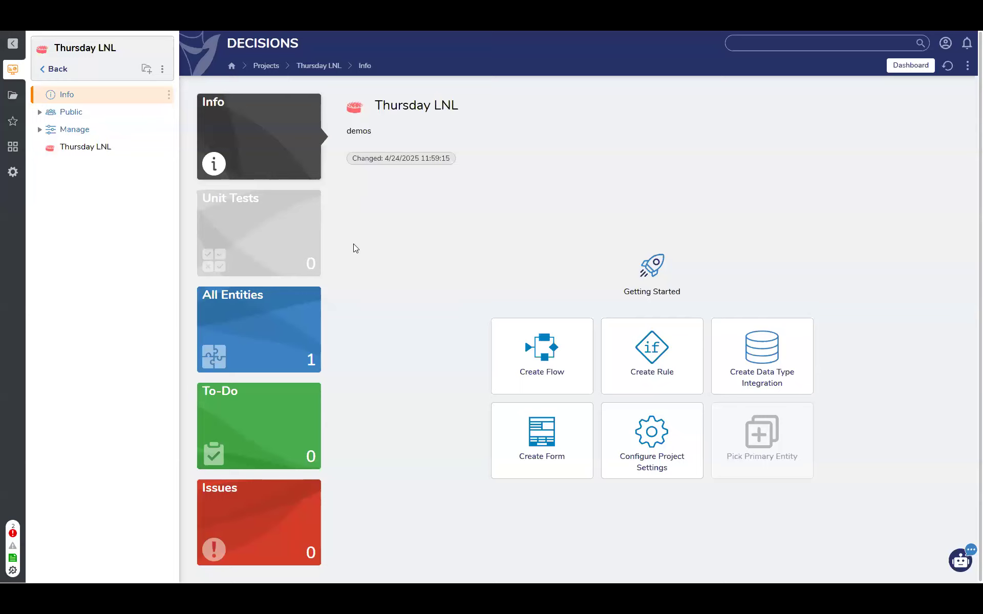
View the portal's System Information details, such as the platform version and database type, and close them
click(945, 44)
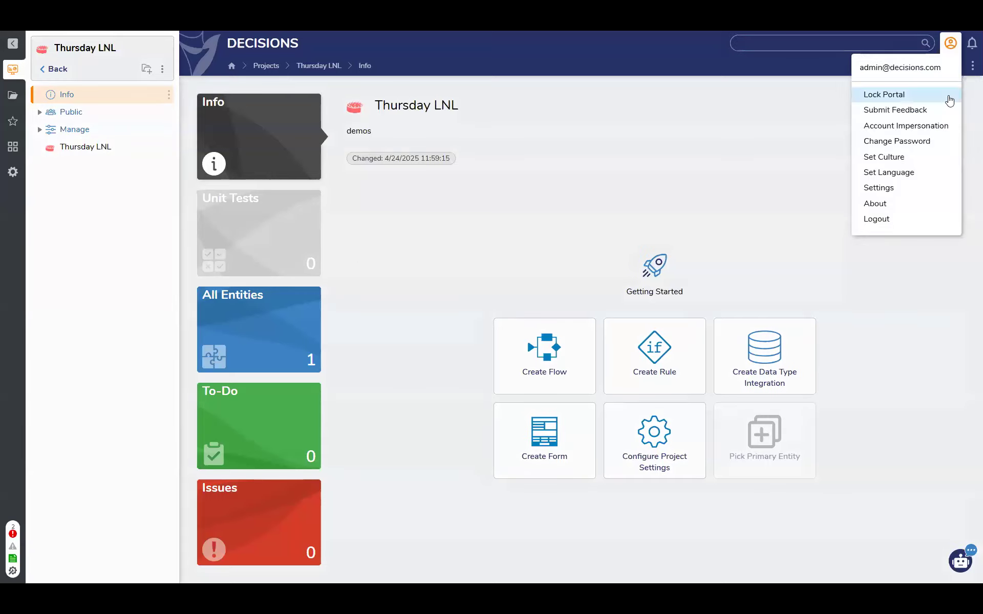
click(877, 204)
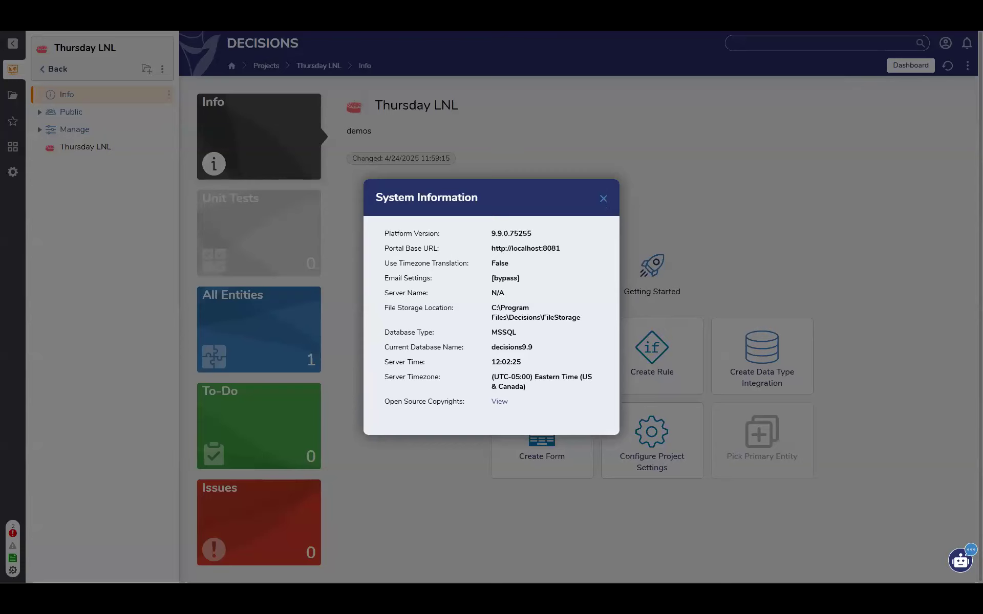
click(530, 103)
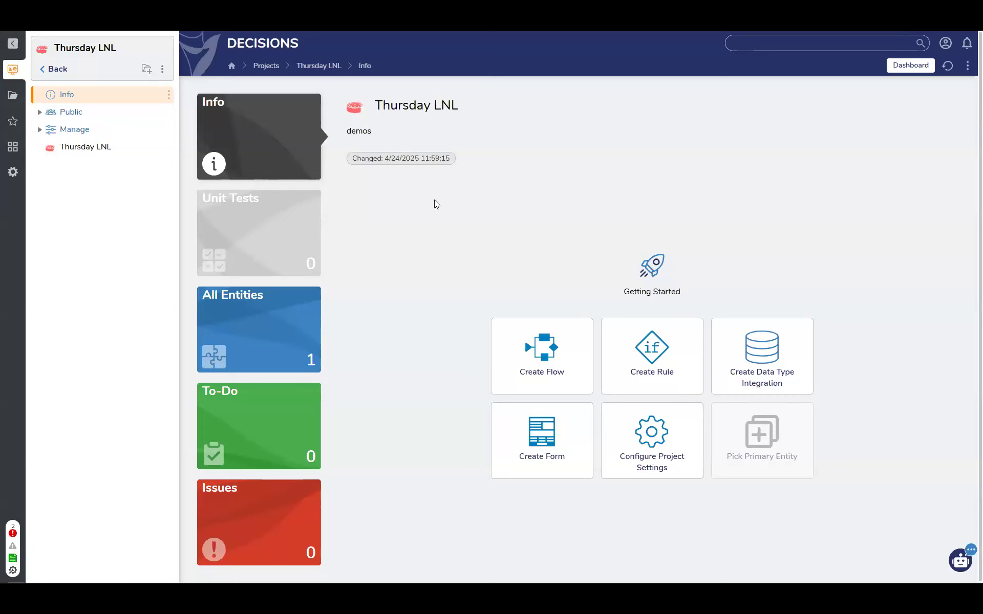
Open the system Settings folder and look through its list of module settings
click(14, 176)
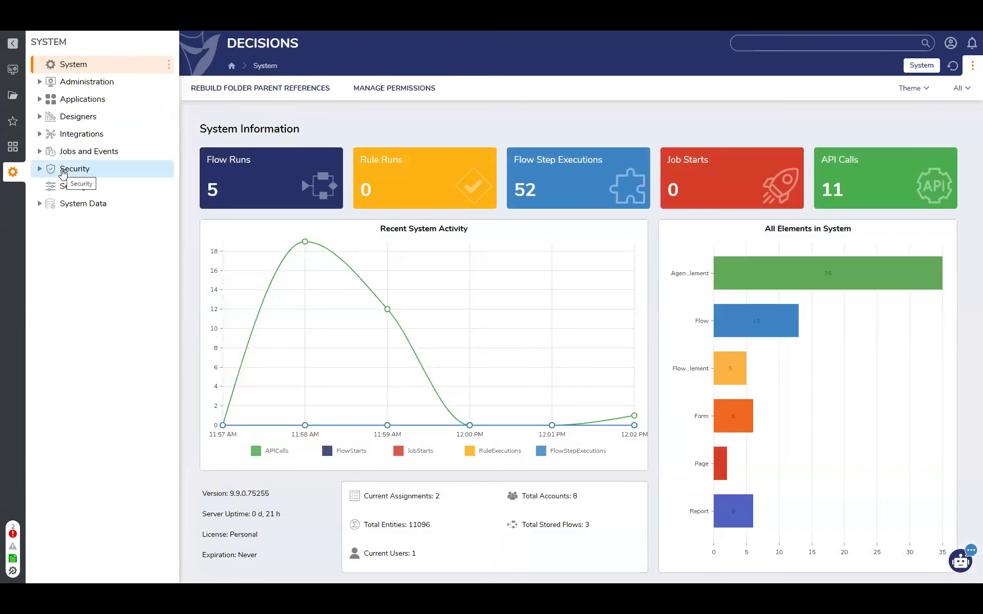
click(72, 187)
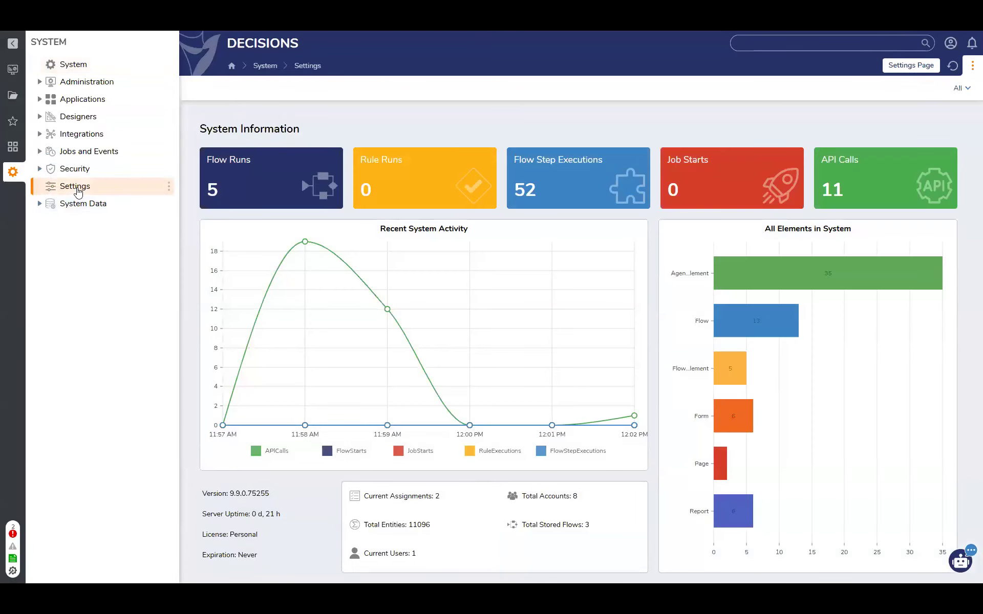
scroll(347, 397, down, 5)
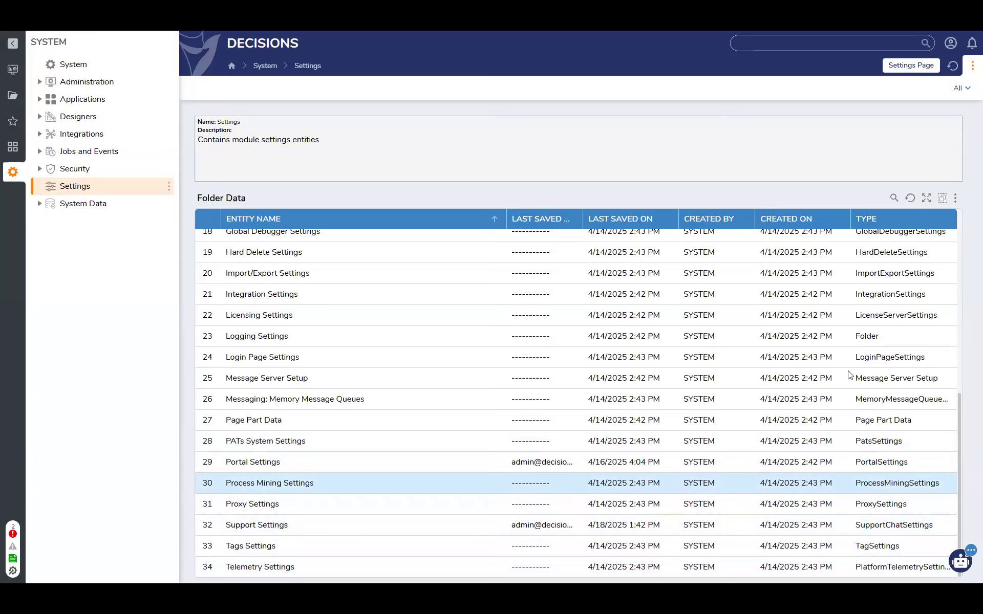
Check the System Information details once more and dismiss them
click(973, 66)
click(877, 203)
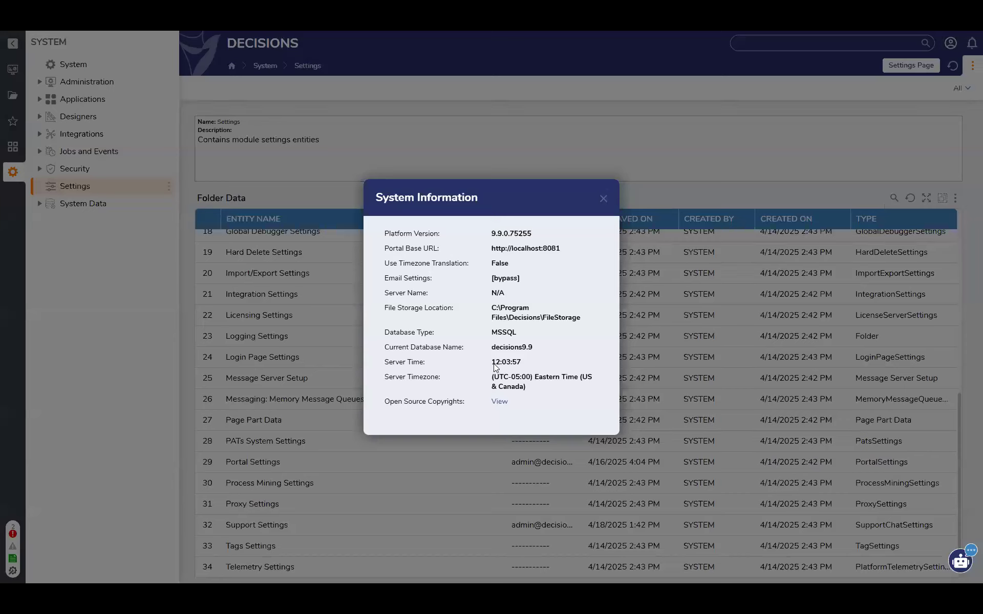
click(603, 200)
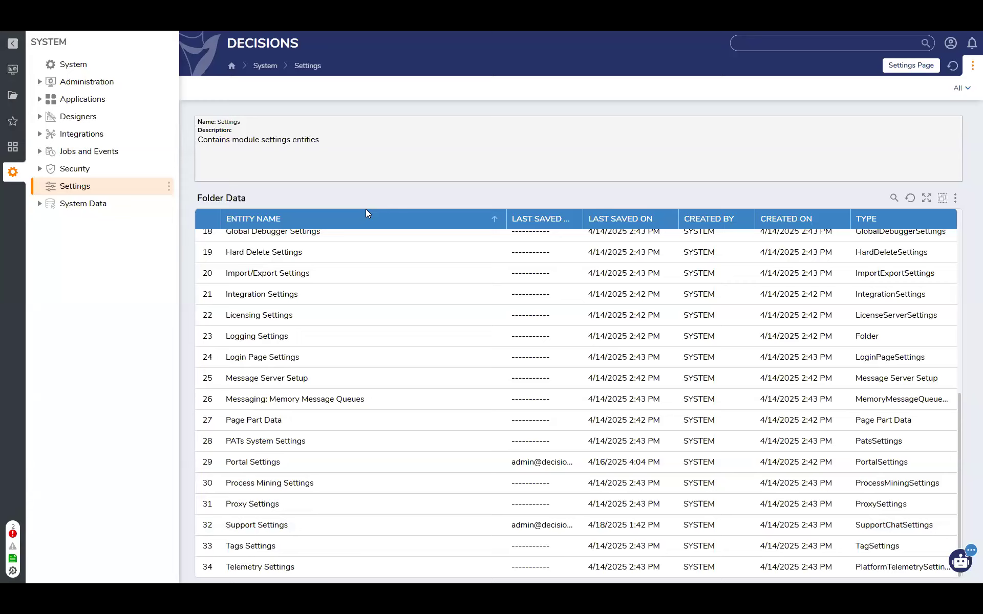
Go to the Thursday LNL project and open its configuration settings under Manage
click(13, 69)
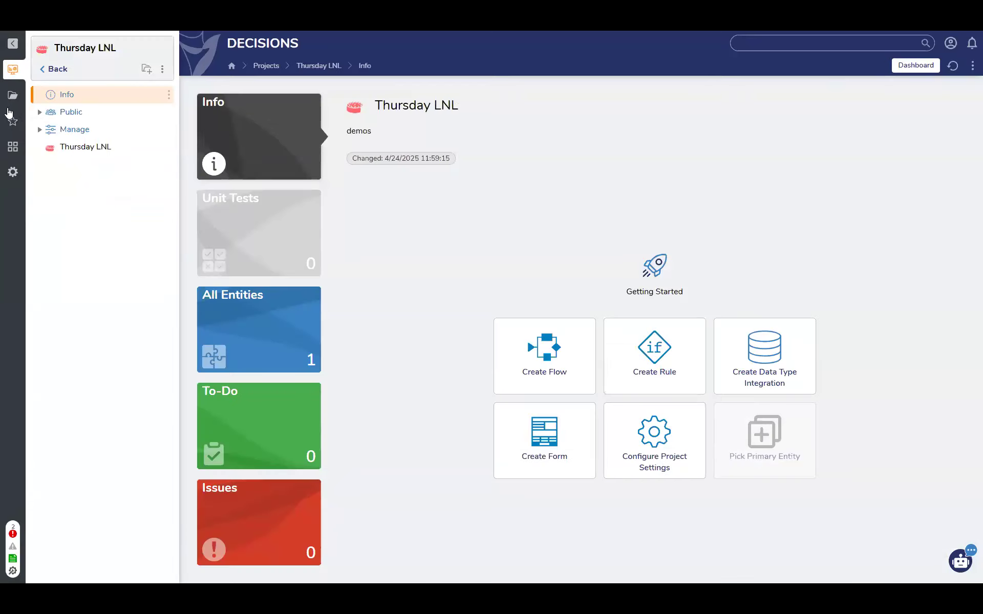
click(39, 131)
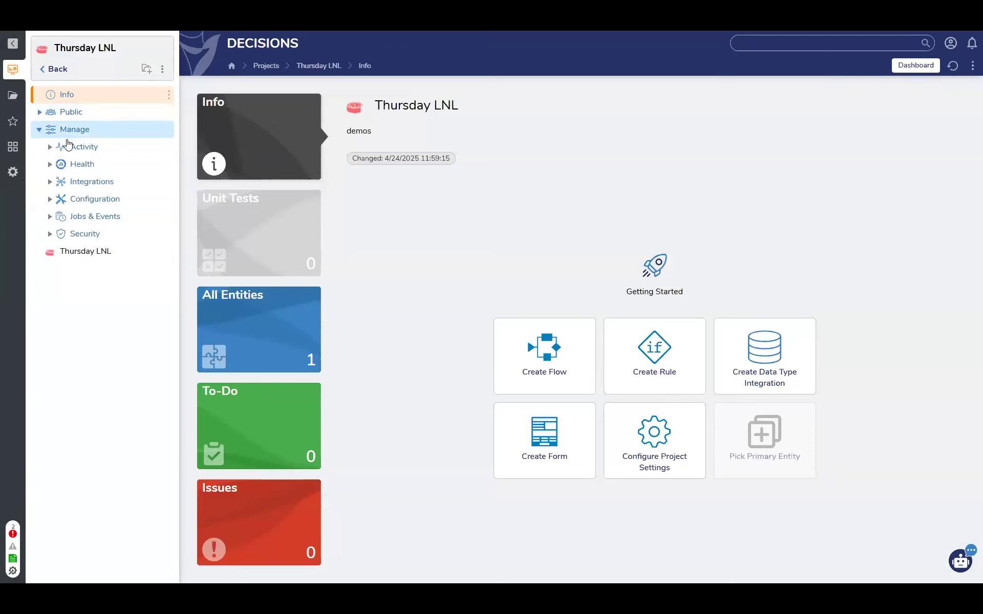
click(50, 199)
click(81, 215)
click(660, 428)
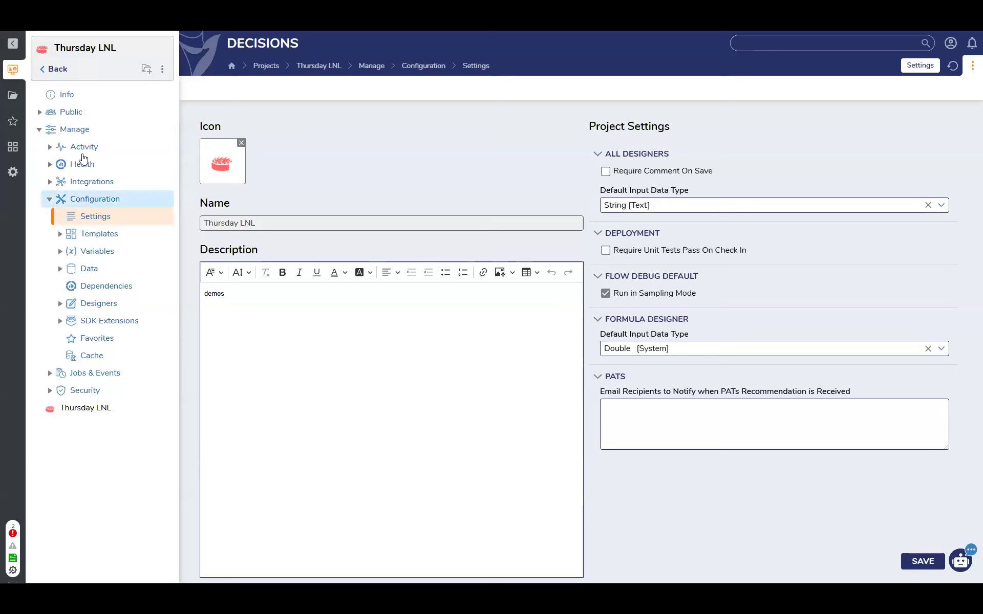
Collapse the project's Manage section and open the Thursday LNL project folder
click(39, 131)
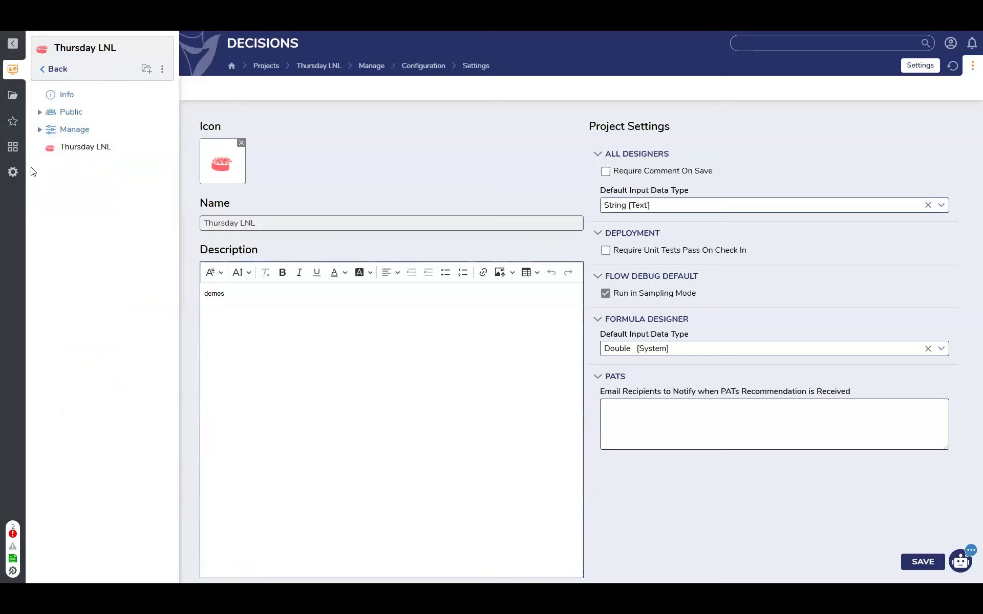
click(89, 146)
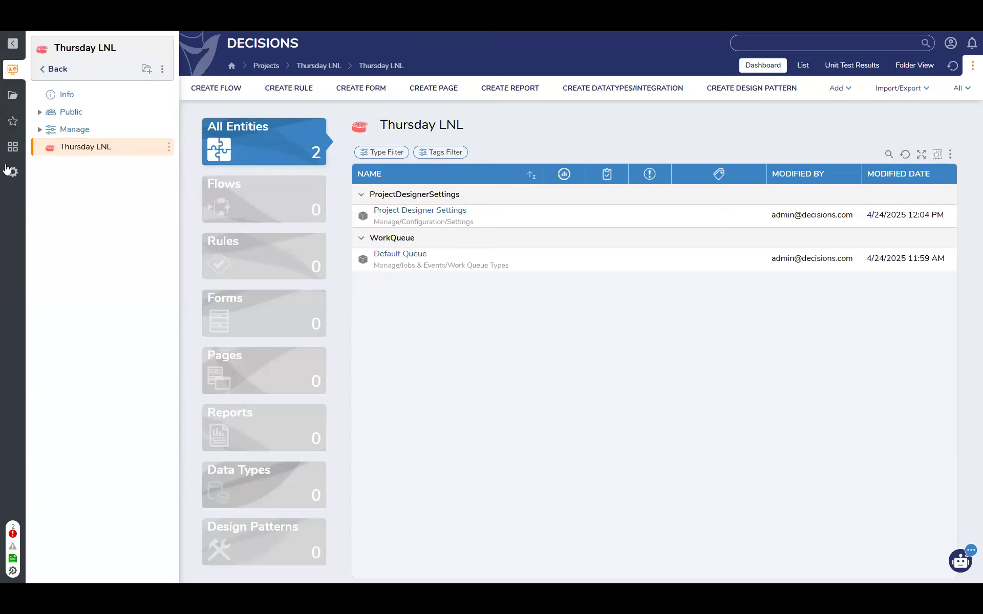
Look at the portal's Folders area with Inbox and Report Dashboard, and return to the Thursday LNL project folder
click(18, 98)
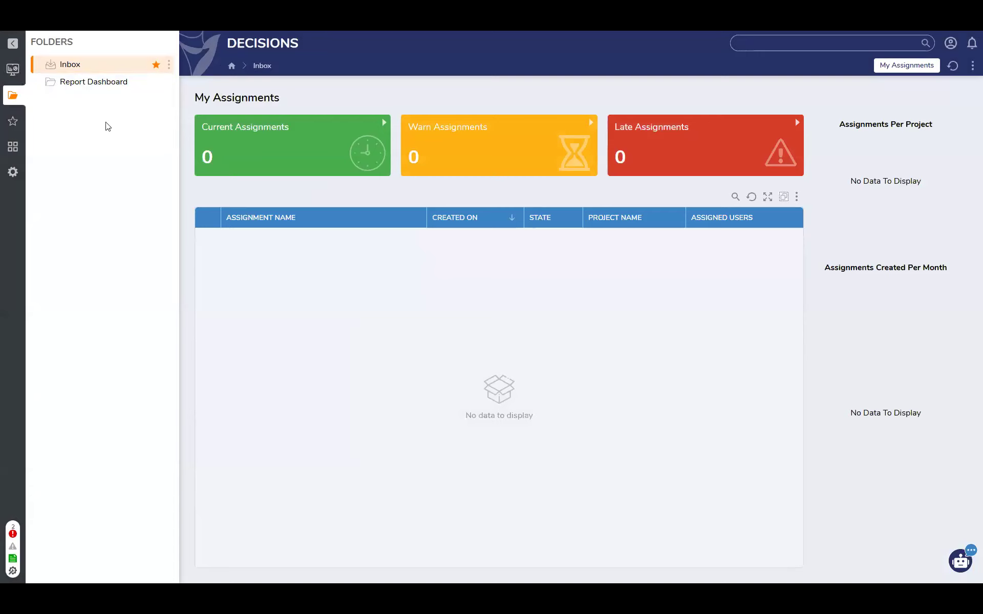
click(61, 84)
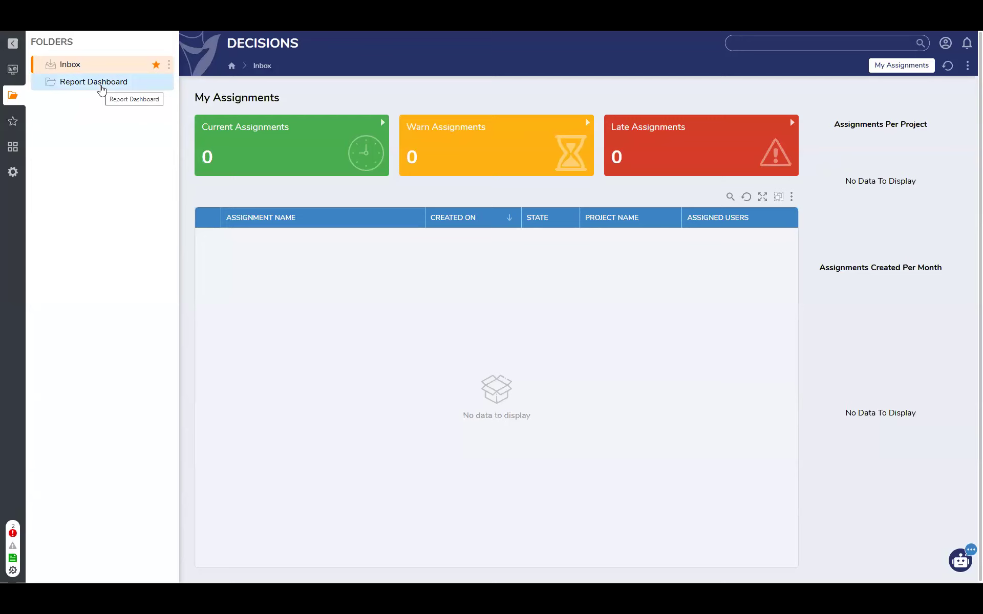
click(12, 69)
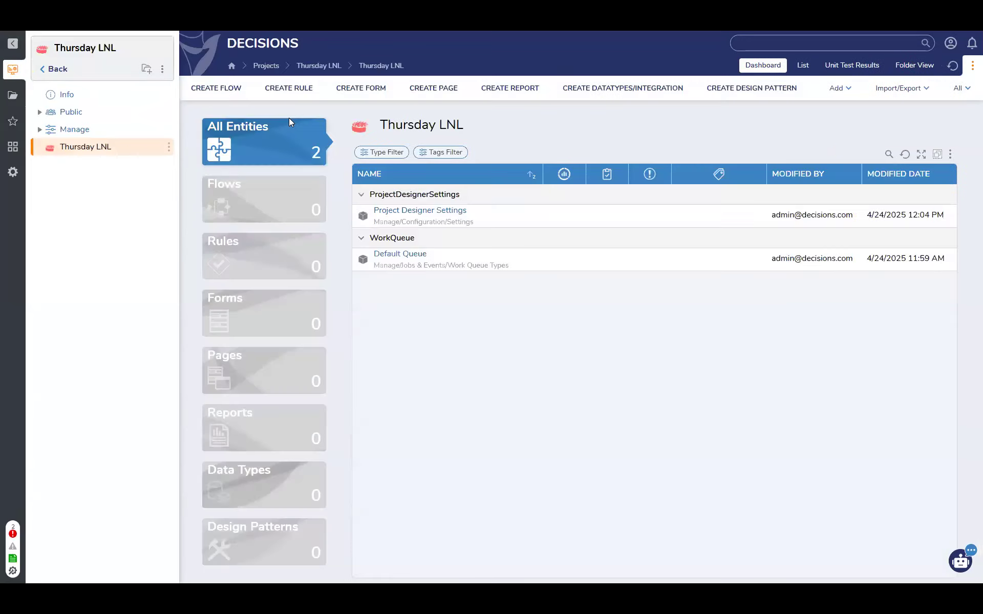
Create a Folder Count Flow in the Thursday LNL folder, keeping the default name Folder Count Flow 1
click(228, 88)
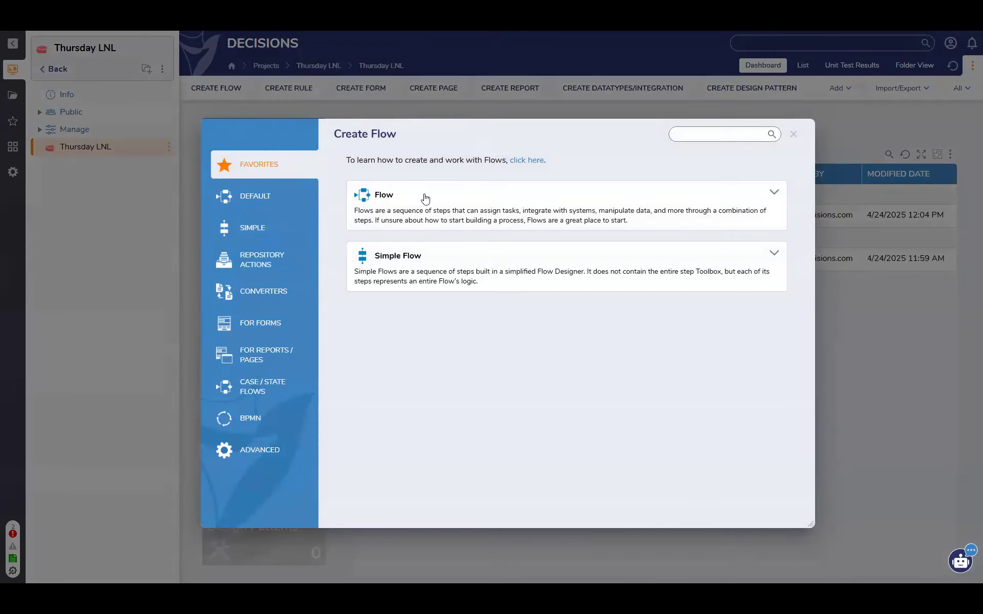
text(count)
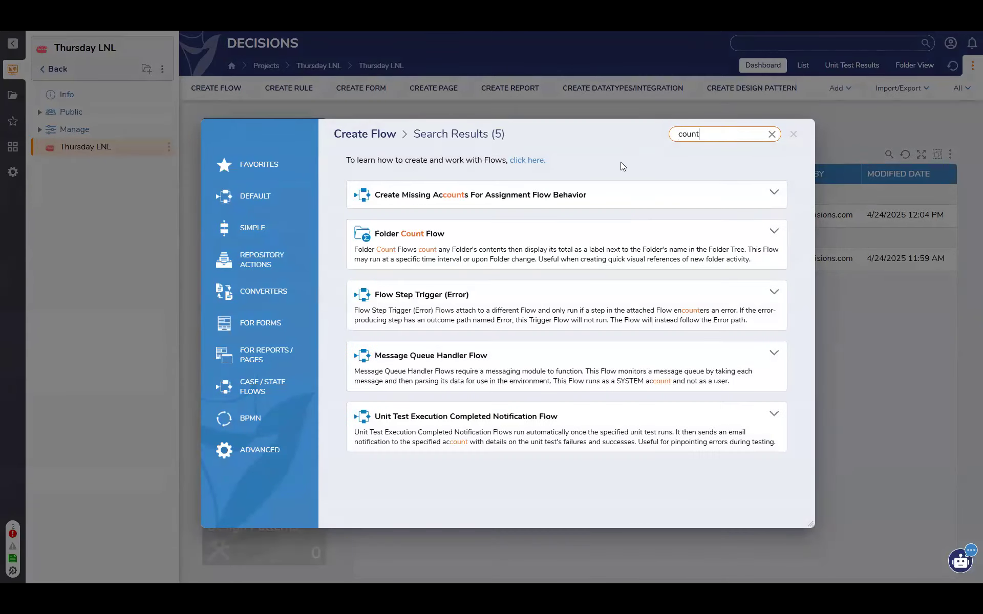
click(469, 243)
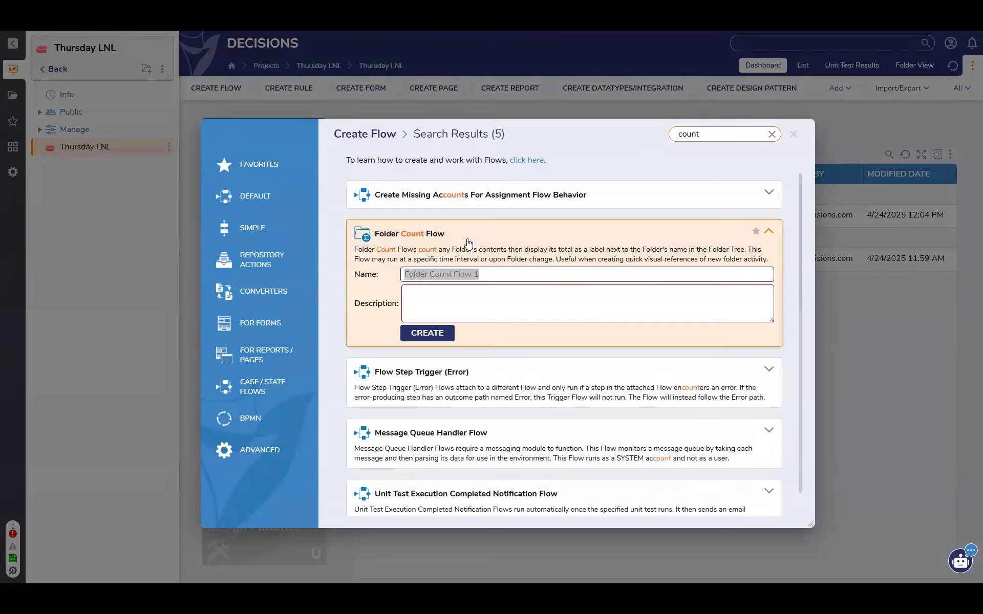
click(444, 334)
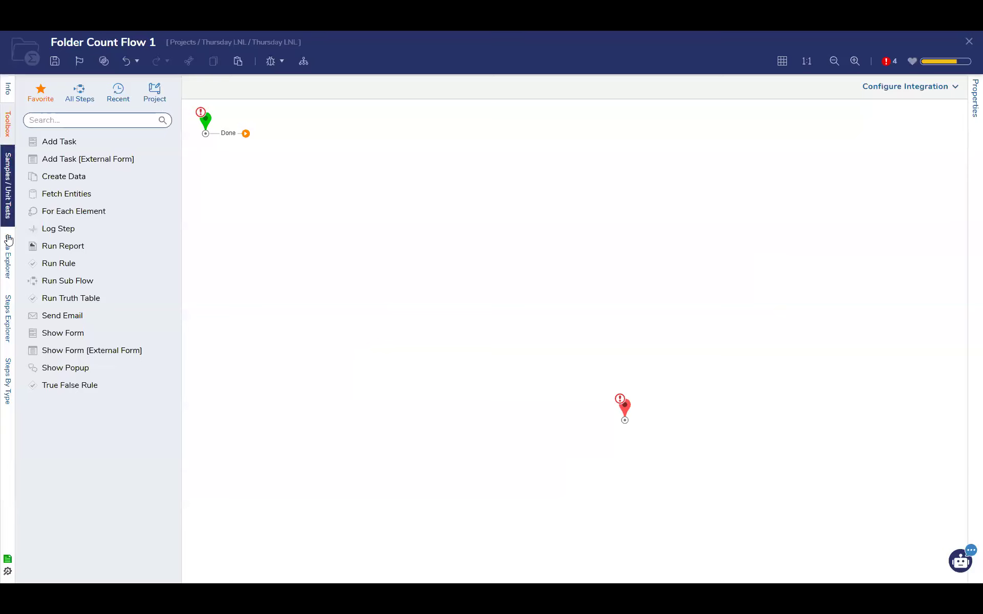
Move the flow's end step closer to the start step and open the flow's info details
click(8, 239)
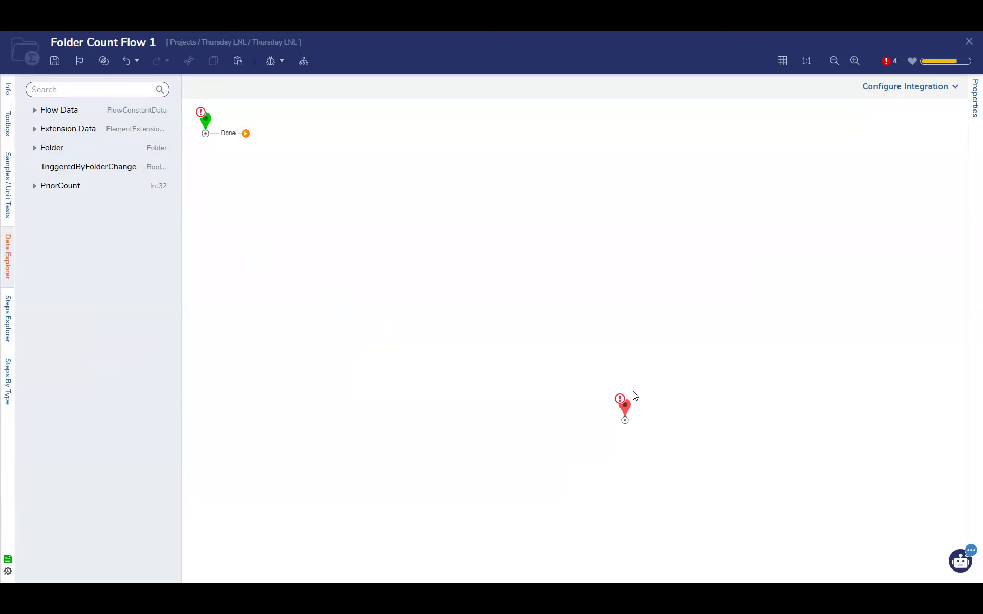
drag(625, 415, 508, 215)
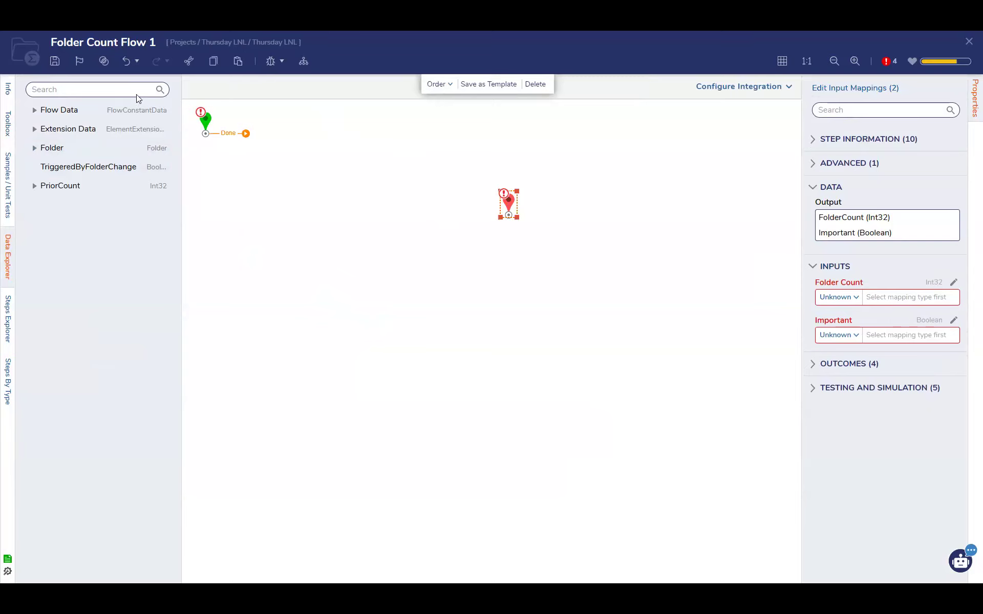
click(7, 88)
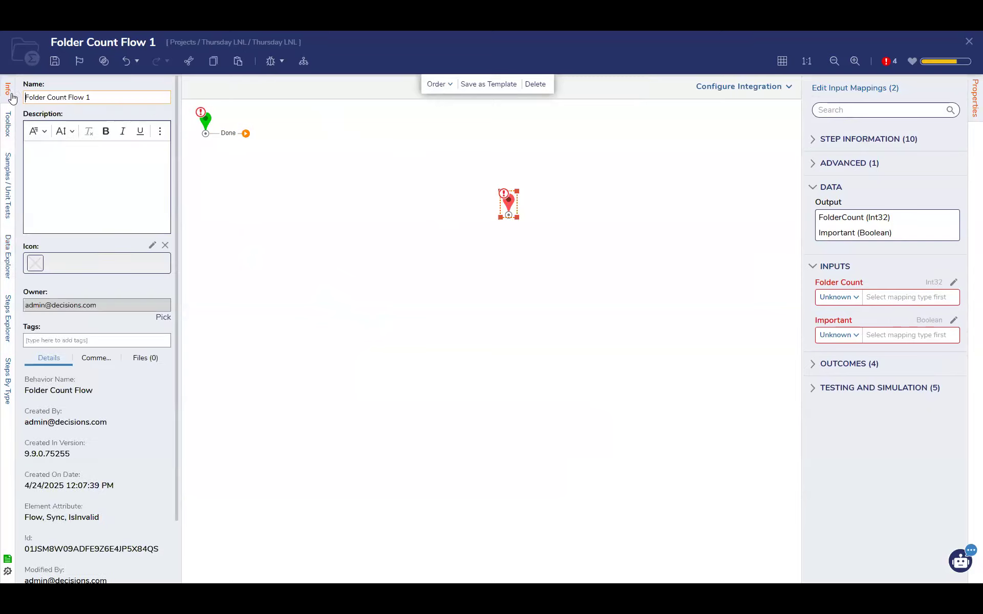
Add a Fetch Entities step beside the start step and connect the start step's Done outcome to it
click(8, 120)
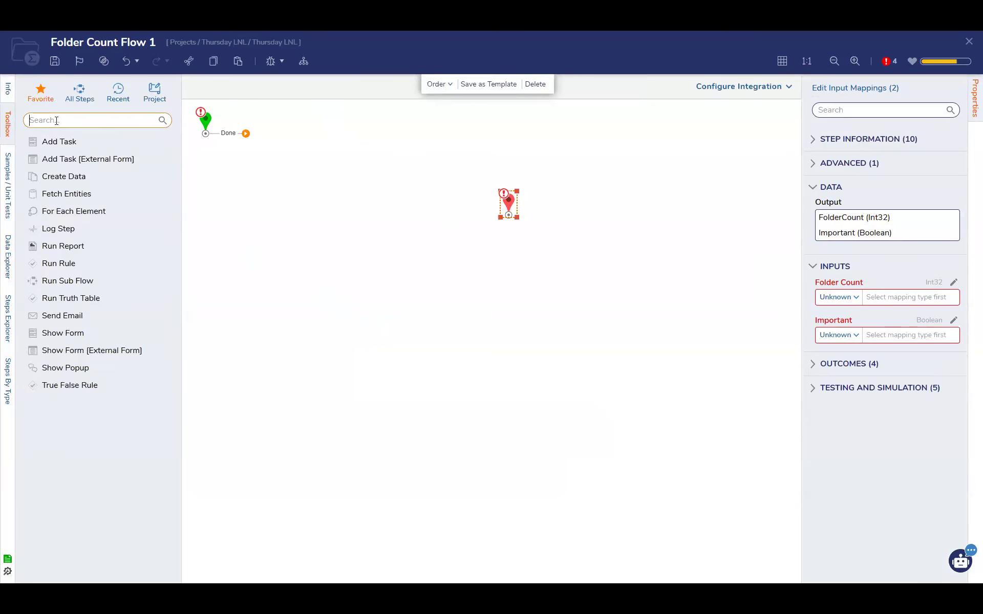
text(fetch)
drag(77, 202, 312, 154)
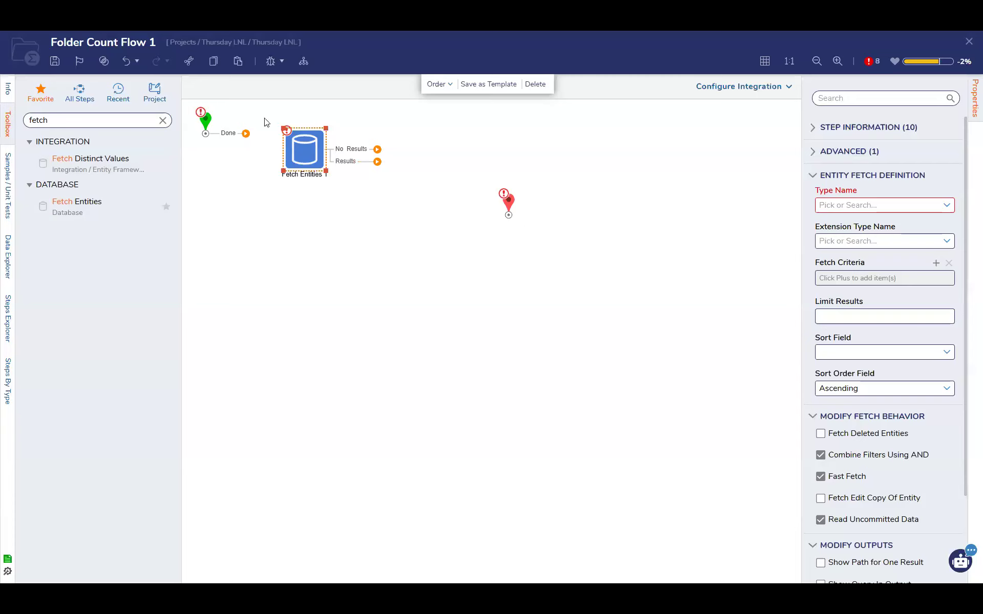
drag(246, 133, 303, 149)
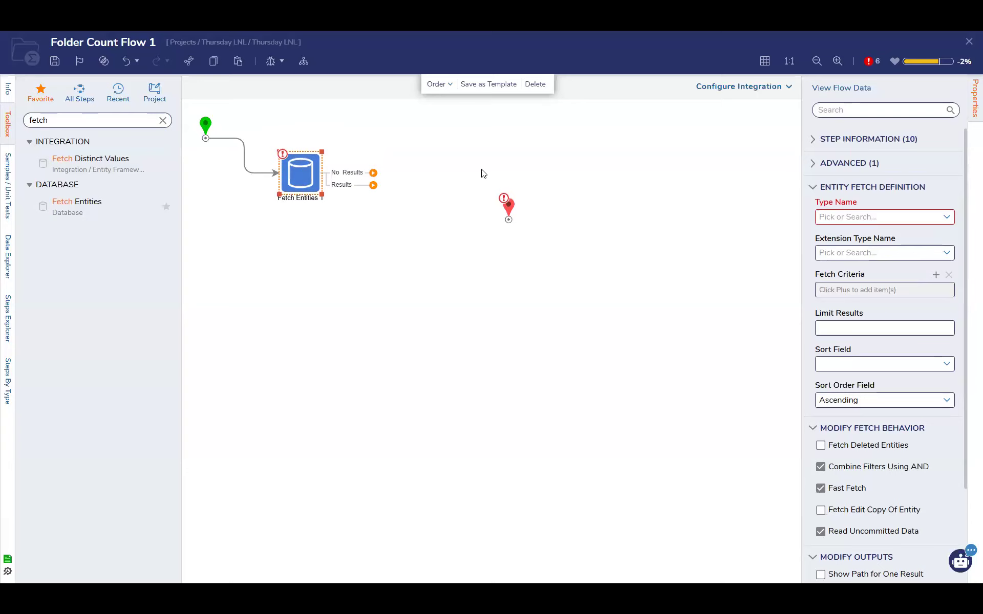
Set the Fetch Entities step's Type Name to Account
click(947, 217)
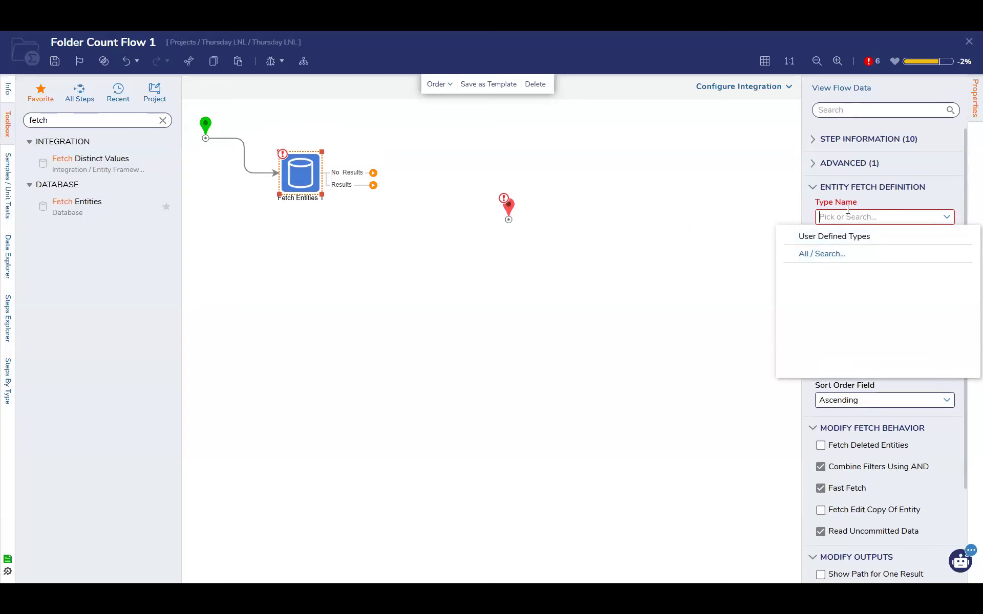
click(748, 217)
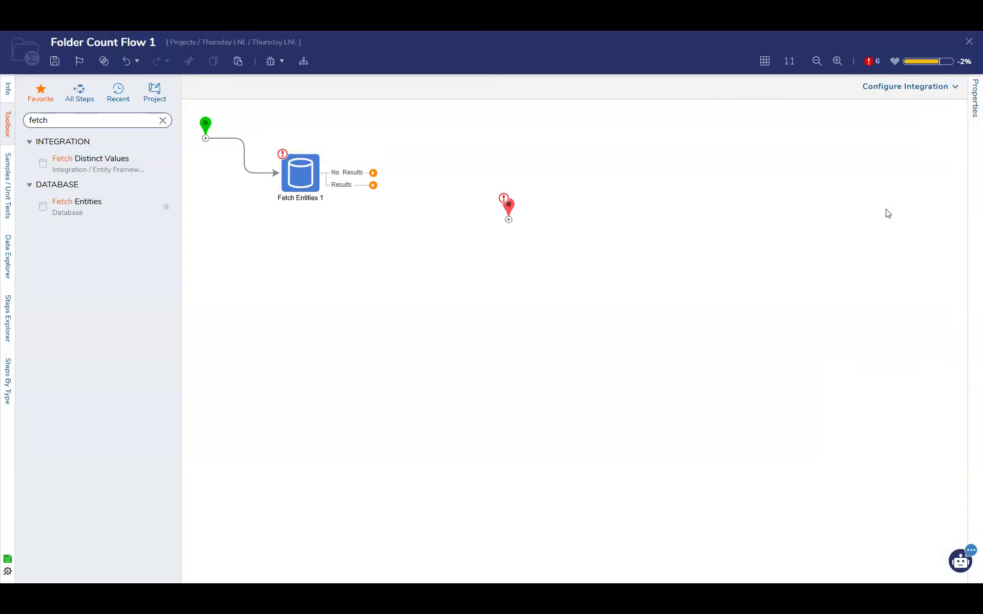
click(325, 175)
text(account)
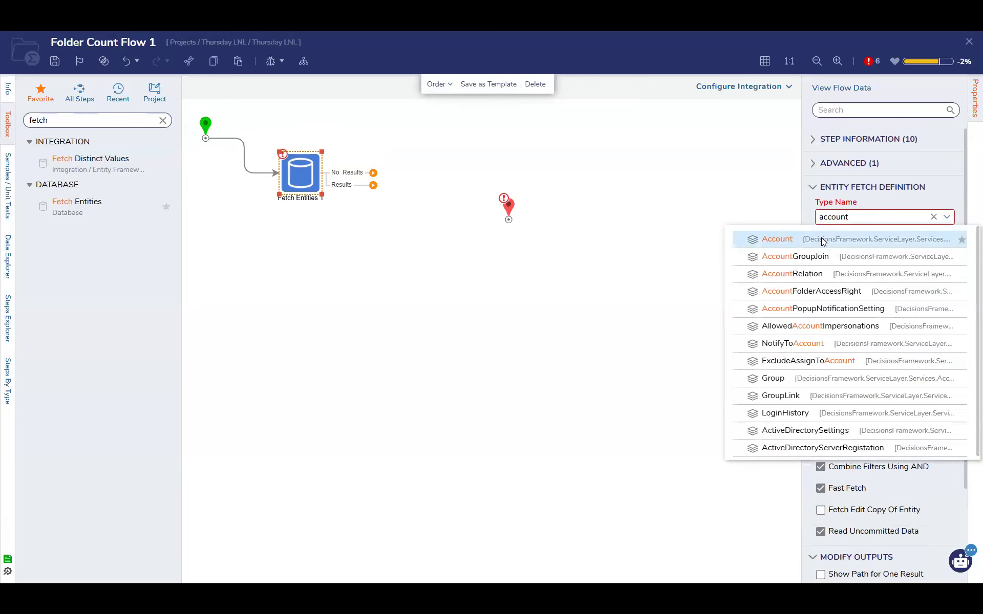
click(824, 238)
Clear the Fetch Entities step's Type Name, set it to Assignment, and review the remaining fetch properties
click(934, 241)
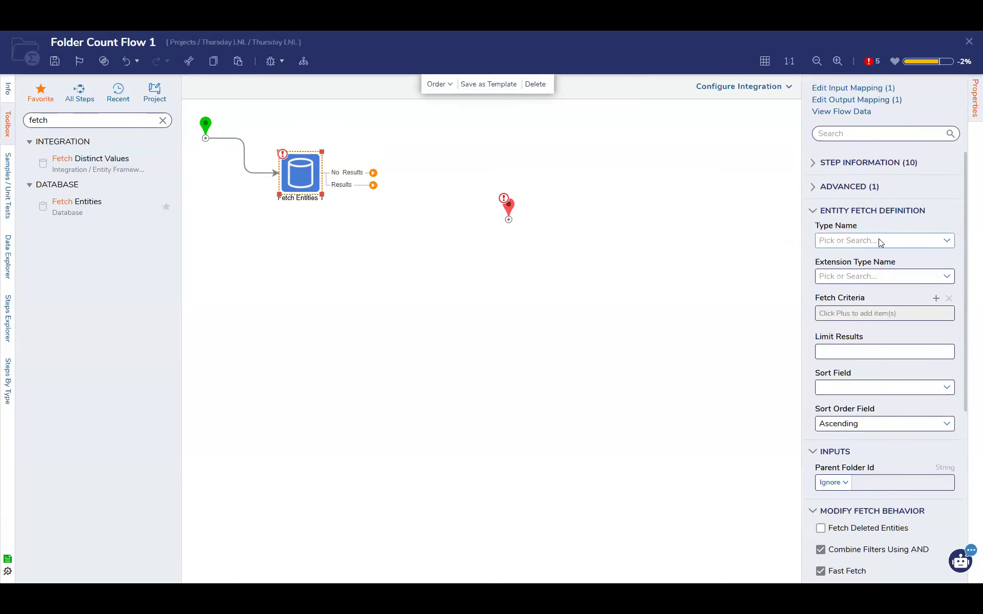
text(acc)
key(BackSpace)
key(BackSpace)
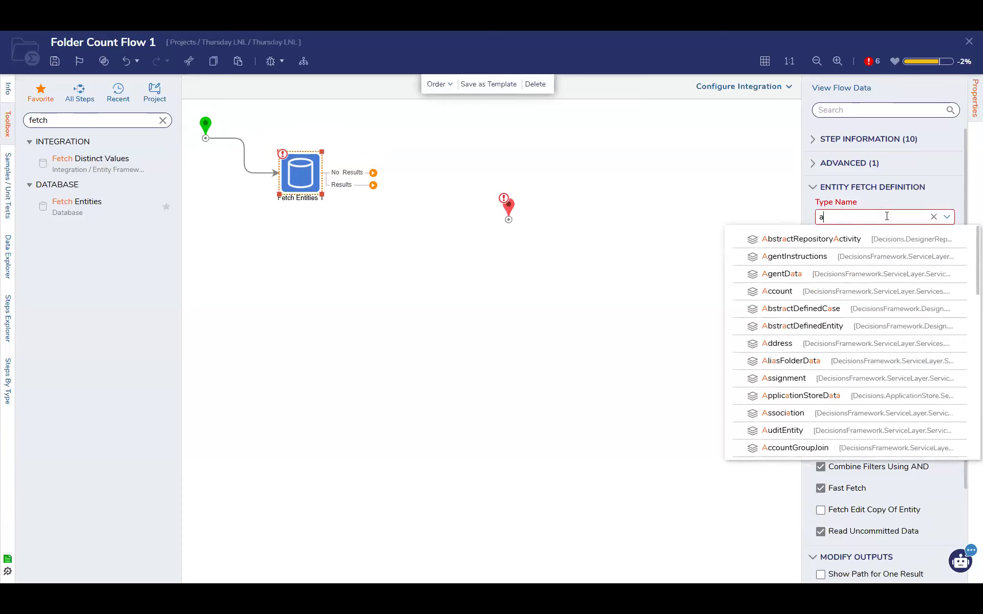
text(ssign)
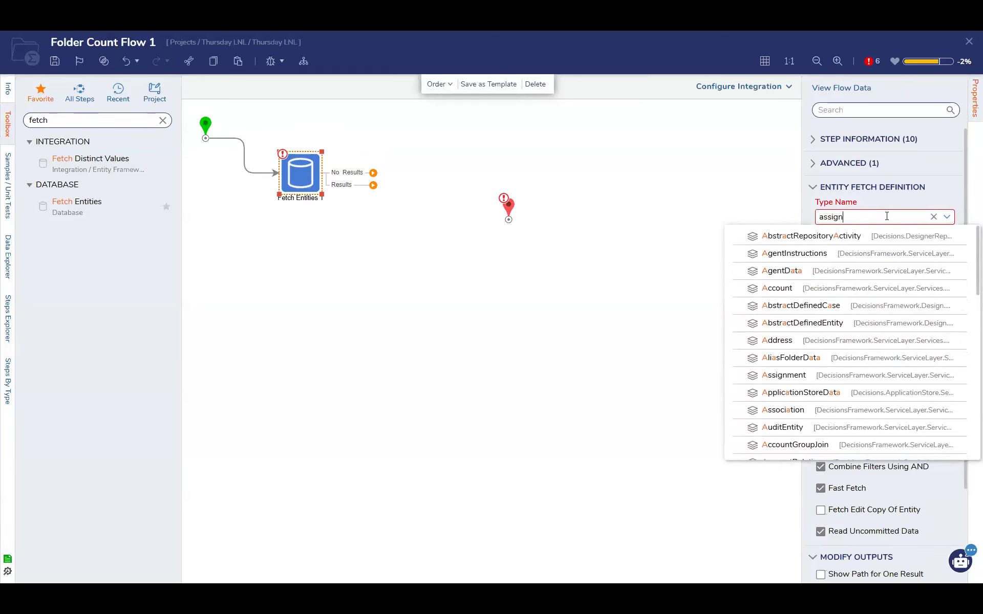
click(845, 239)
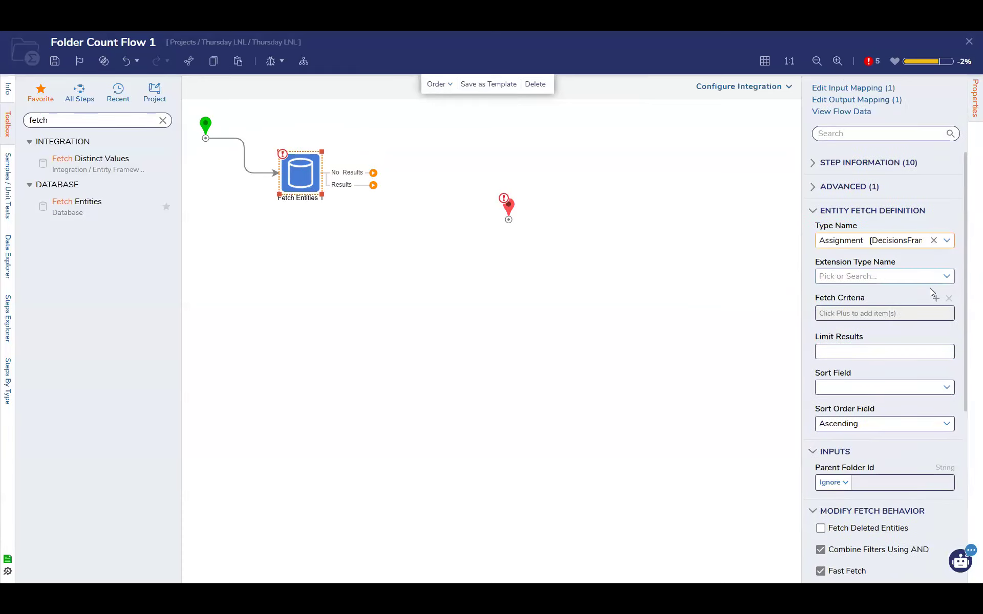
scroll(899, 369, down, 3)
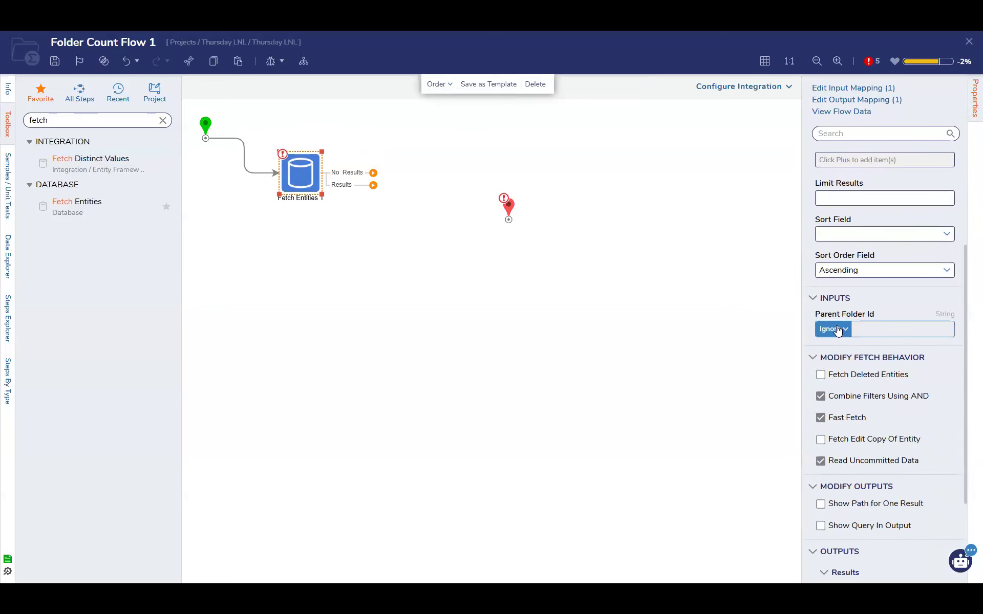
scroll(838, 331, up, 2)
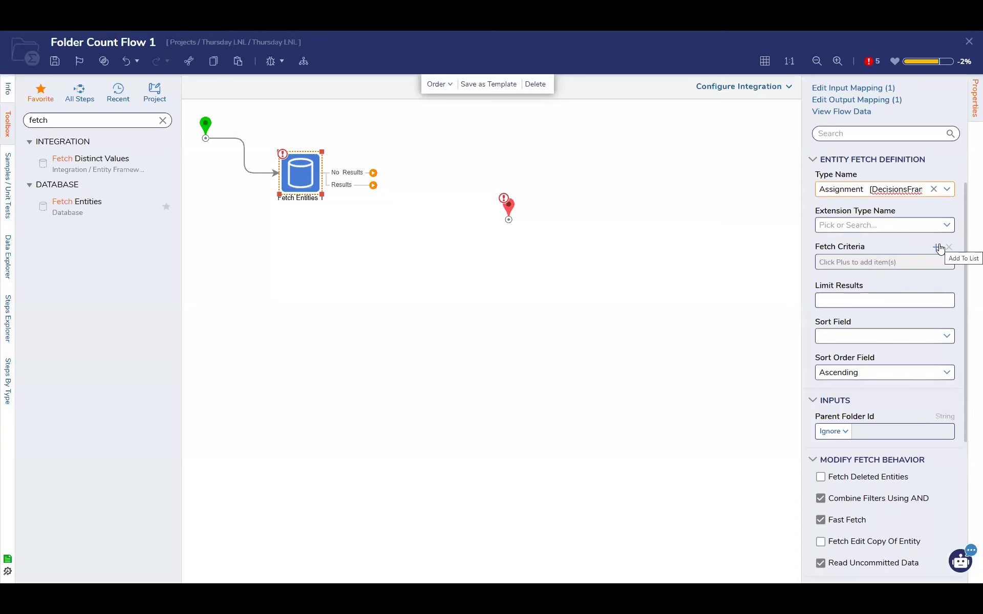
Add a fetch criterion to the Fetch Entities step on the state field with the Equals match type
click(937, 247)
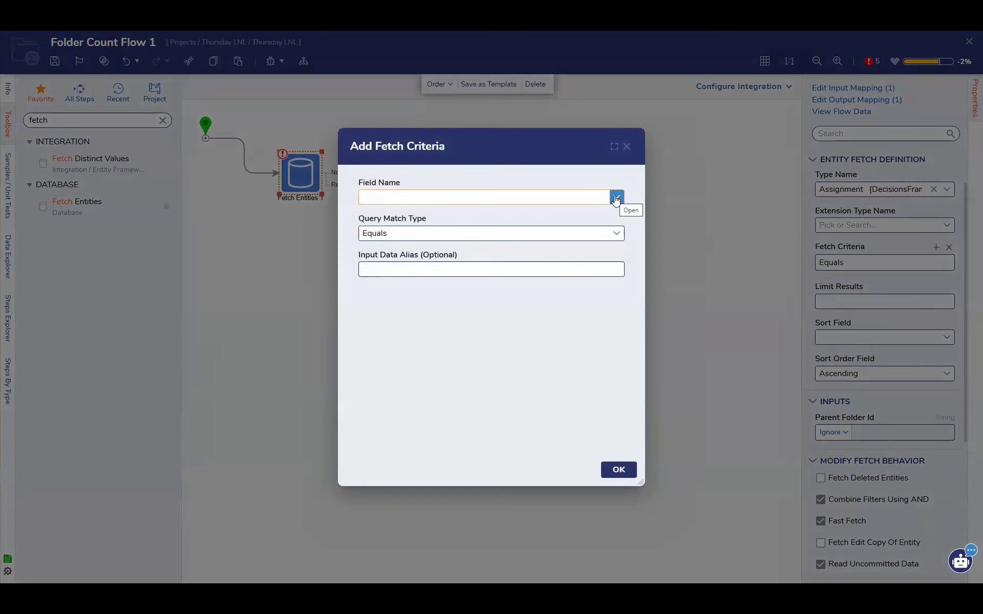
click(616, 198)
scroll(479, 248, down, 5)
scroll(479, 249, down, 10)
scroll(479, 250, down, 3)
scroll(425, 388, down, 4)
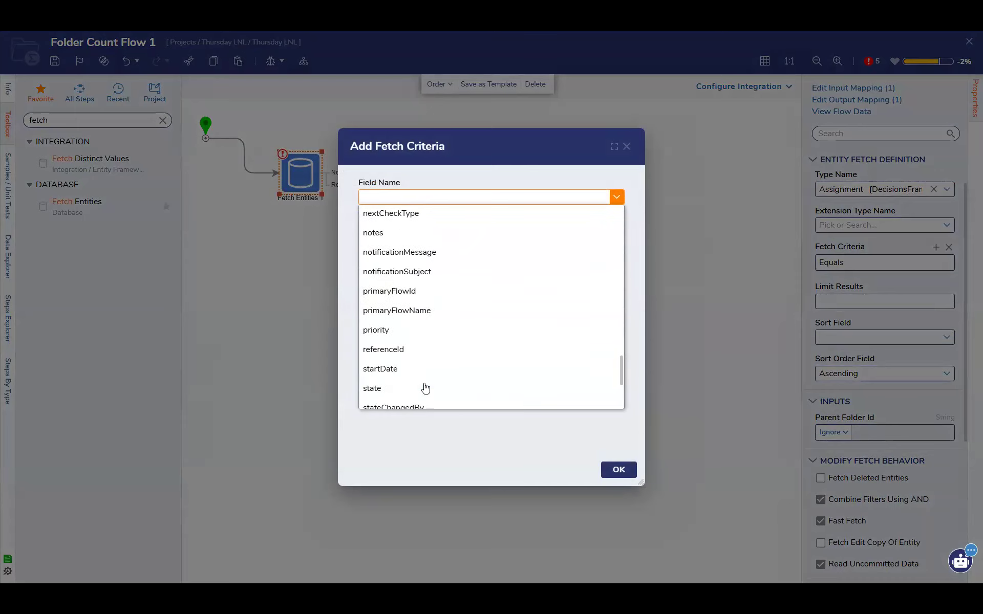
scroll(425, 388, down, 3)
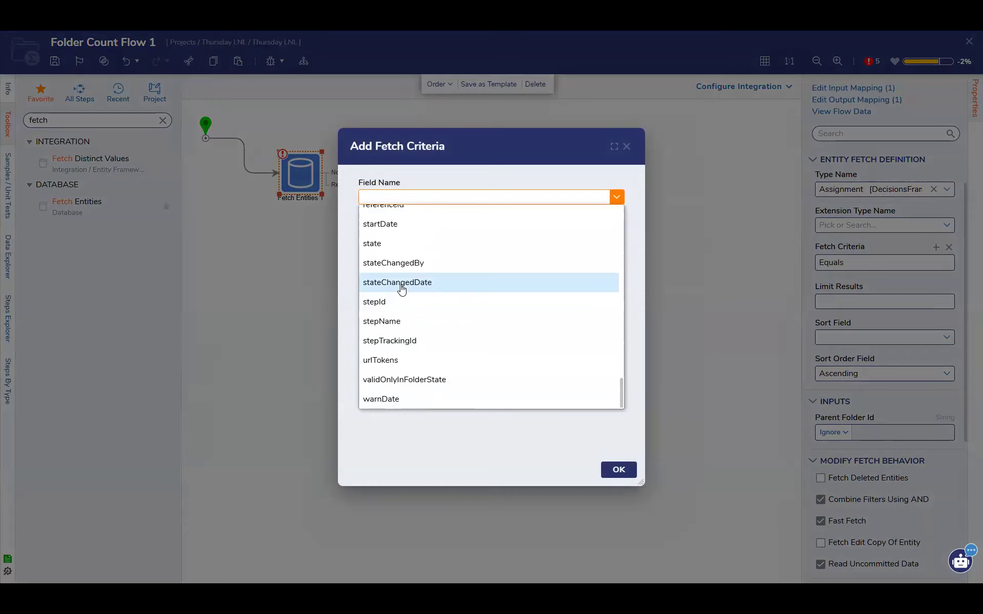
scroll(410, 327, up, 12)
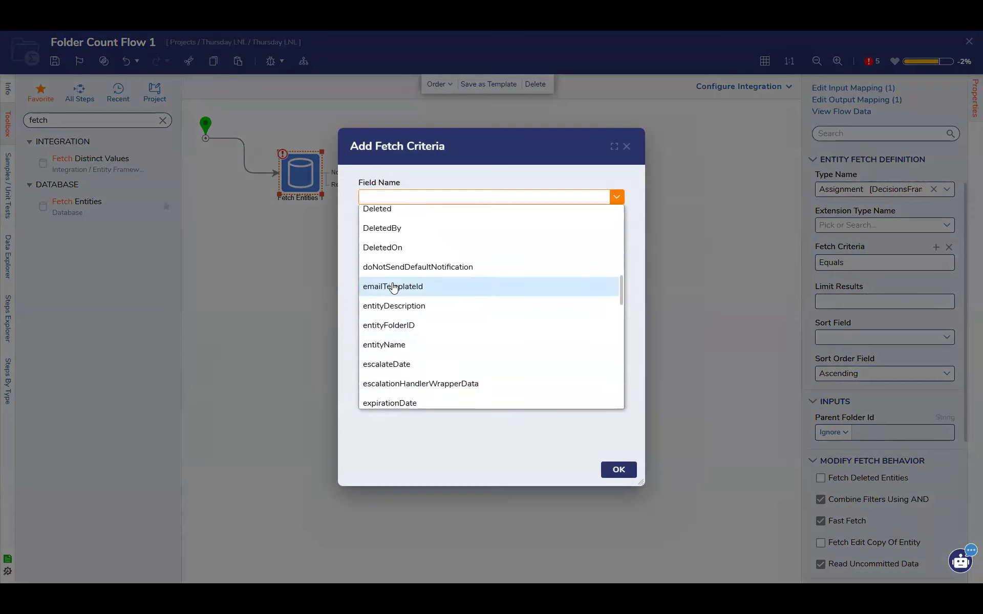
scroll(393, 288, up, 4)
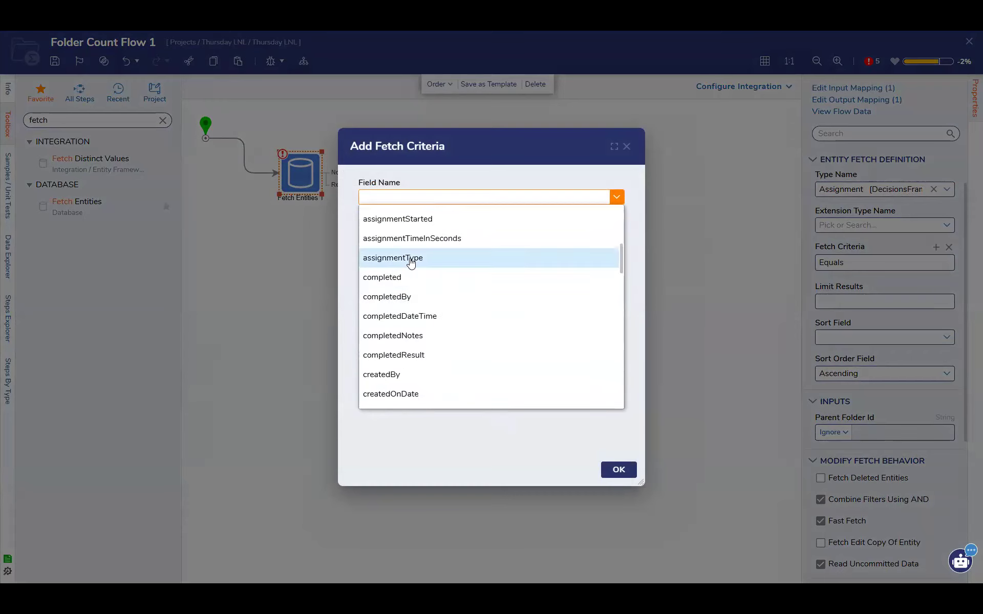
scroll(414, 297, up, 1)
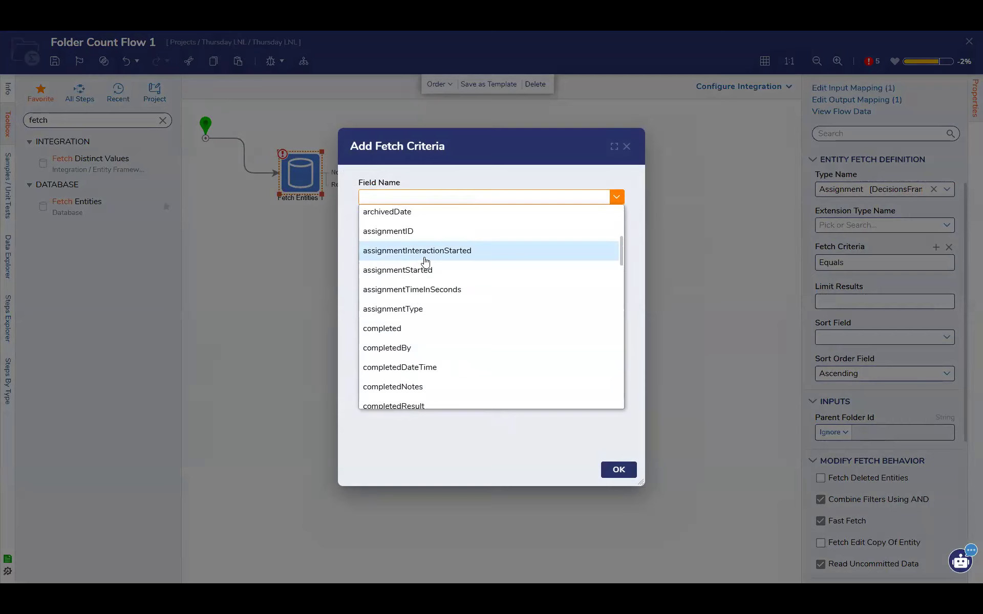
scroll(425, 263, down, 10)
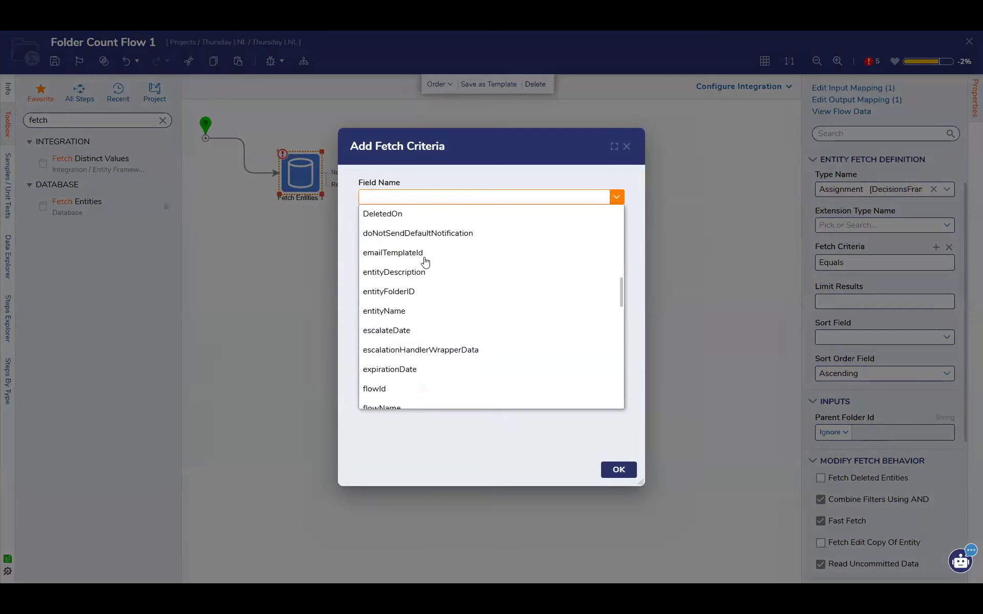
scroll(424, 279, down, 5)
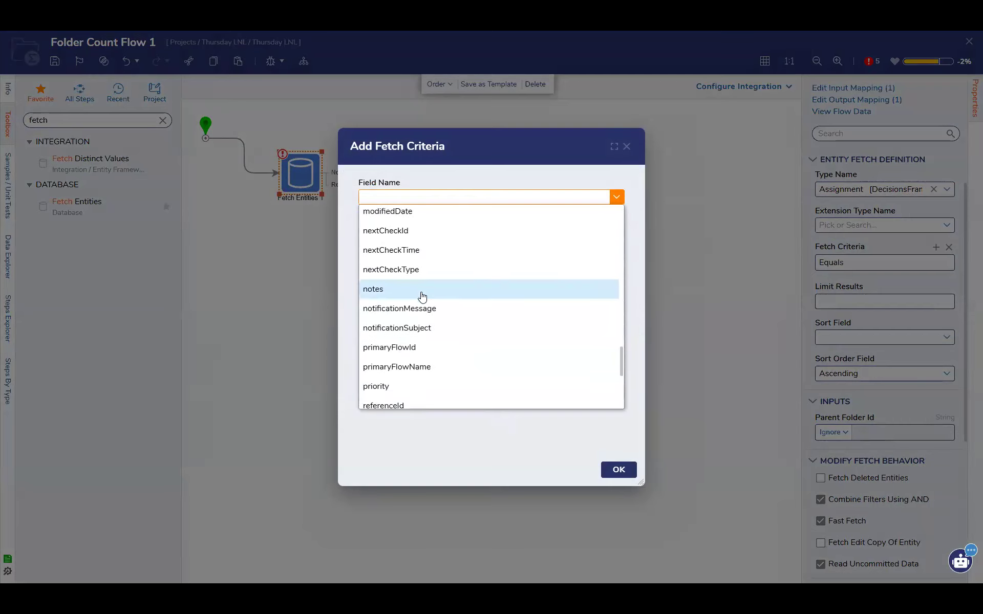
scroll(419, 307, down, 3)
click(406, 348)
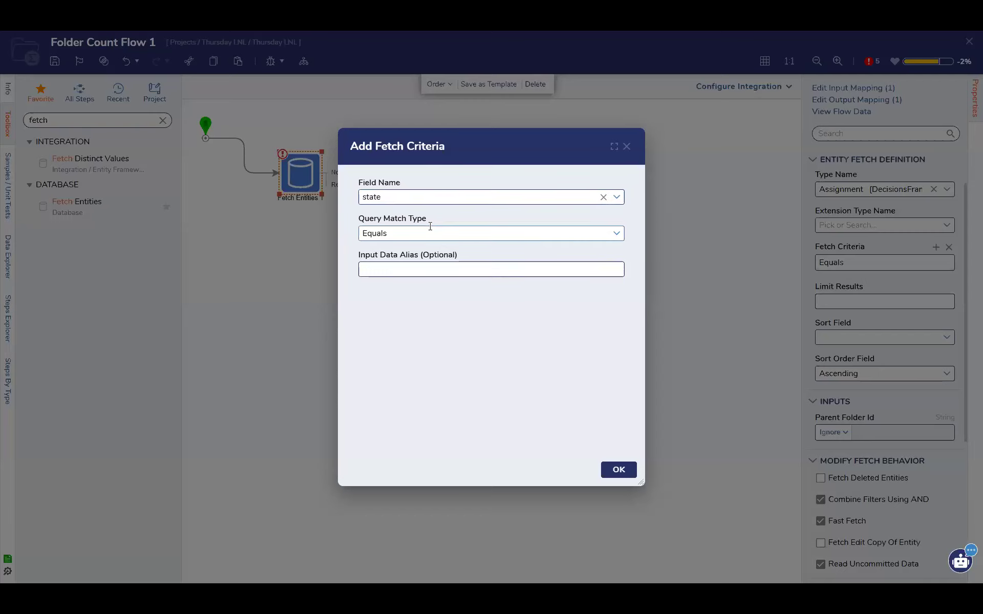
click(618, 470)
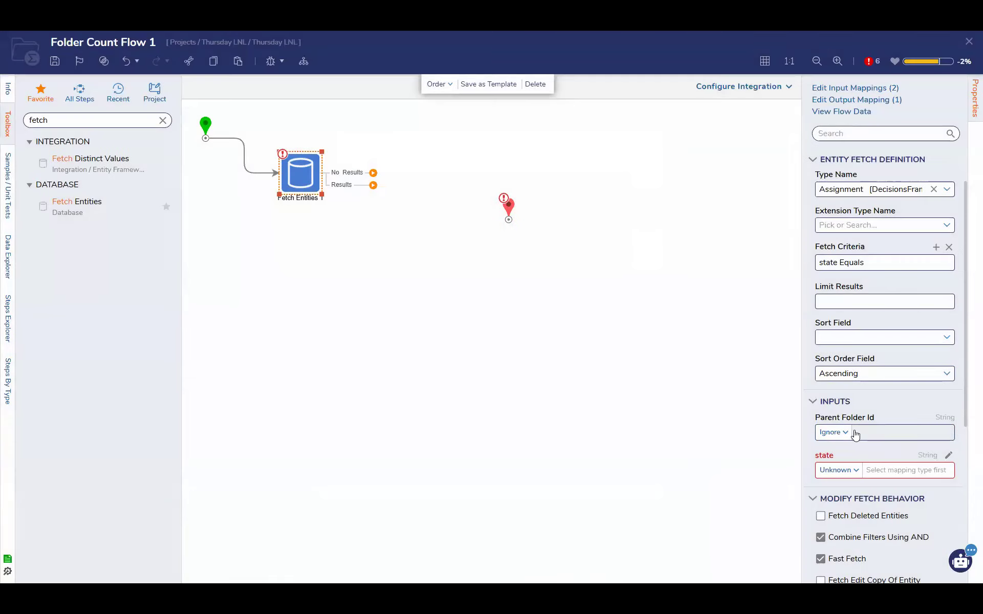
Move the Fetch Entities step slightly lower on the canvas and set its state input to the constant Incomplete
scroll(845, 428, down, 1)
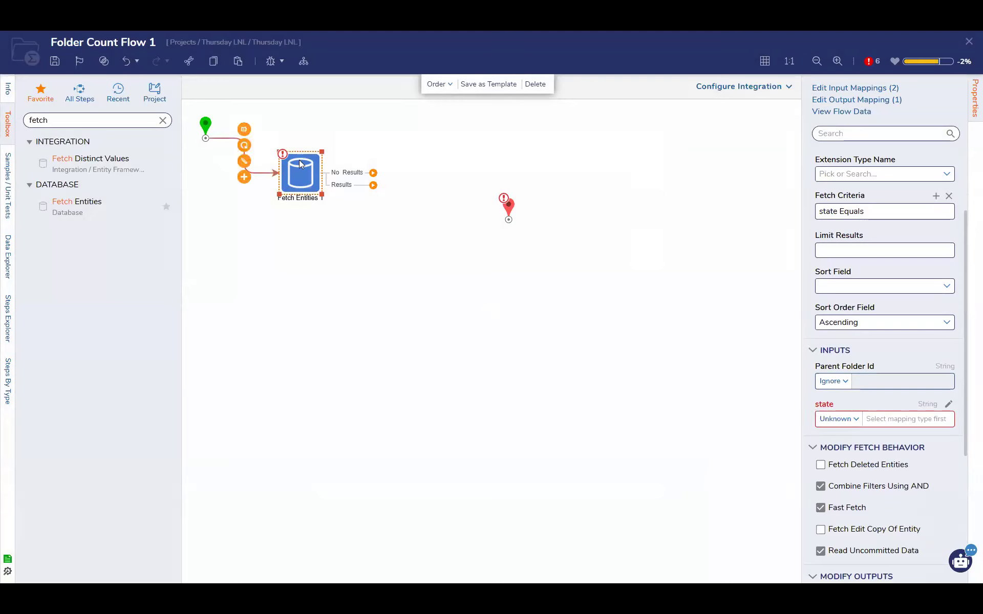
drag(302, 172, 314, 212)
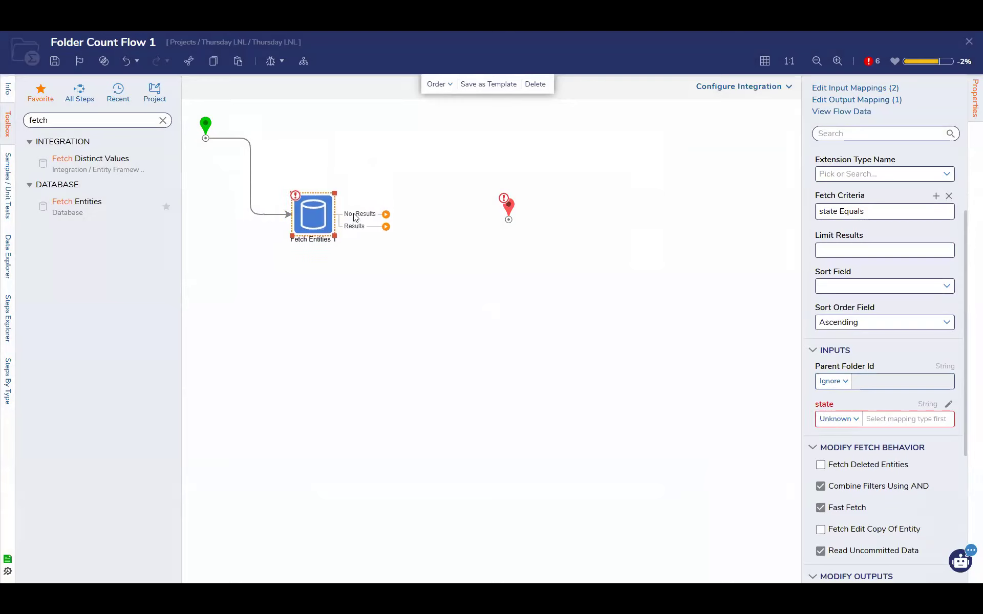
click(856, 420)
click(829, 440)
click(889, 421)
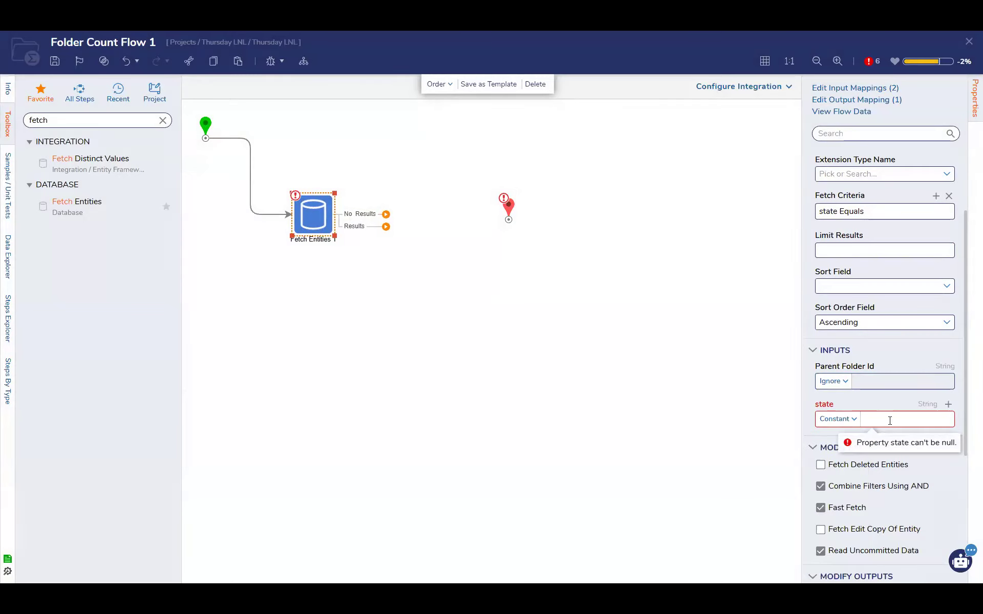
text(Incomplete)
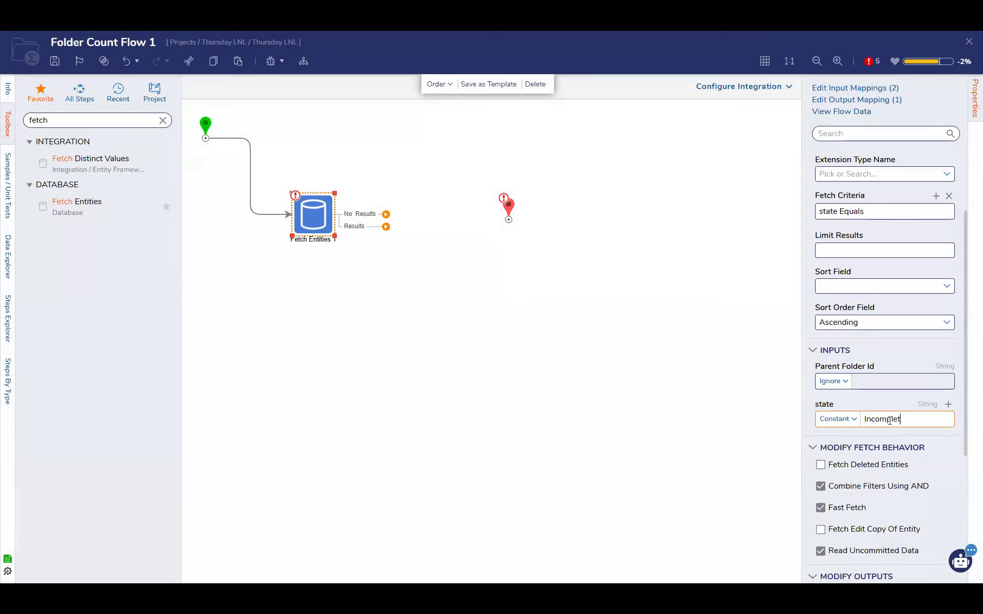
click(404, 270)
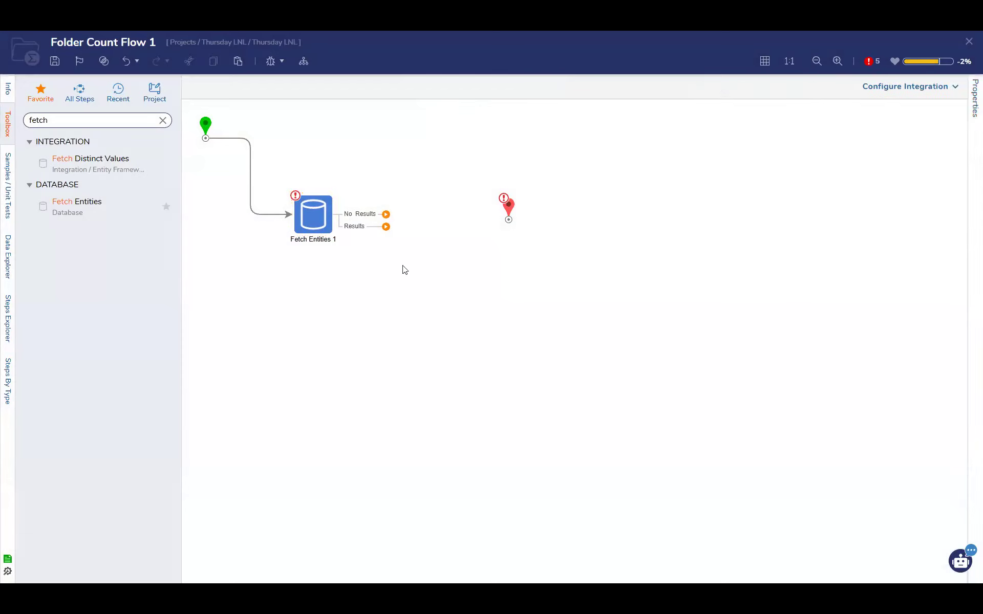
Connect the Fetch Entities step's Results outcome to the end step and map the end step's Folder Count to flow data EntityResults.Count
click(315, 229)
drag(387, 229, 508, 221)
click(509, 220)
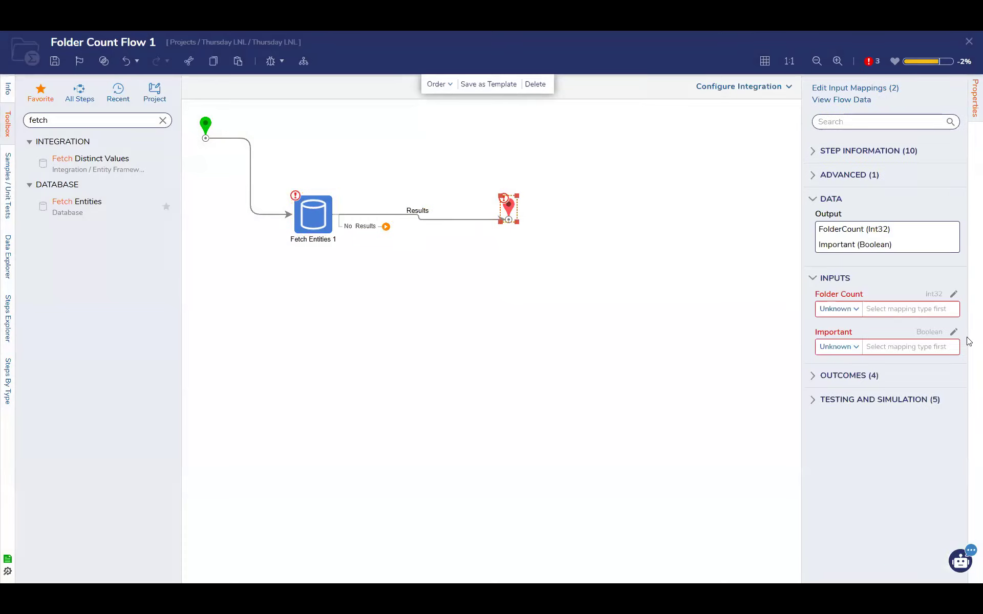
click(855, 309)
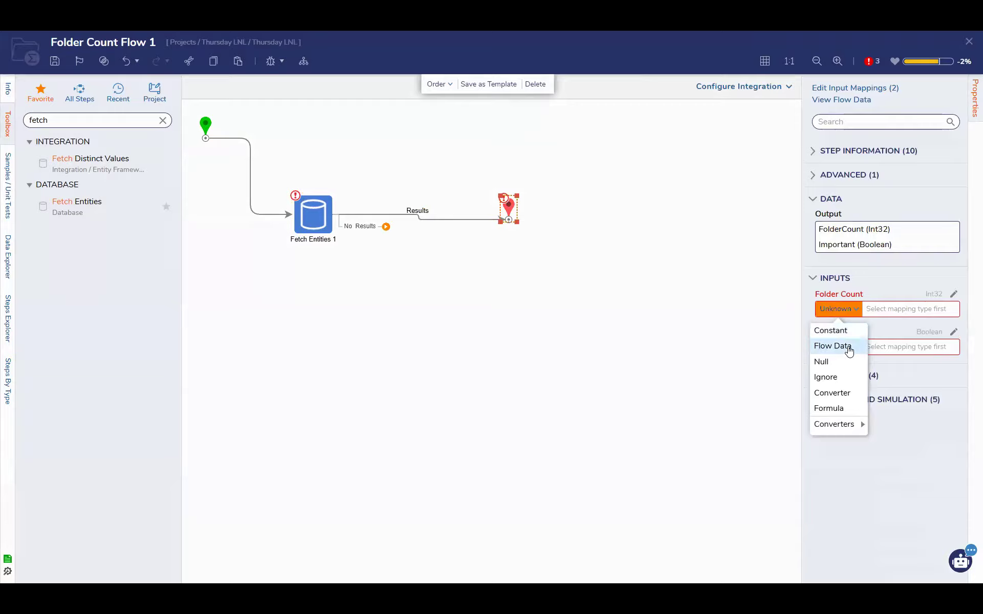
click(849, 345)
click(352, 325)
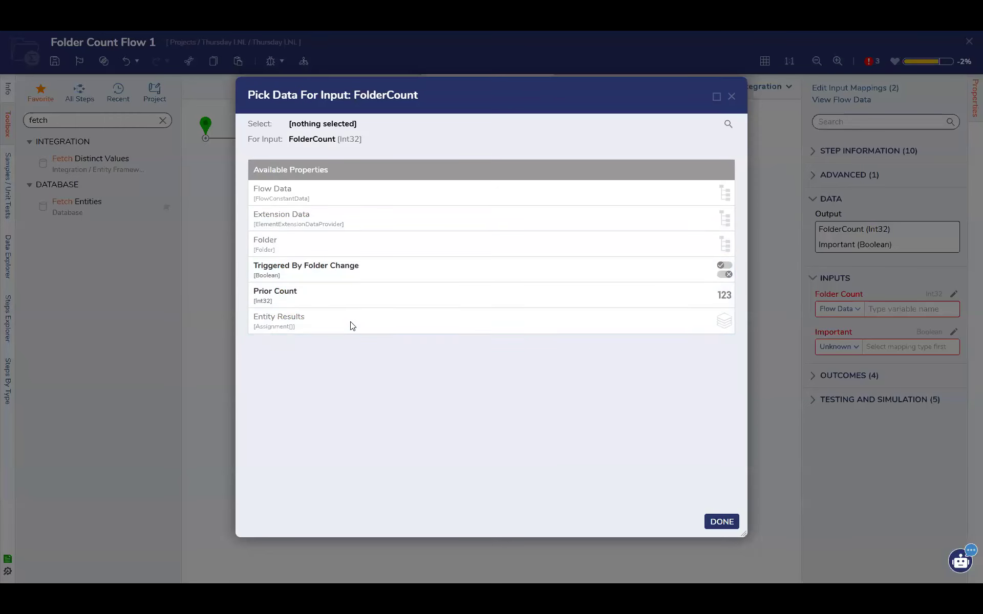
scroll(353, 326, down, 10)
scroll(353, 325, down, 15)
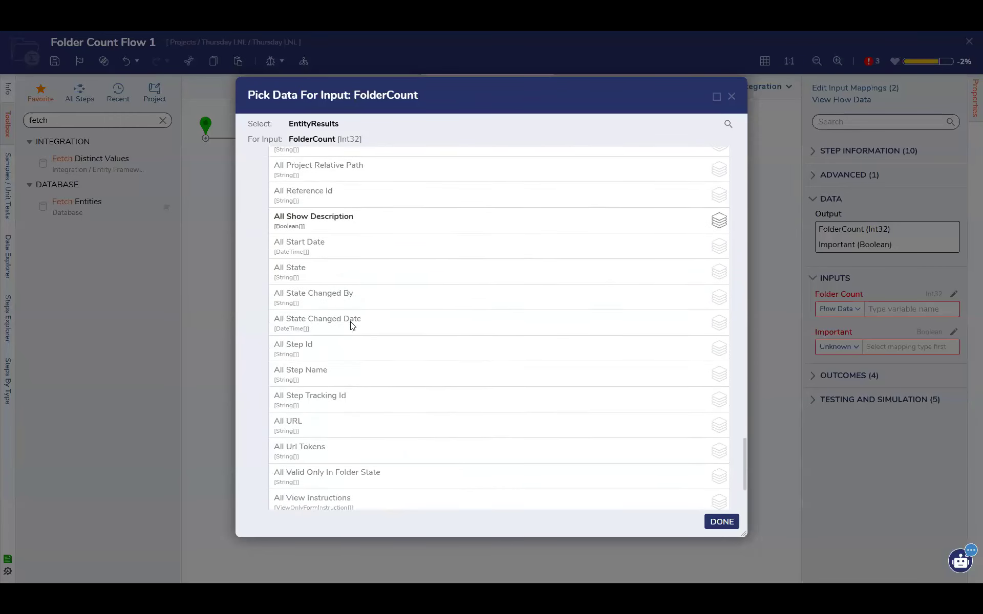
click(307, 431)
click(718, 522)
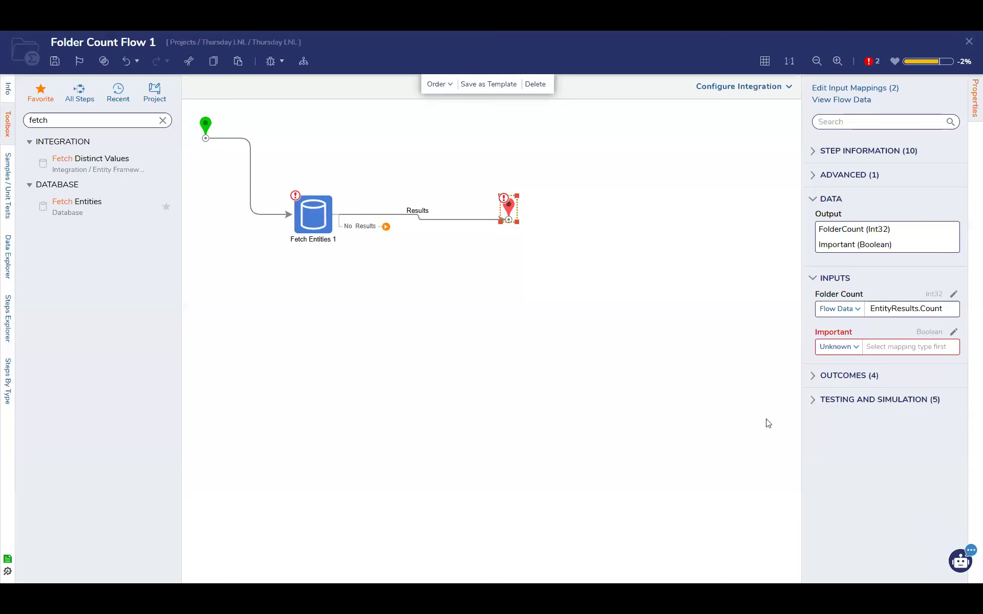
Connect the No Results outcome to the end step and give the end step's Important input a constant value
drag(386, 226, 509, 217)
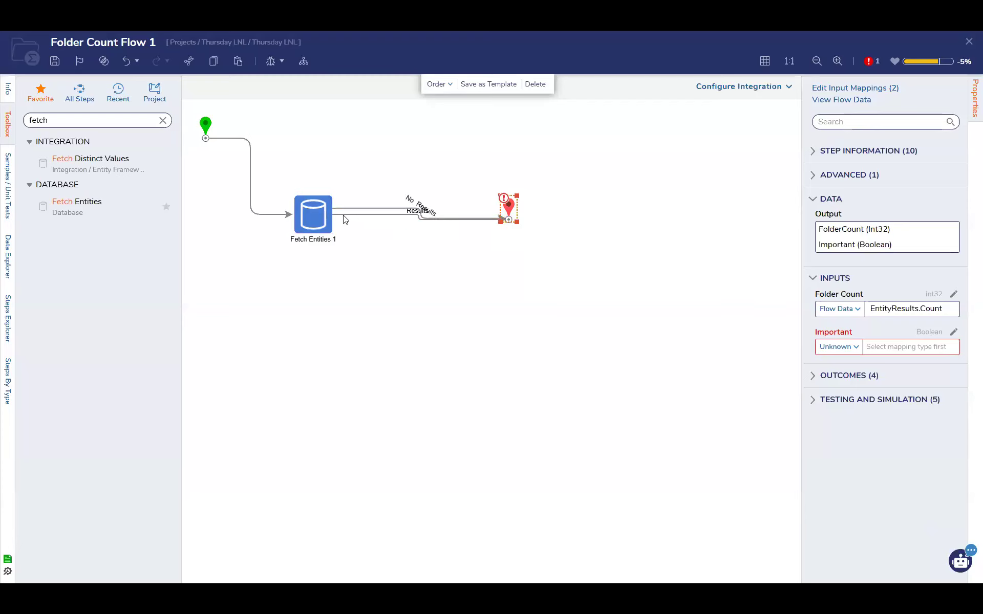
click(318, 219)
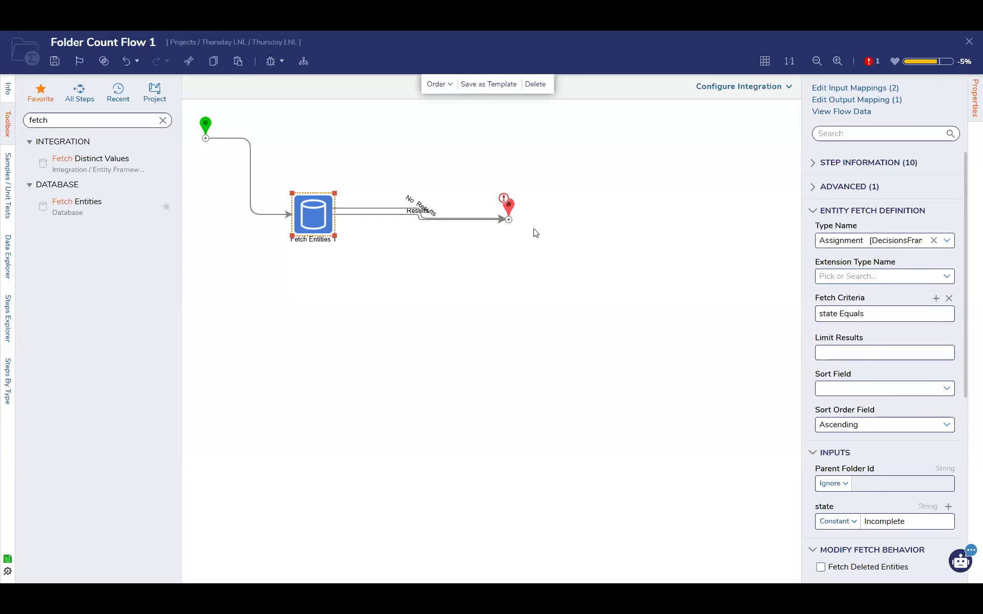
click(510, 221)
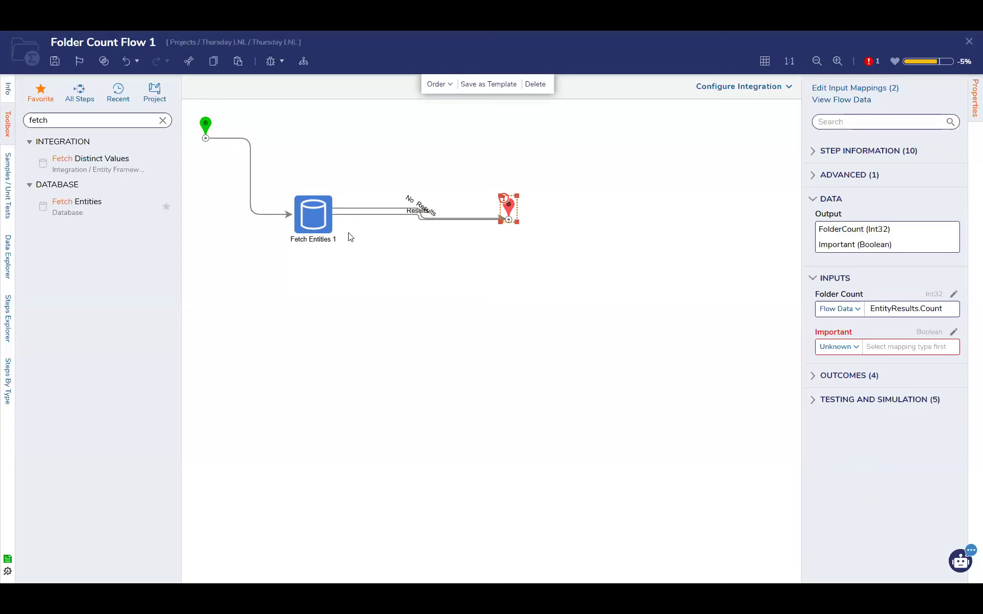
click(837, 347)
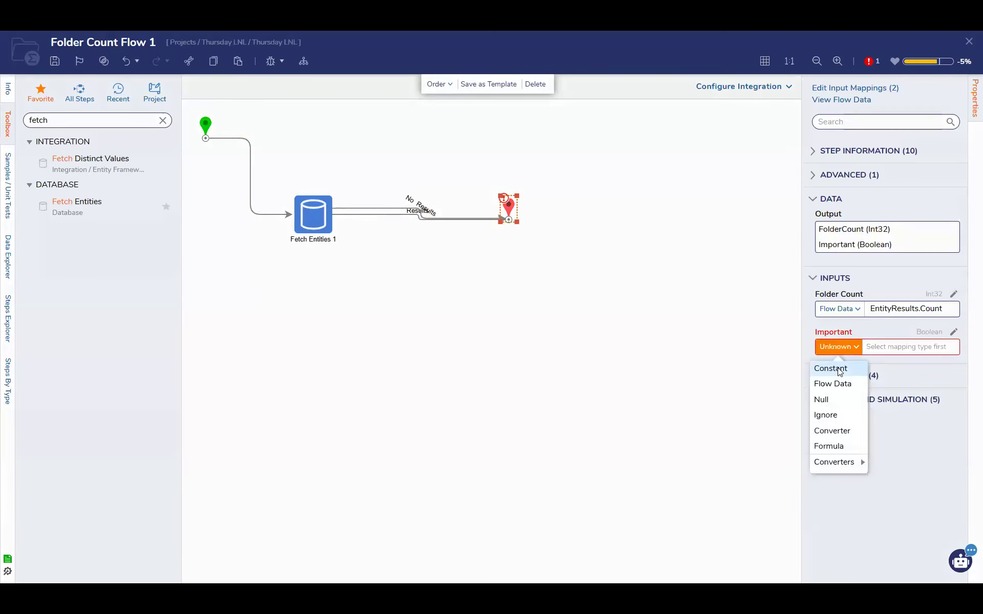
click(830, 369)
click(868, 348)
click(682, 324)
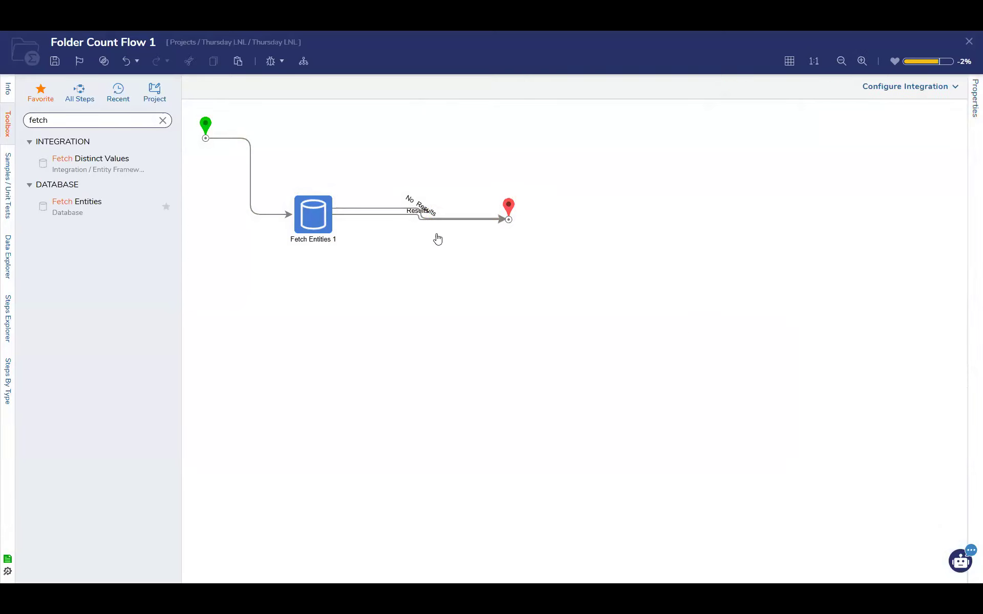
Change the Input Data Alias of the Fetch Entities step's state criterion to Blue
click(307, 216)
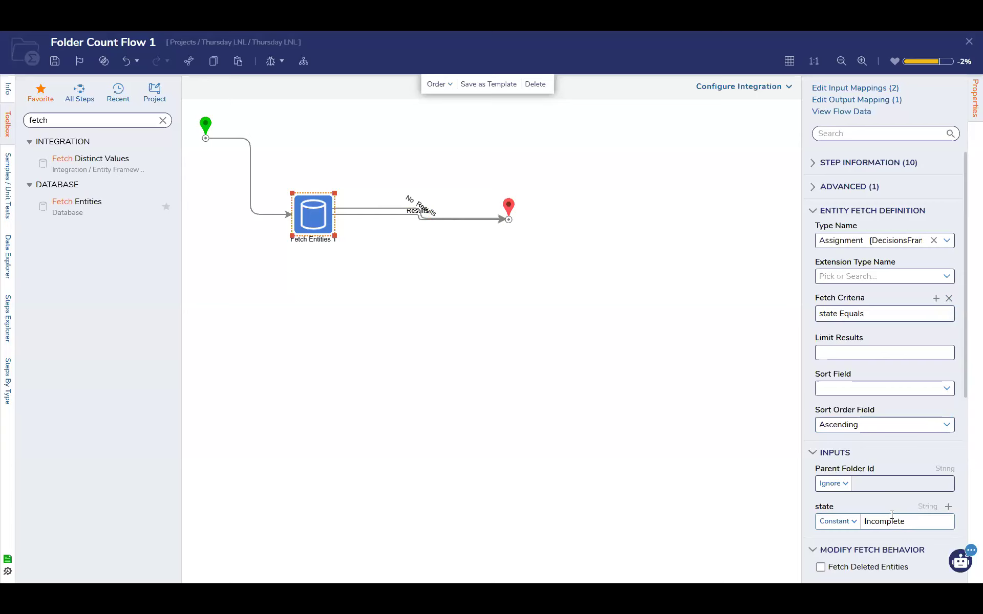
click(936, 313)
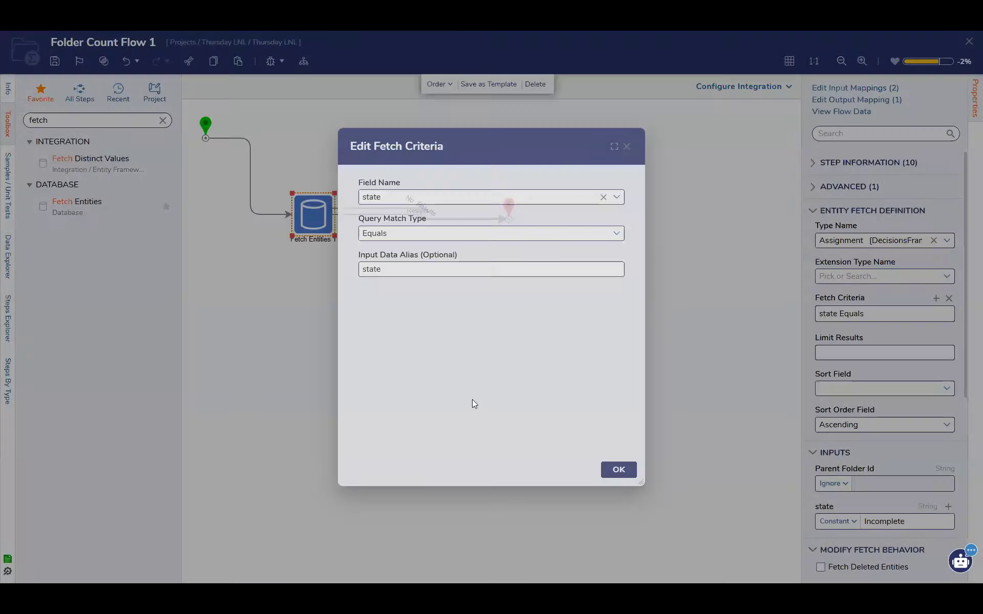
click(417, 270)
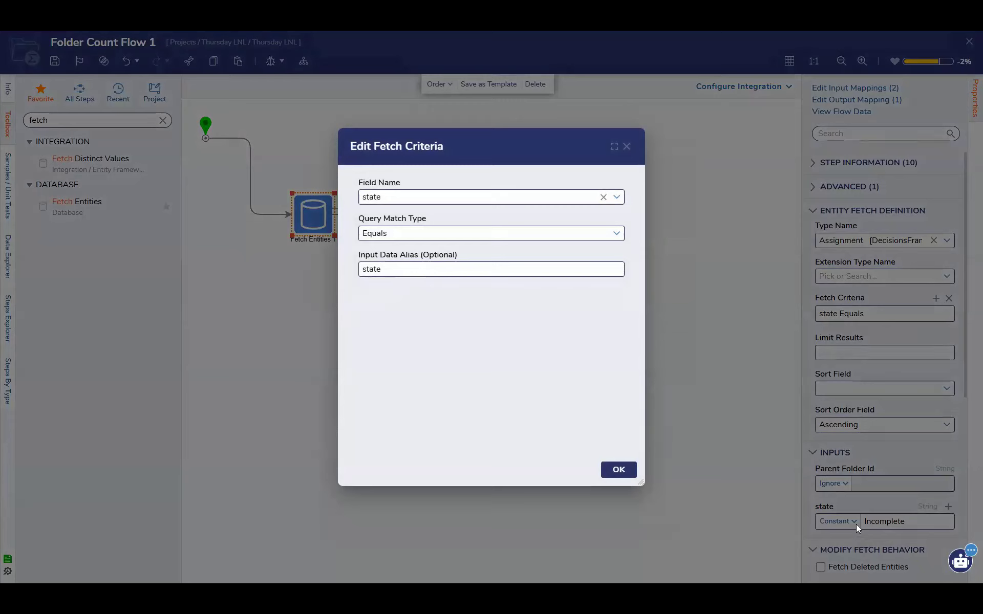
drag(386, 269, 338, 268)
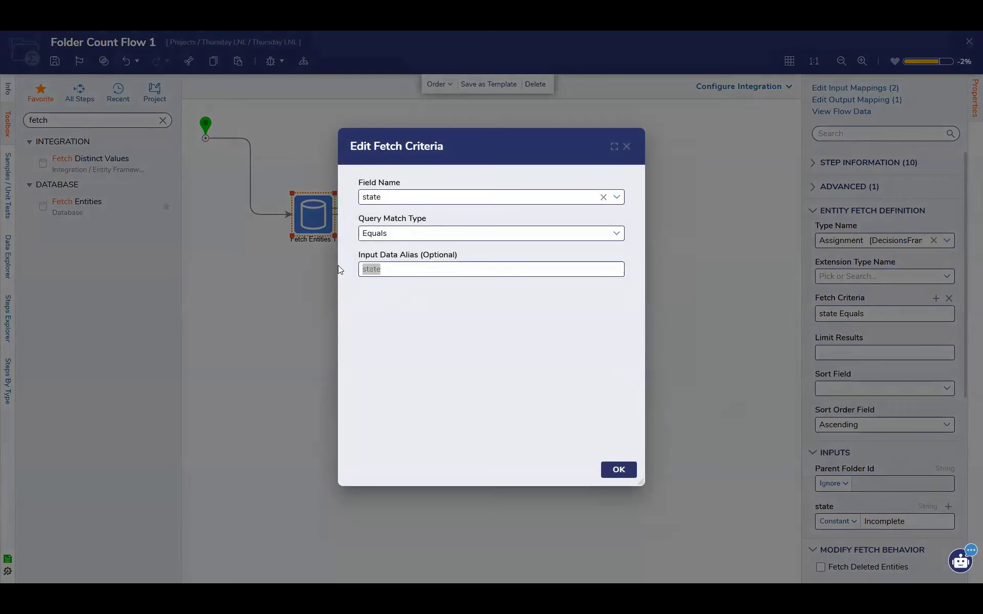
text(Blue)
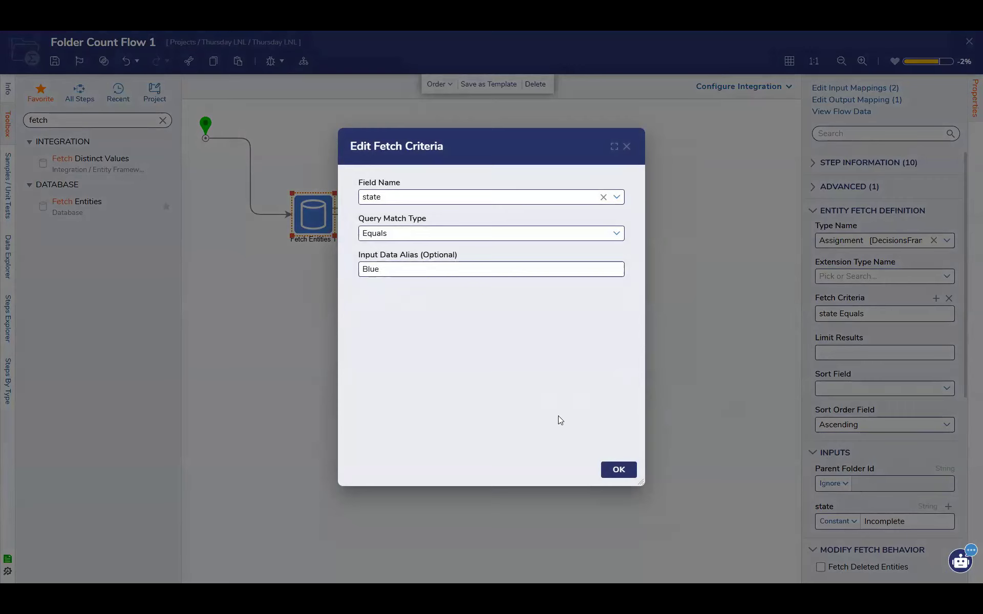
click(618, 469)
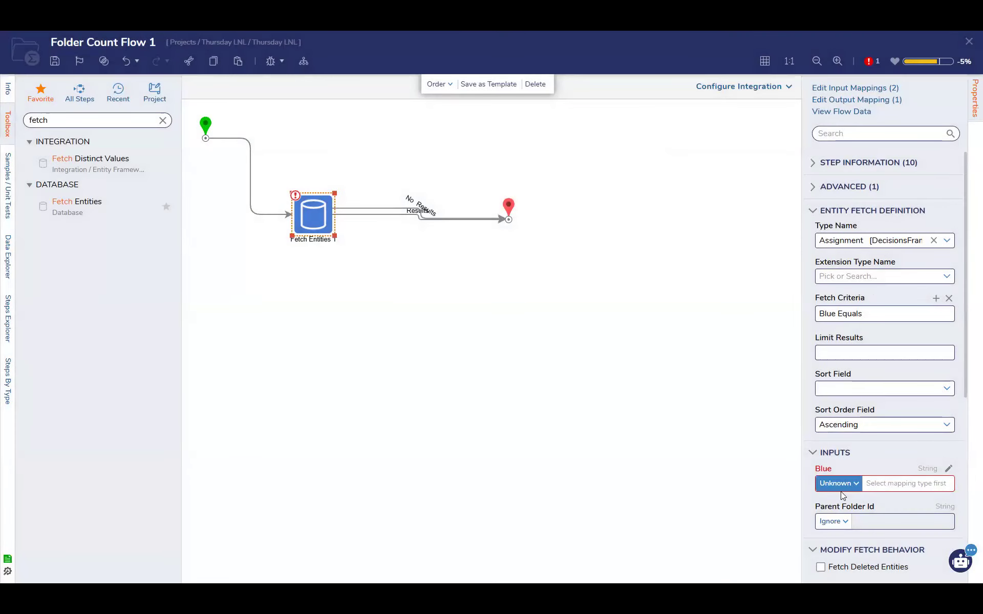
Set the fetch criterion's Input Data Alias to State
click(927, 321)
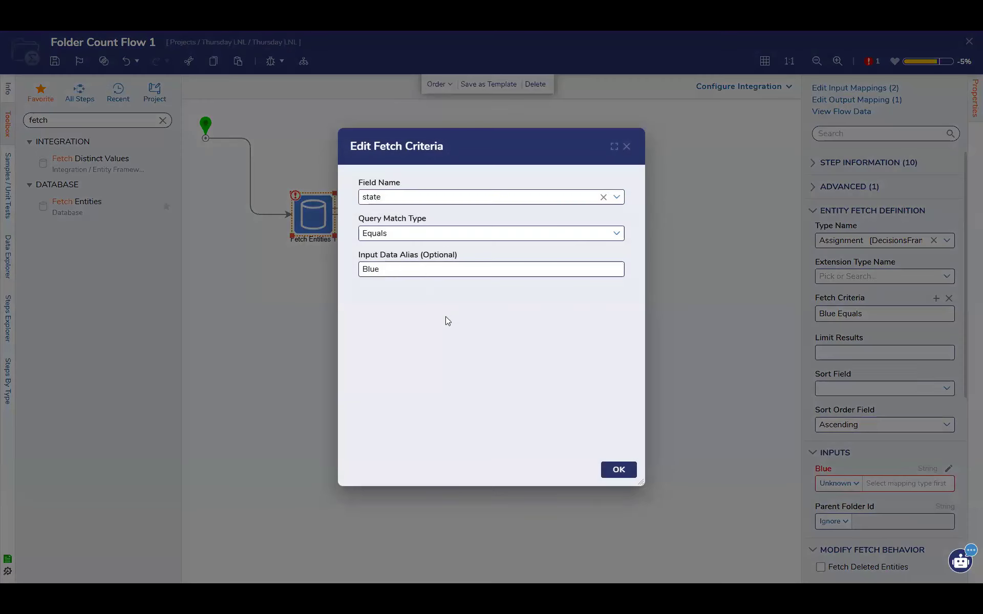
double_click(359, 269)
text(State)
click(618, 470)
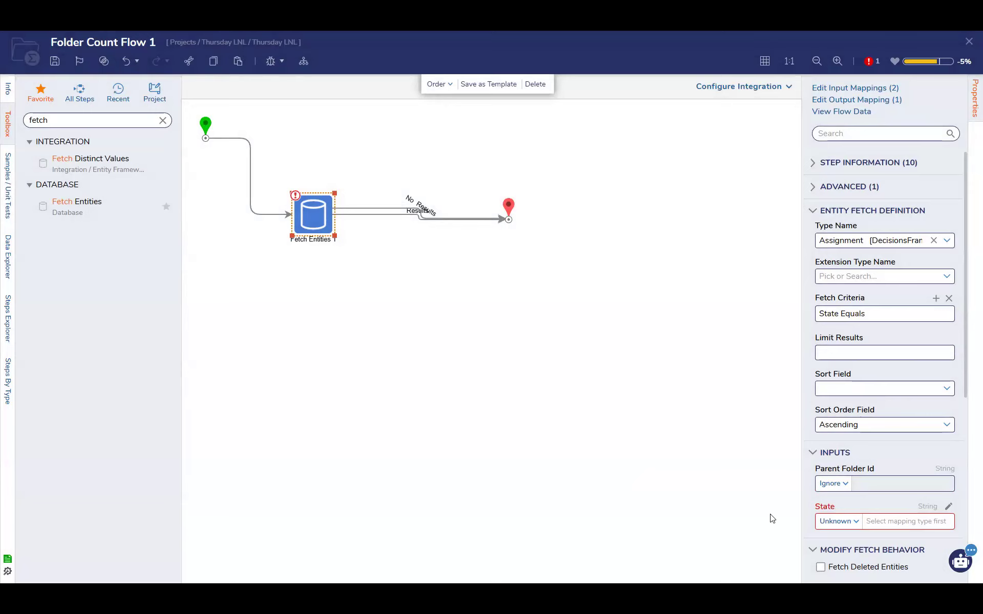
Set the Fetch Entities step's State input to the constant Return to Pool and save the flow
click(839, 521)
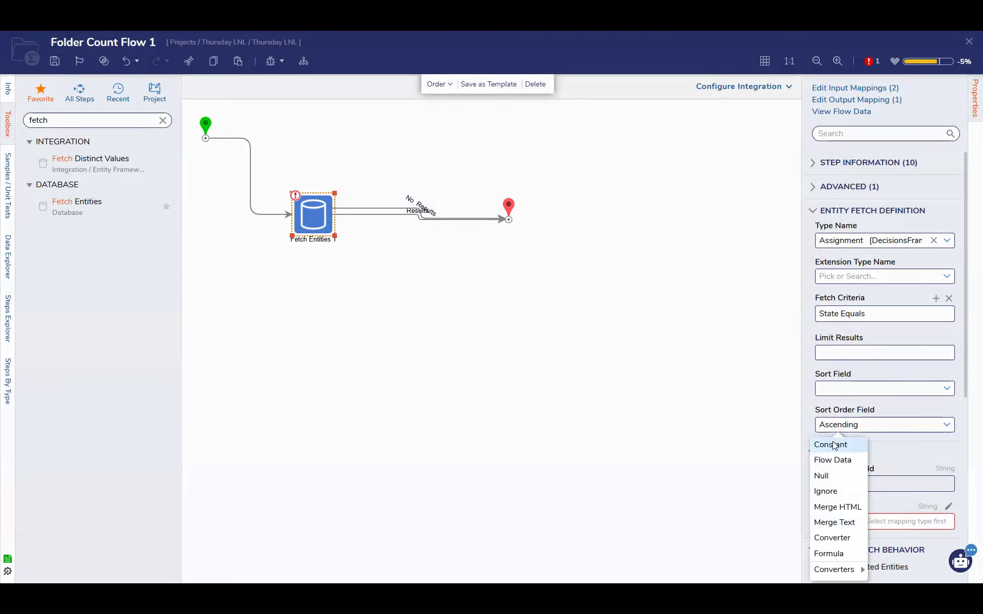
click(832, 443)
text(Ret)
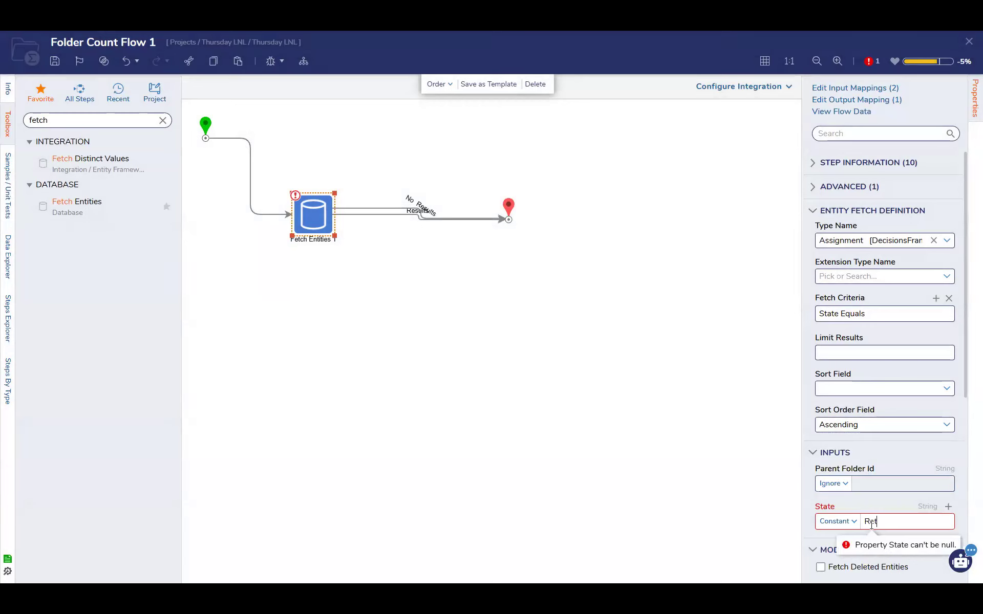
text(urn to Pool)
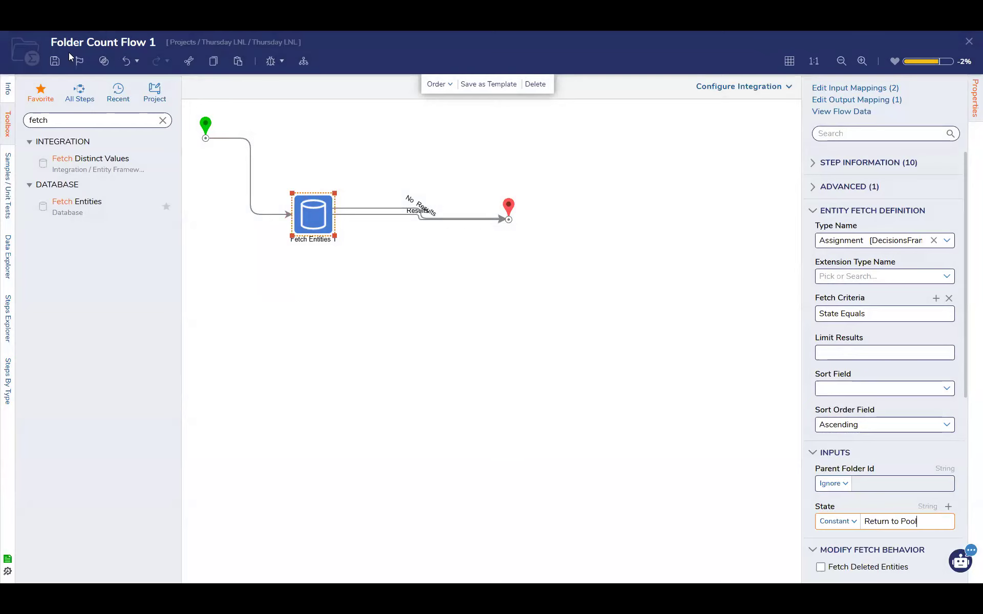
click(60, 64)
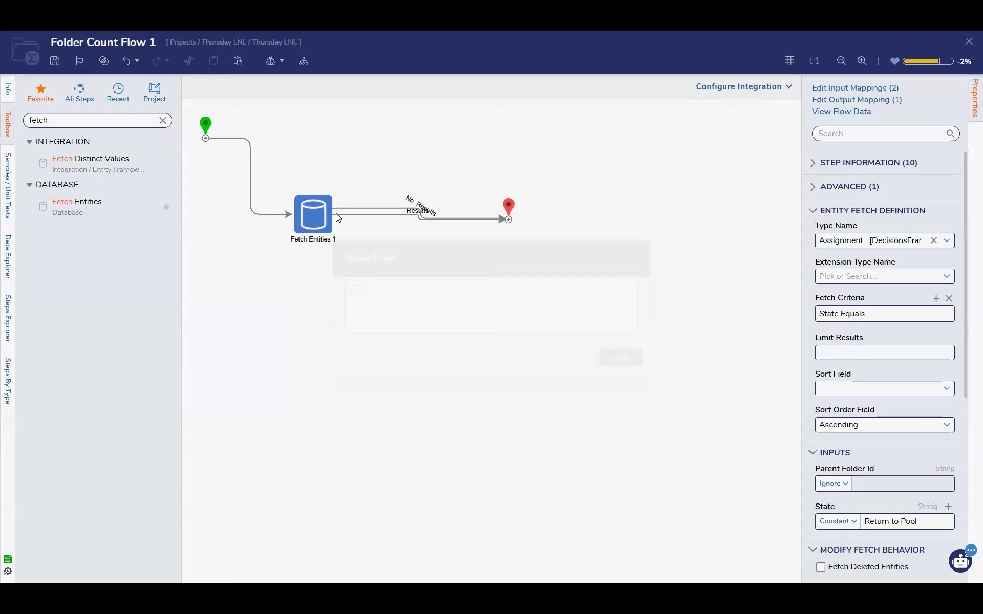
Review the settings of the Fetch Entities step and the end step's input mappings, and save the flow
click(322, 213)
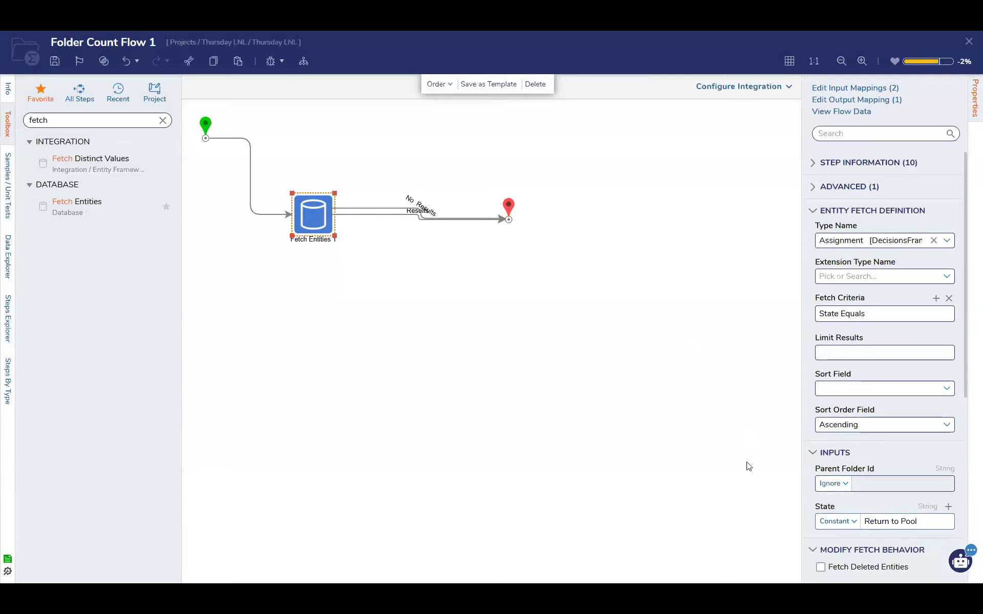
click(509, 220)
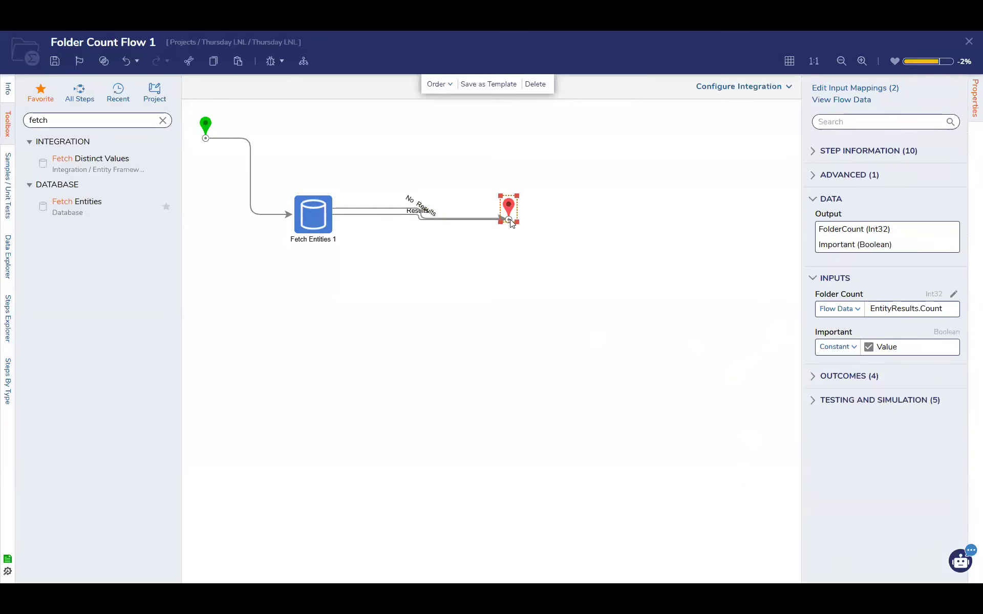
click(315, 224)
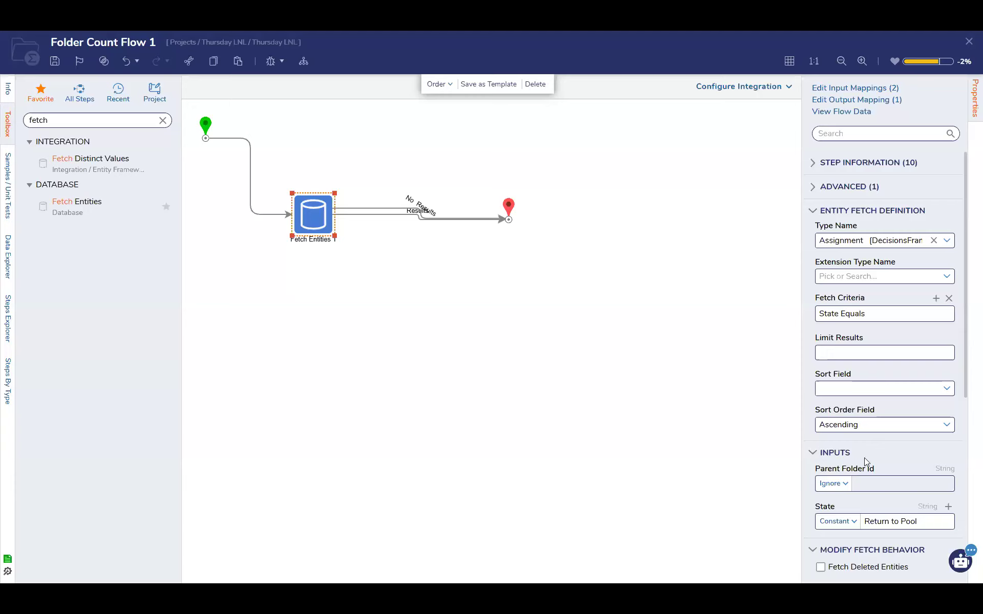
click(508, 220)
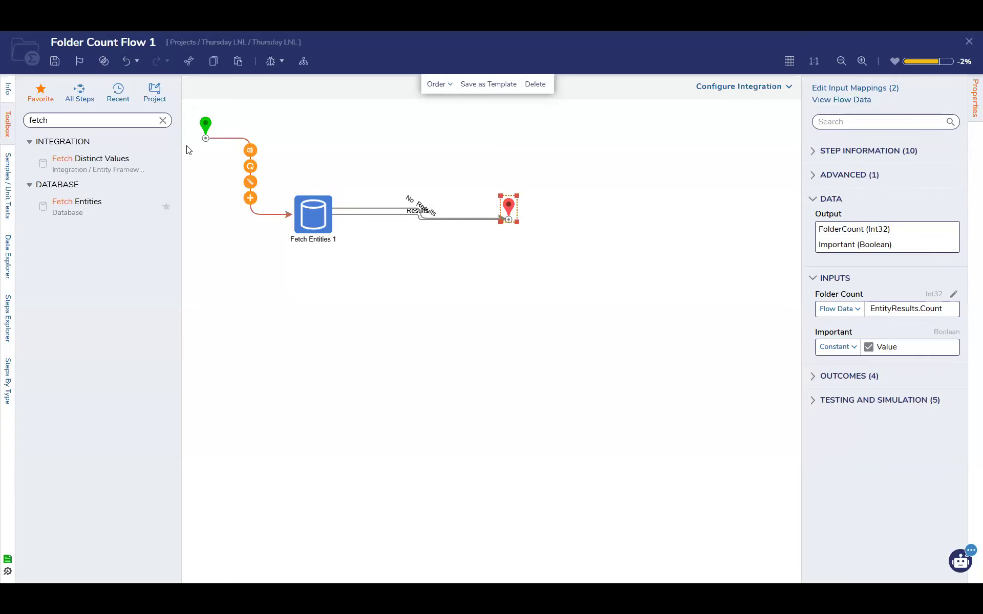
key(ctrl+s)
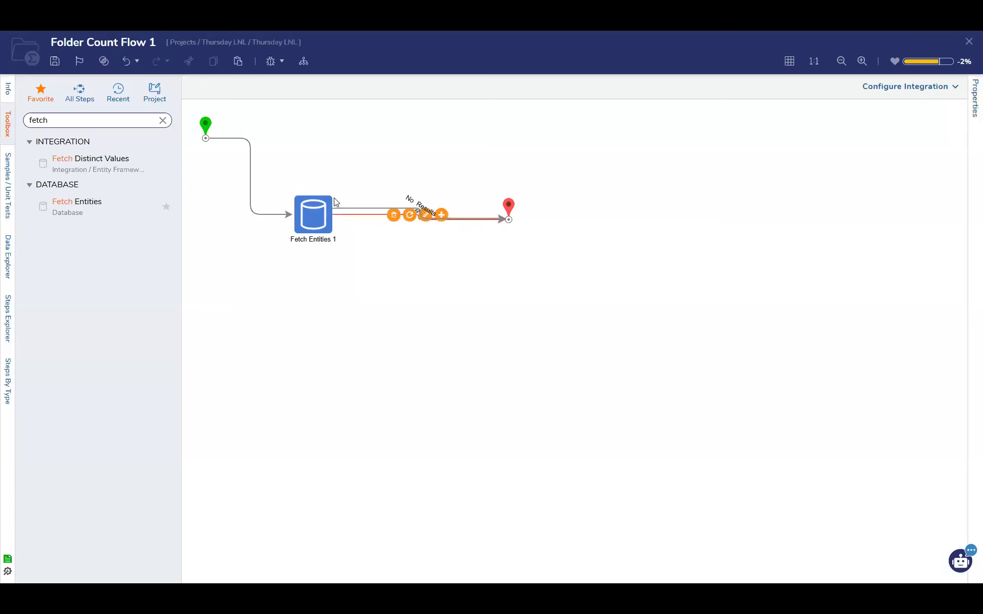
Clear the step search and turn off Respect Permissions in the Fetch Entities step's security settings
click(322, 211)
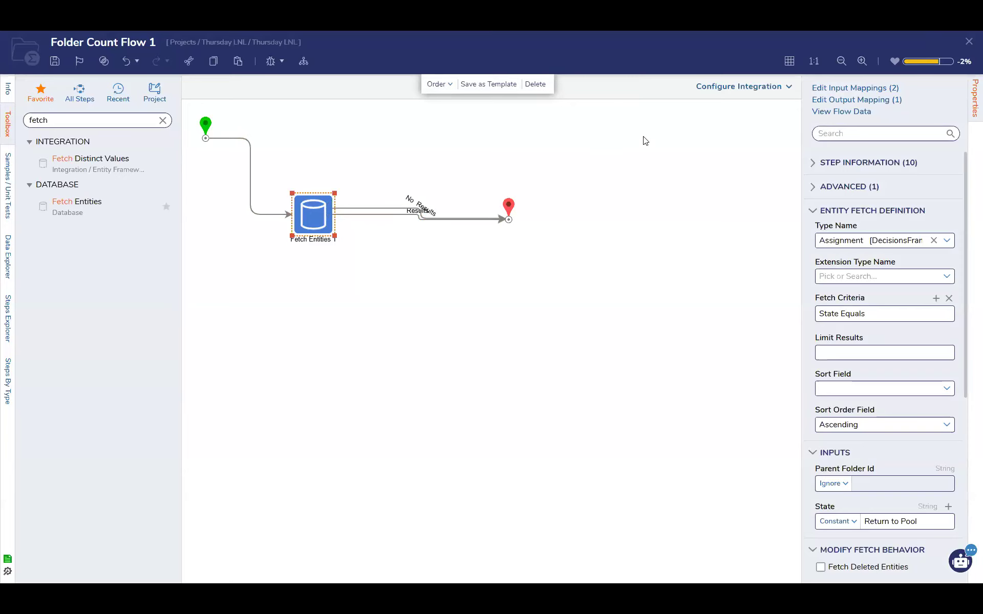
click(161, 122)
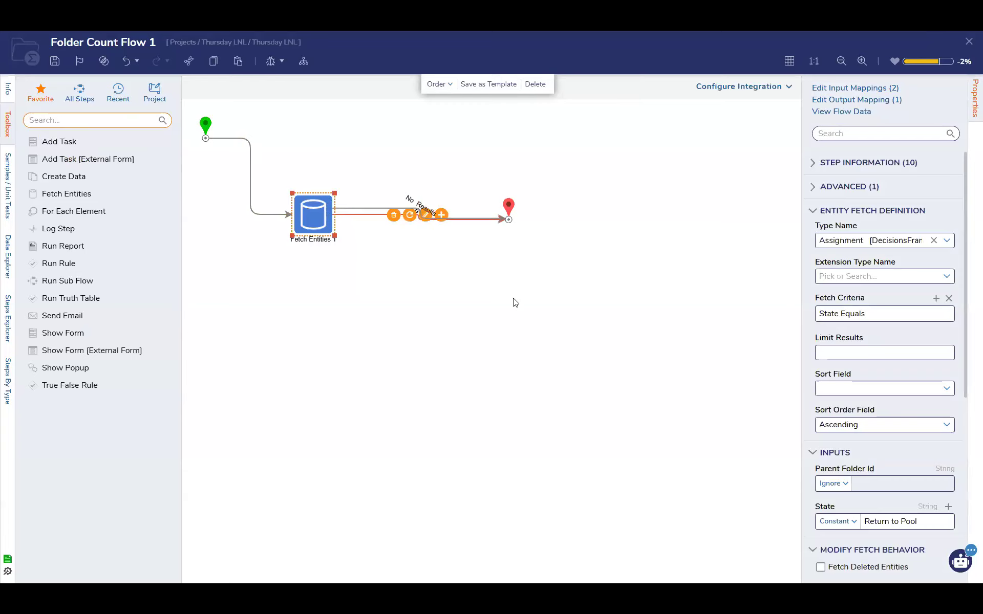
scroll(893, 465, down, 6)
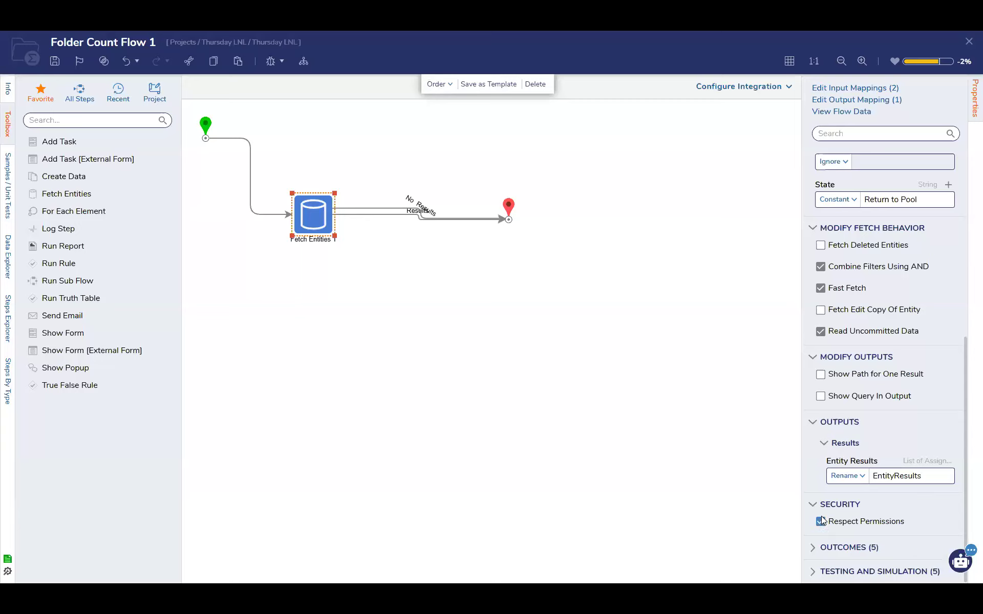
click(821, 521)
click(691, 431)
scroll(889, 495, up, 5)
scroll(891, 463, down, 6)
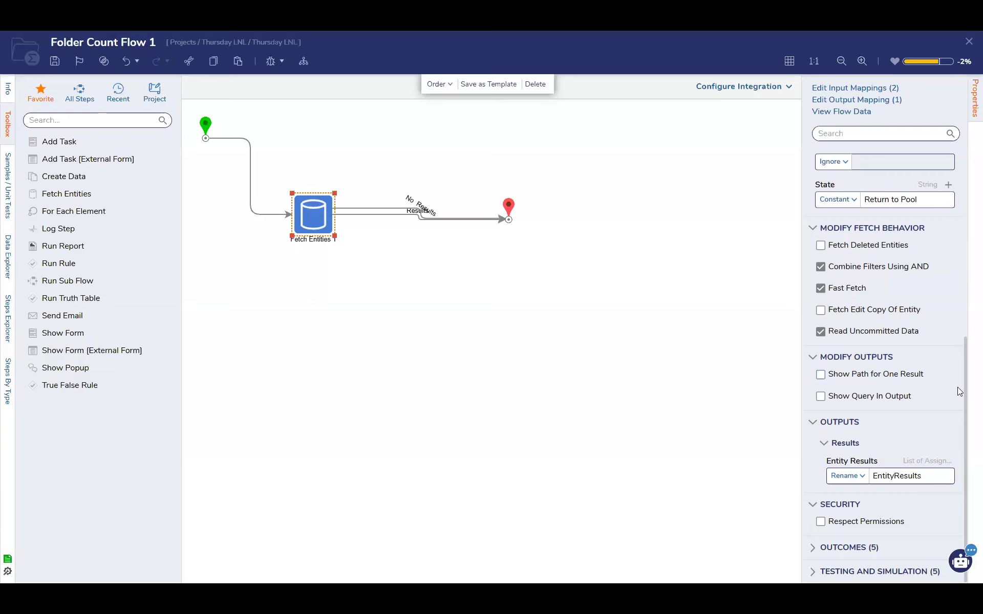
scroll(924, 423, up, 5)
scroll(924, 422, up, 2)
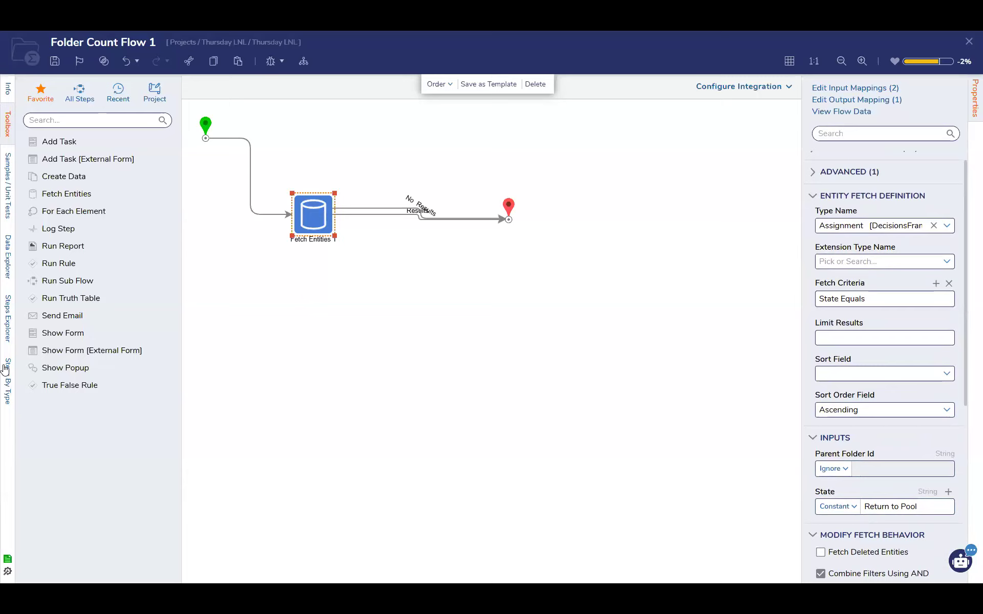
click(184, 173)
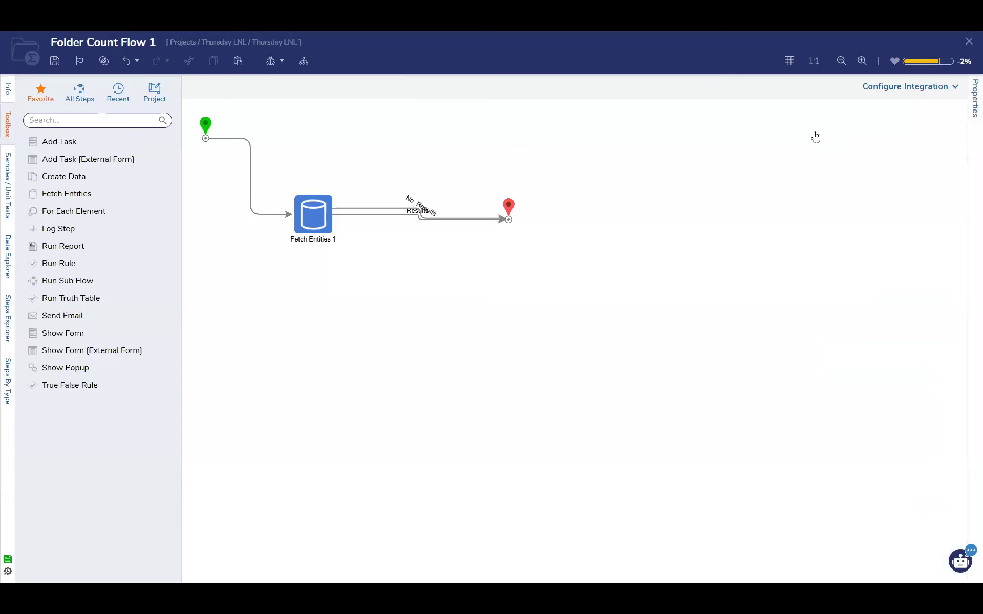
Insert a Run Report step between the start and Fetch Entities steps and set its Return Data Option to Data Rows
drag(63, 245, 245, 202)
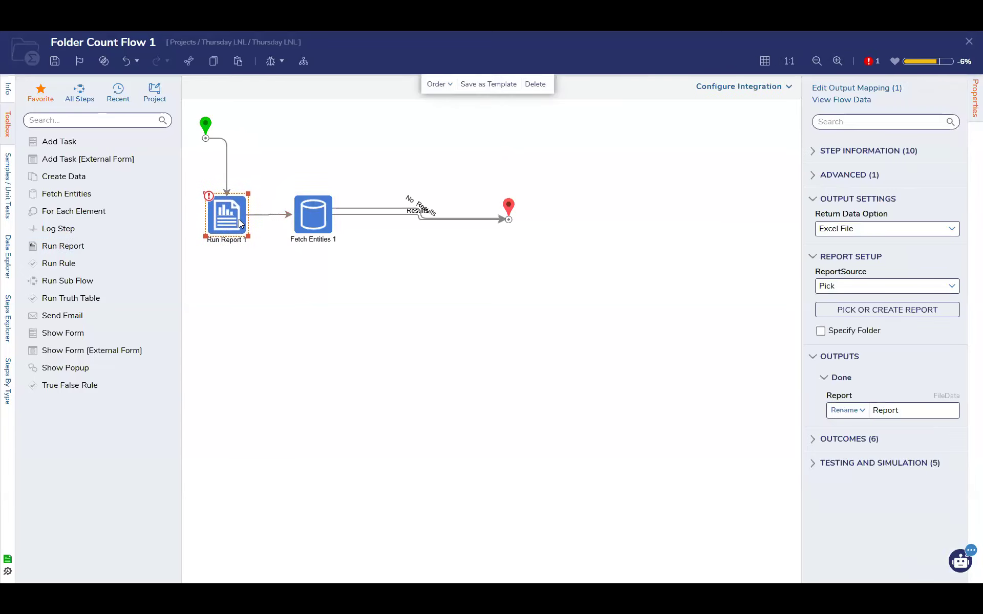
click(408, 293)
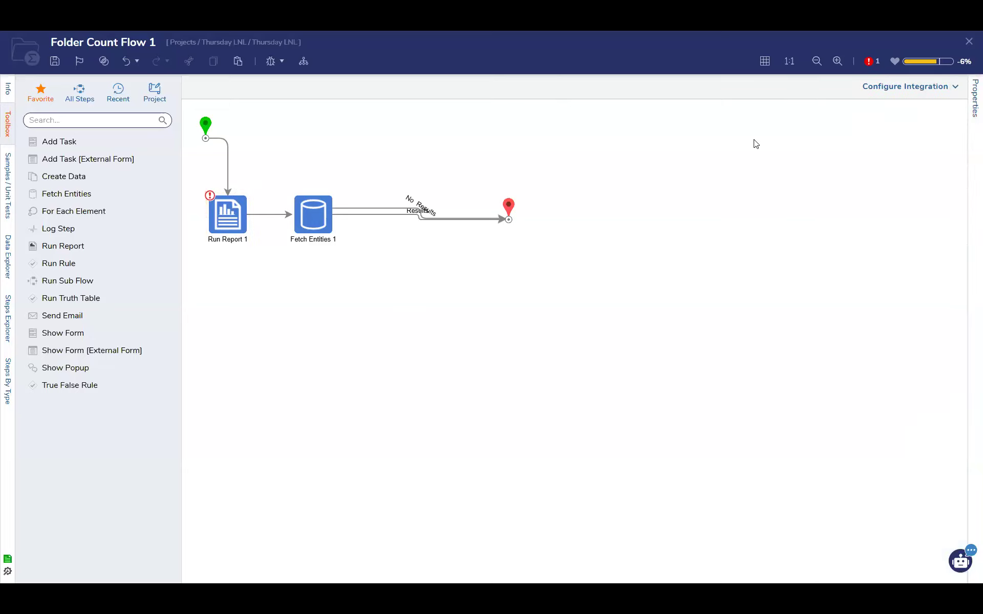
click(243, 207)
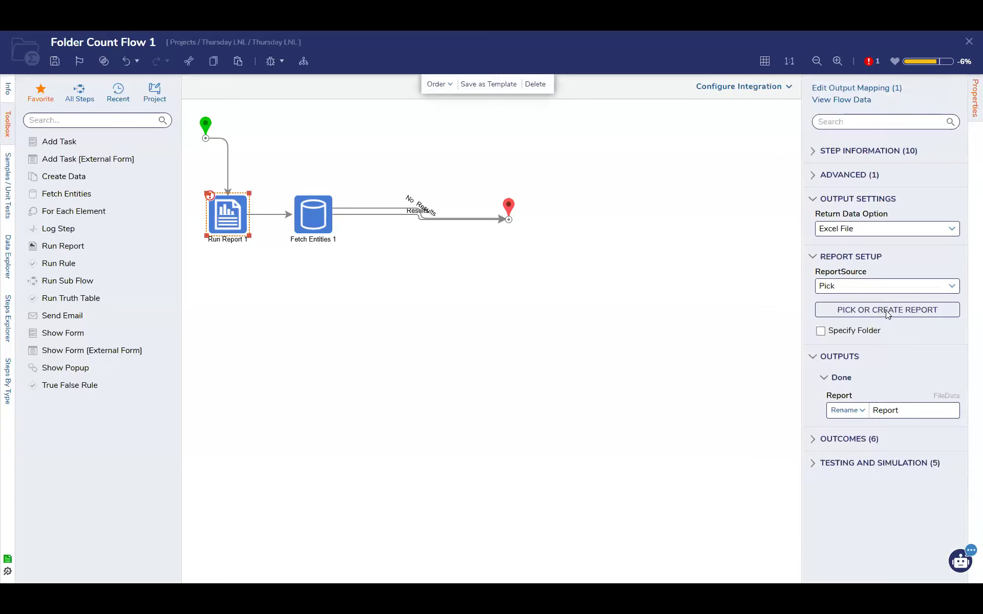
click(952, 229)
click(881, 265)
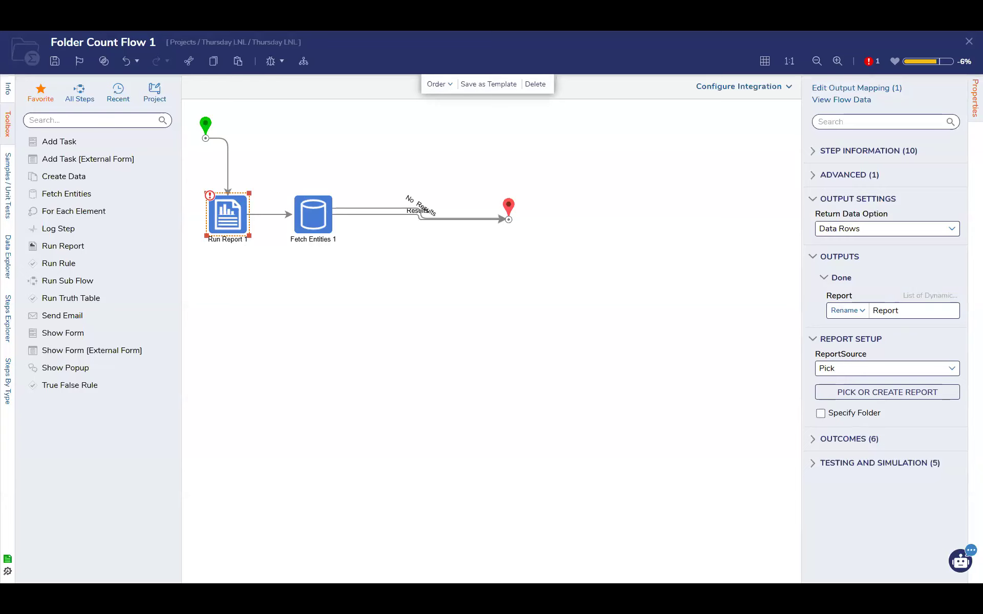
Examine the Fetch Entities step's options and the field names available for its State Equals criterion, and close the criterion without saving
click(323, 216)
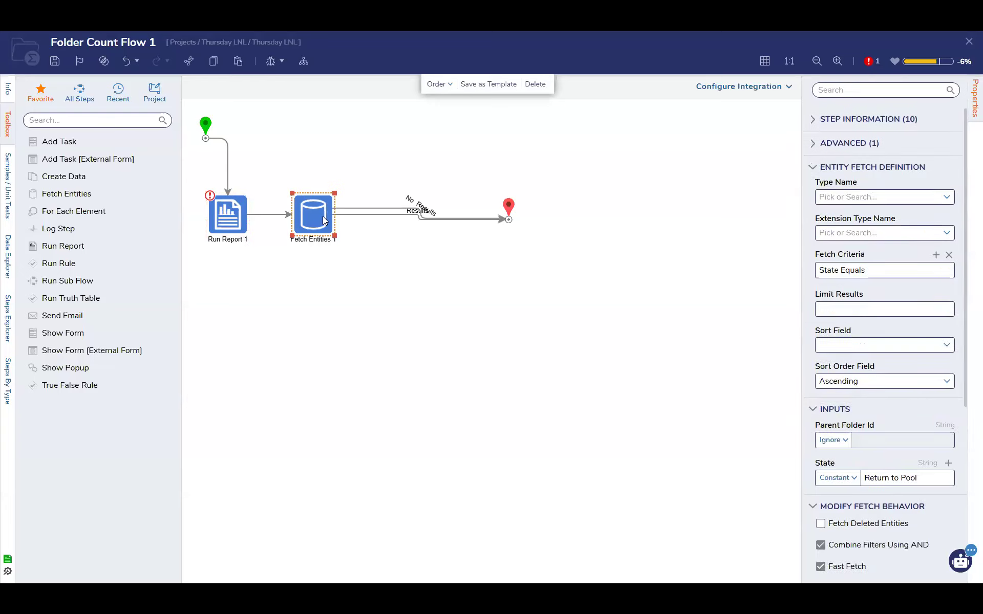
scroll(892, 444, down, 6)
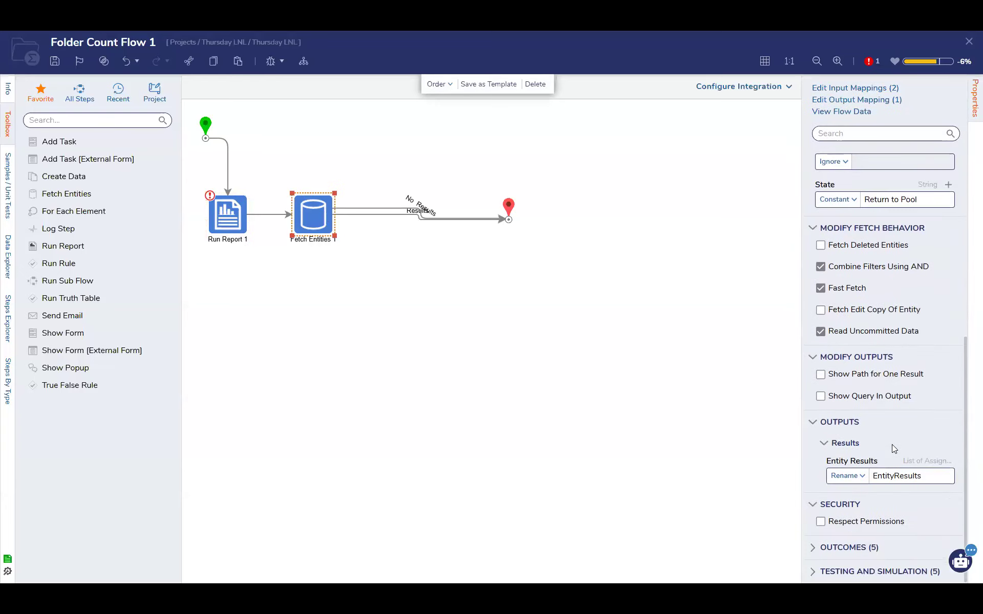
scroll(892, 444, up, 6)
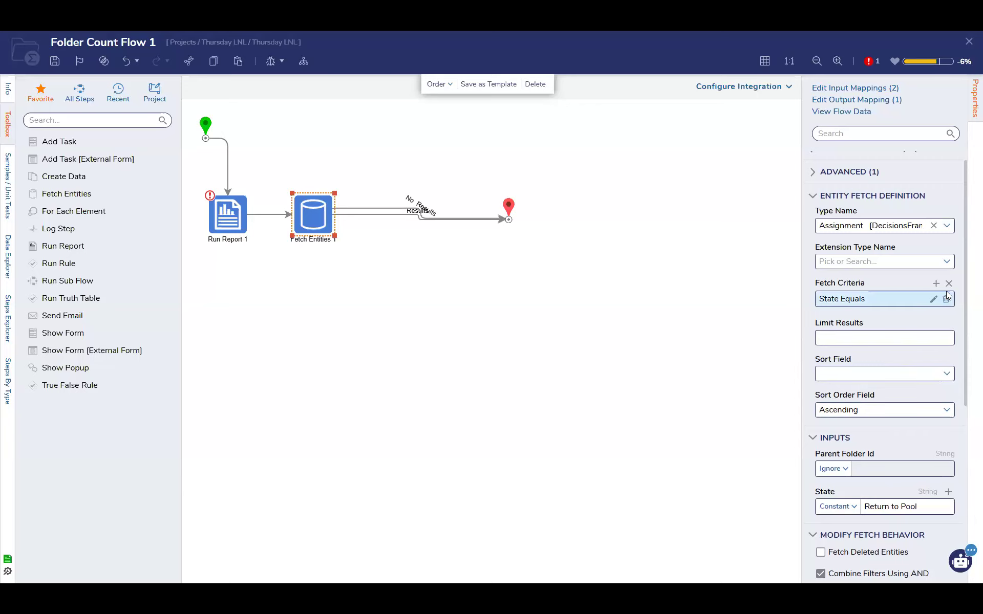
click(934, 295)
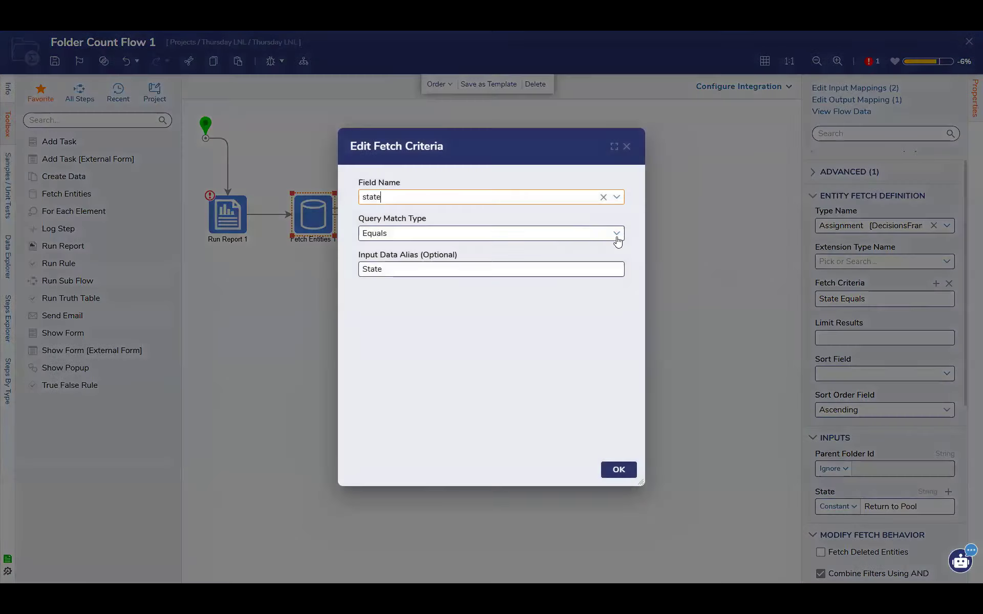
click(618, 203)
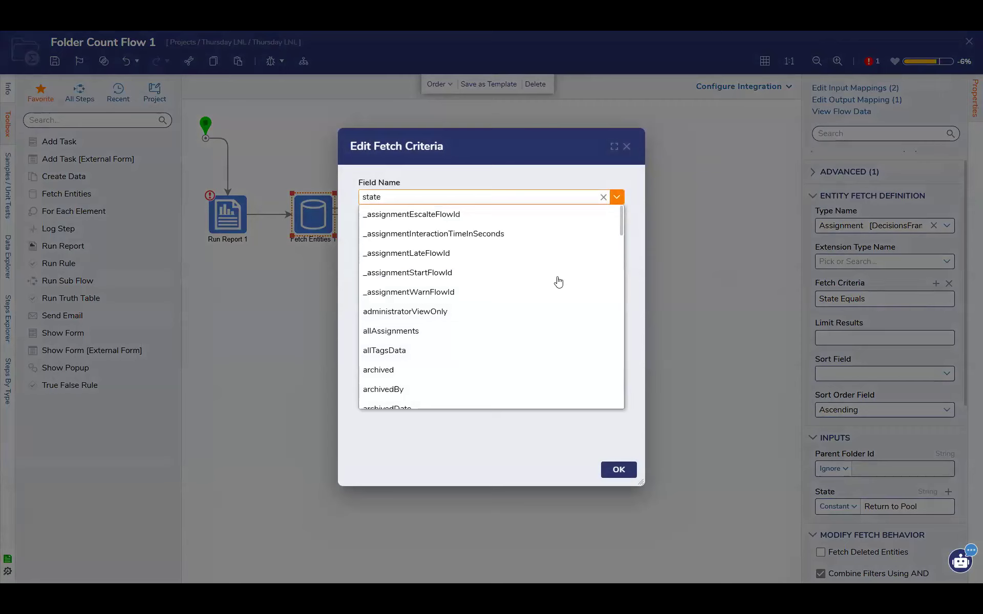
scroll(515, 351, down, 2)
scroll(516, 351, down, 5)
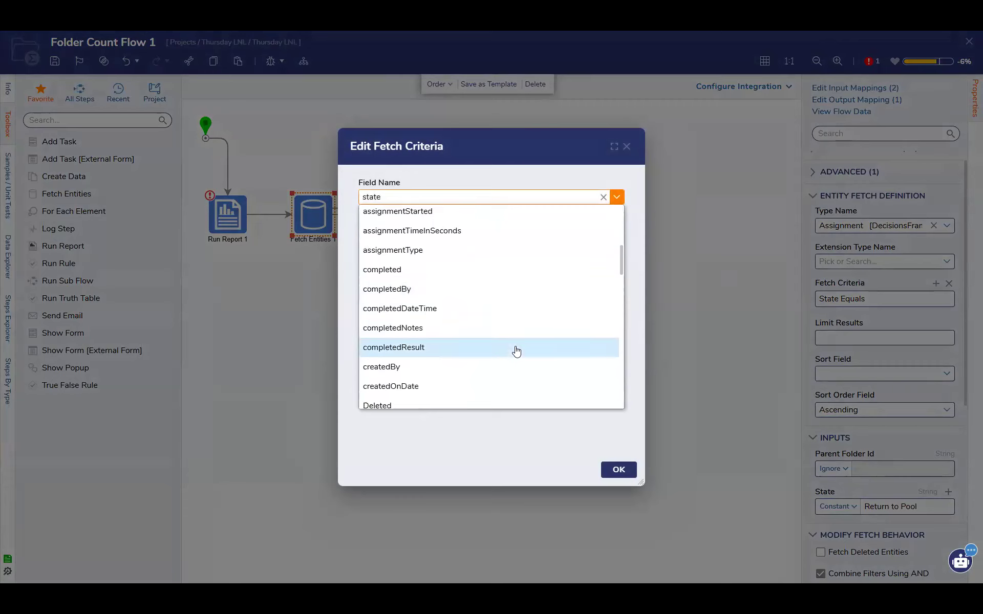
scroll(515, 351, down, 3)
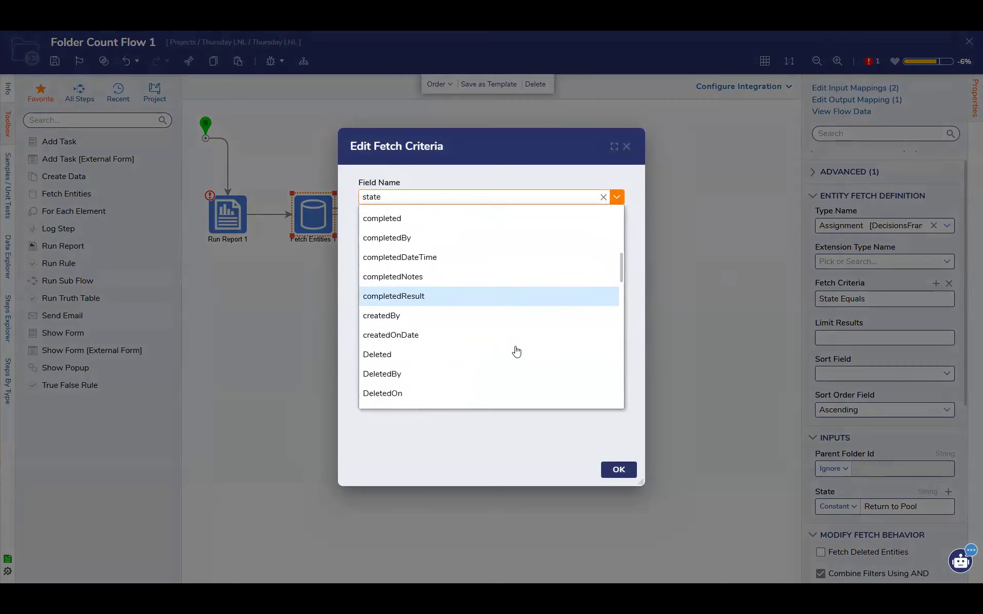
scroll(516, 351, down, 5)
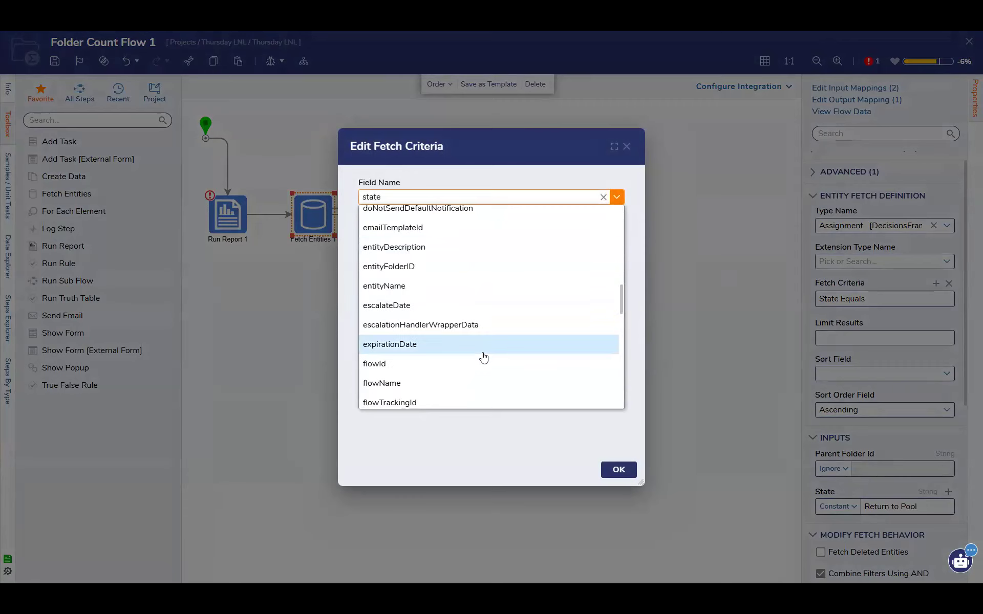
scroll(480, 383, down, 3)
scroll(481, 384, down, 5)
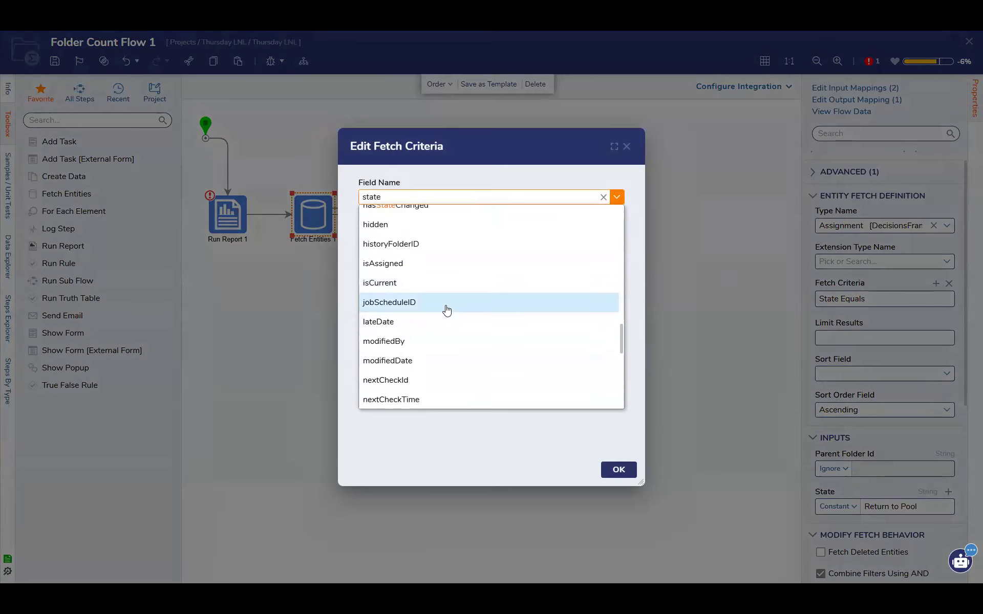
scroll(446, 309, down, 6)
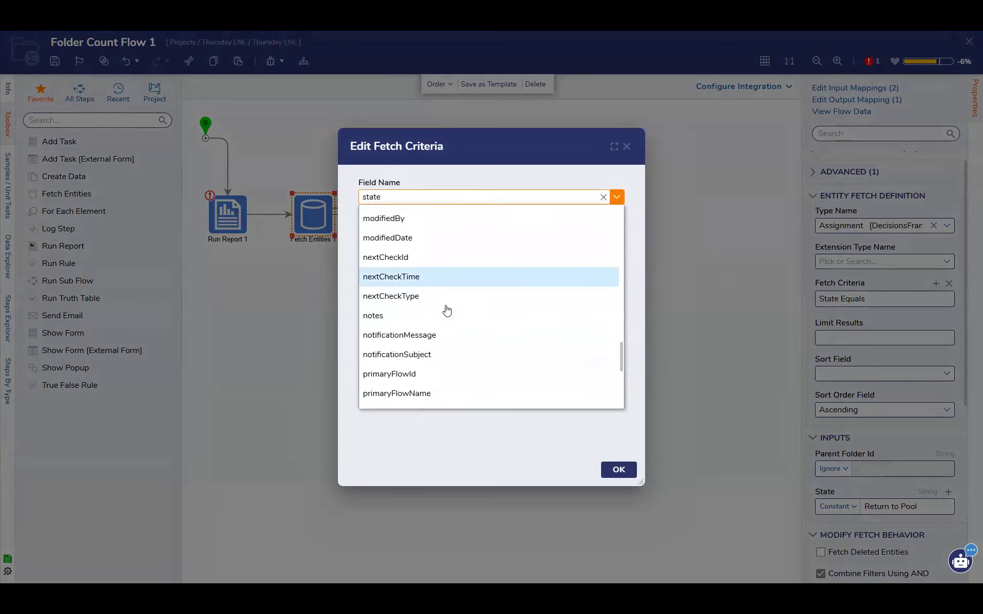
scroll(443, 359, down, 1)
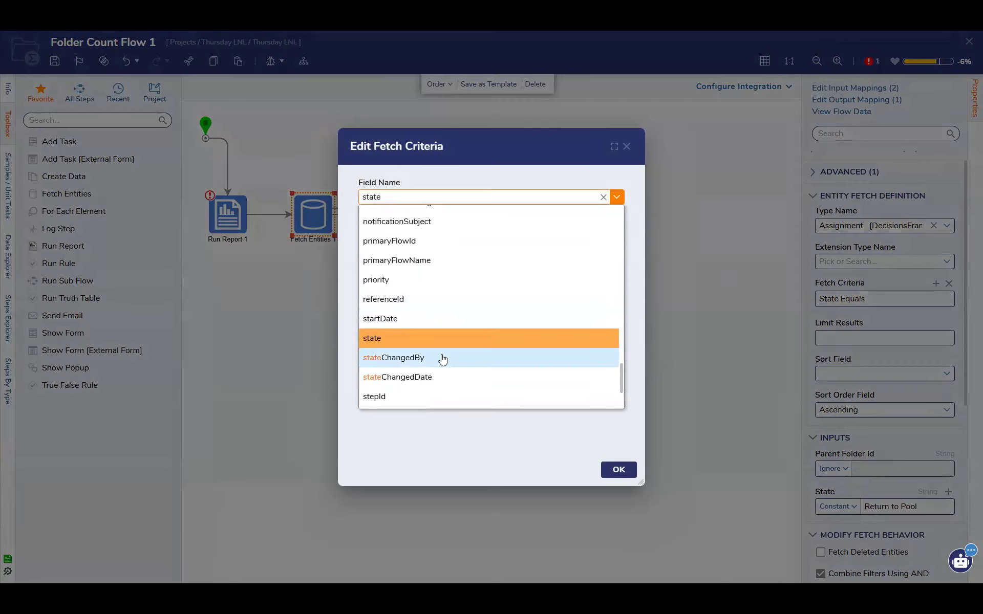
scroll(487, 377, down, 2)
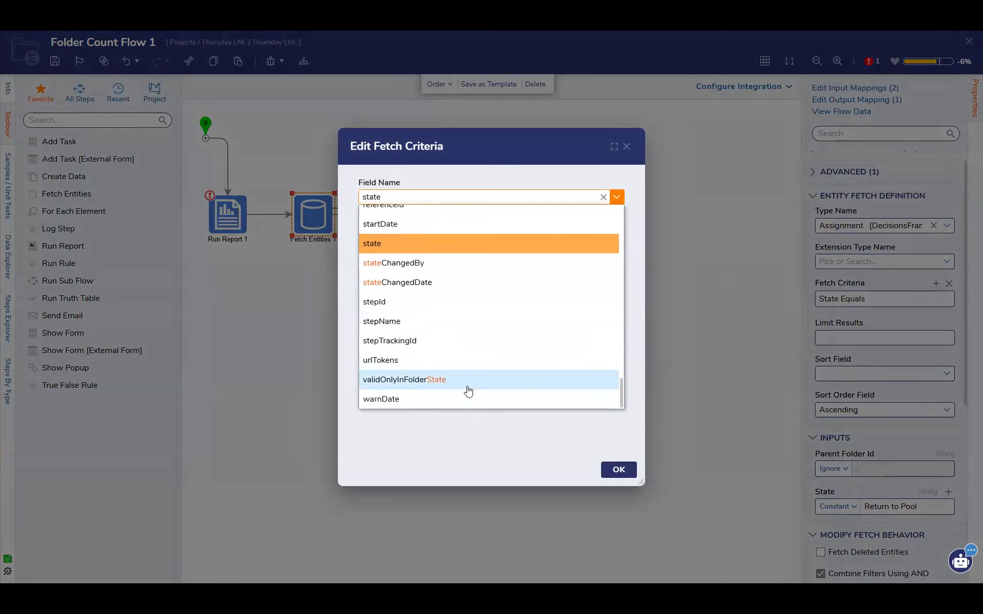
scroll(467, 390, up, 15)
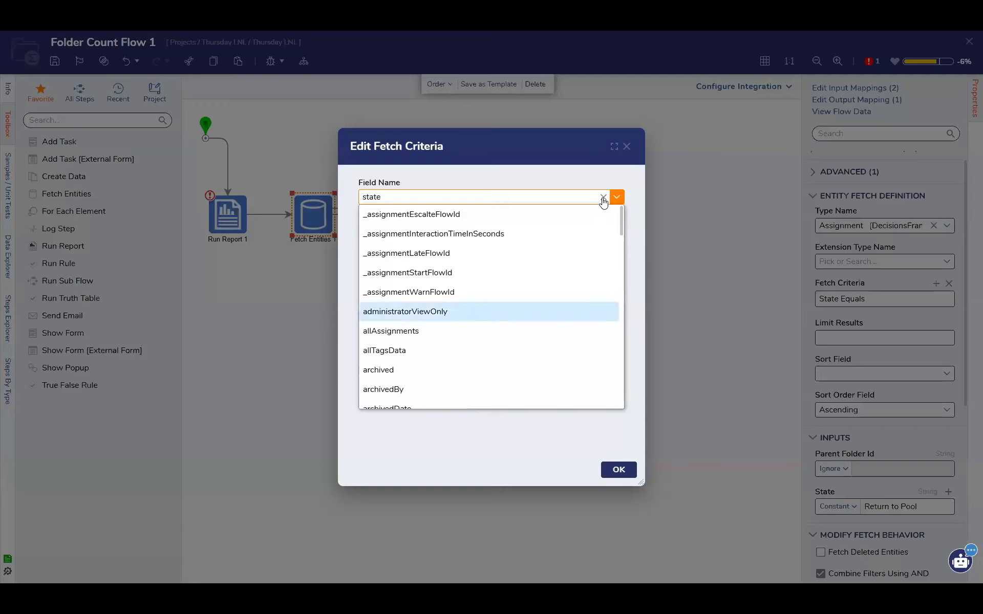
click(604, 199)
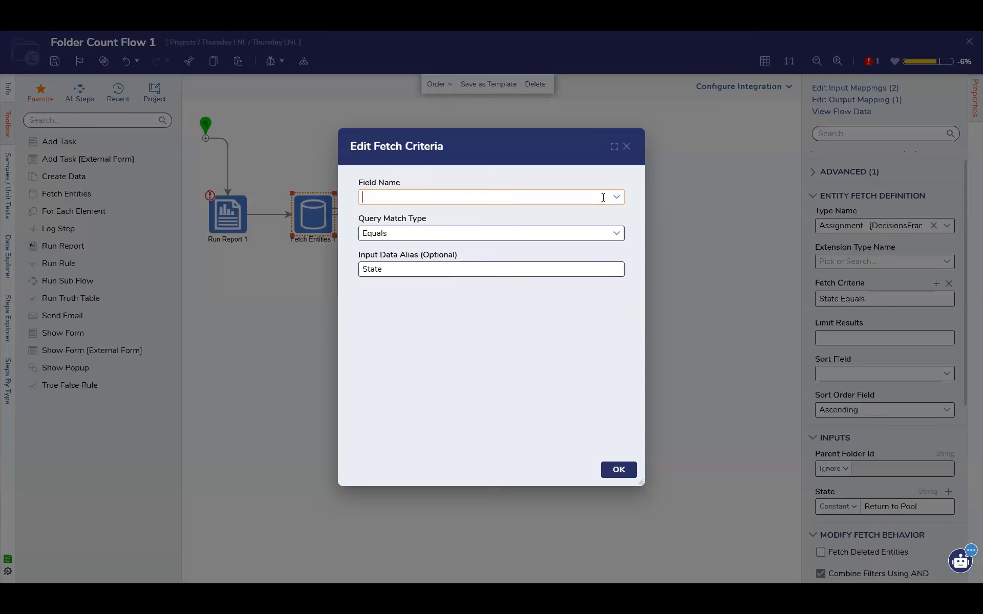
click(627, 147)
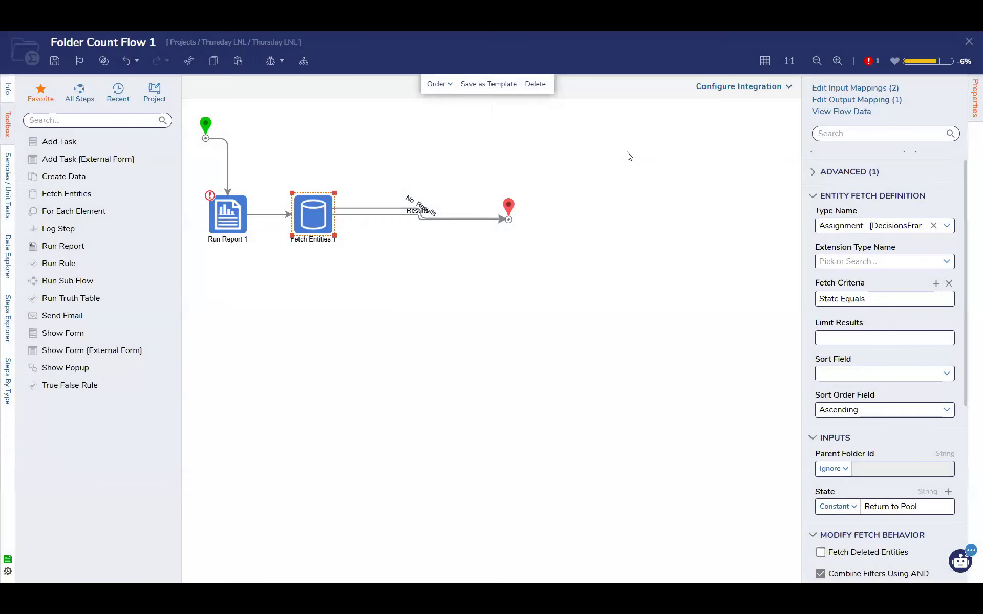
Create a new report named Assignments Report as the source for the Run Report step
mouse_move(930, 303)
click(241, 229)
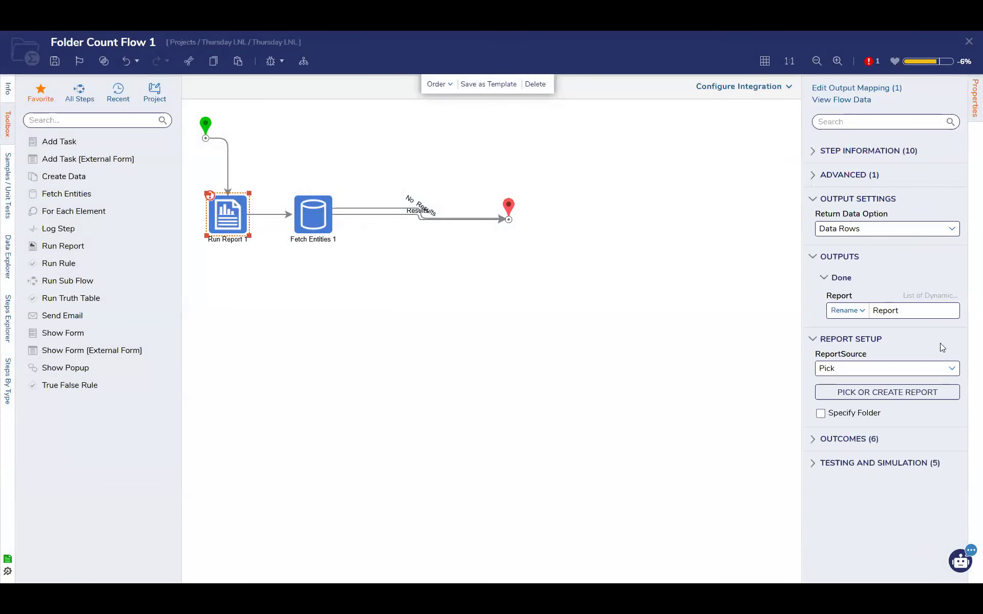
click(917, 394)
click(383, 367)
click(404, 199)
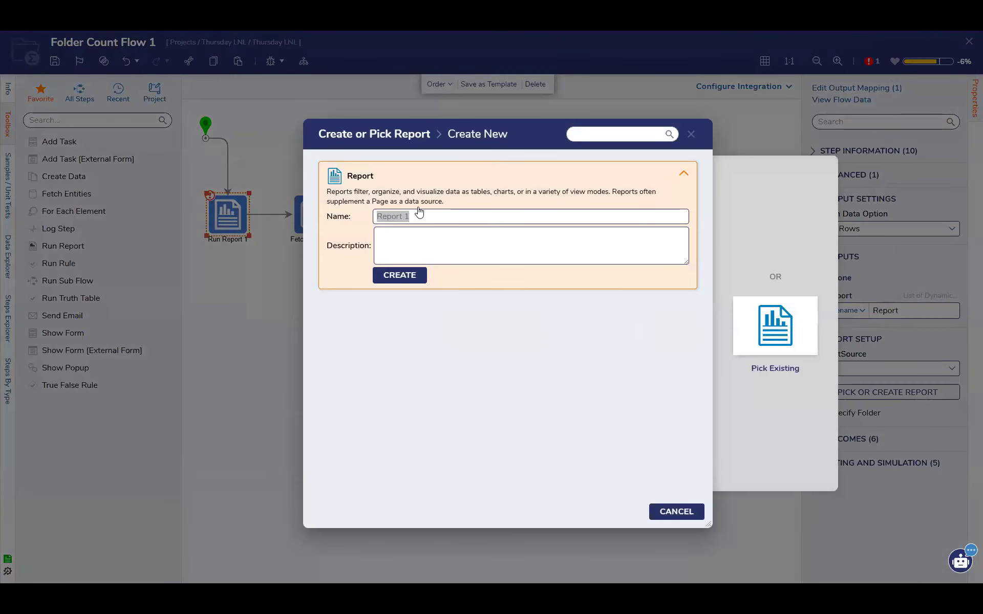
text(Assignments Report)
key(Return)
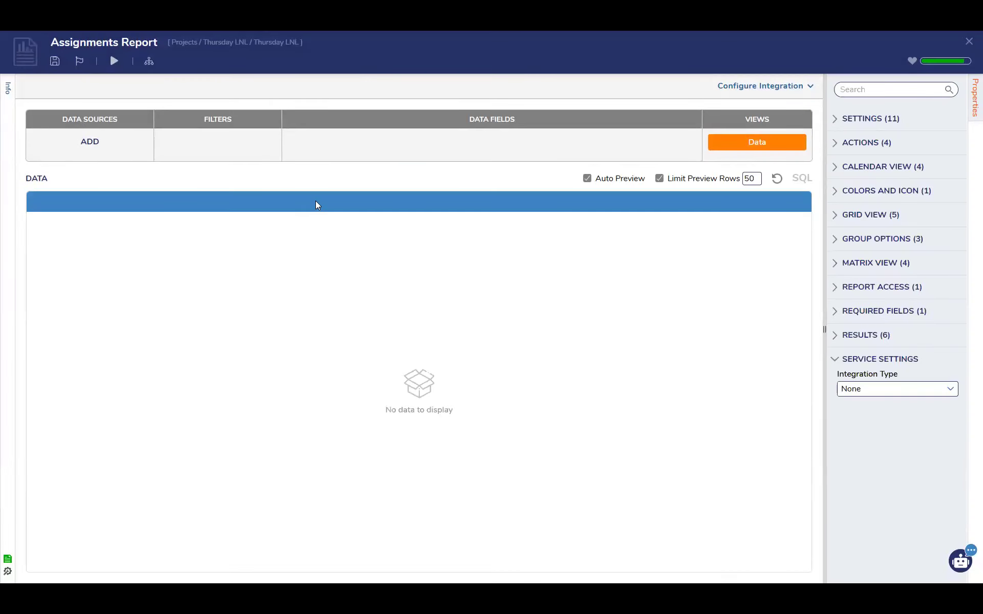
Search the data sources for "assign" and add Assignment Data Source to the report
click(99, 163)
text(assign)
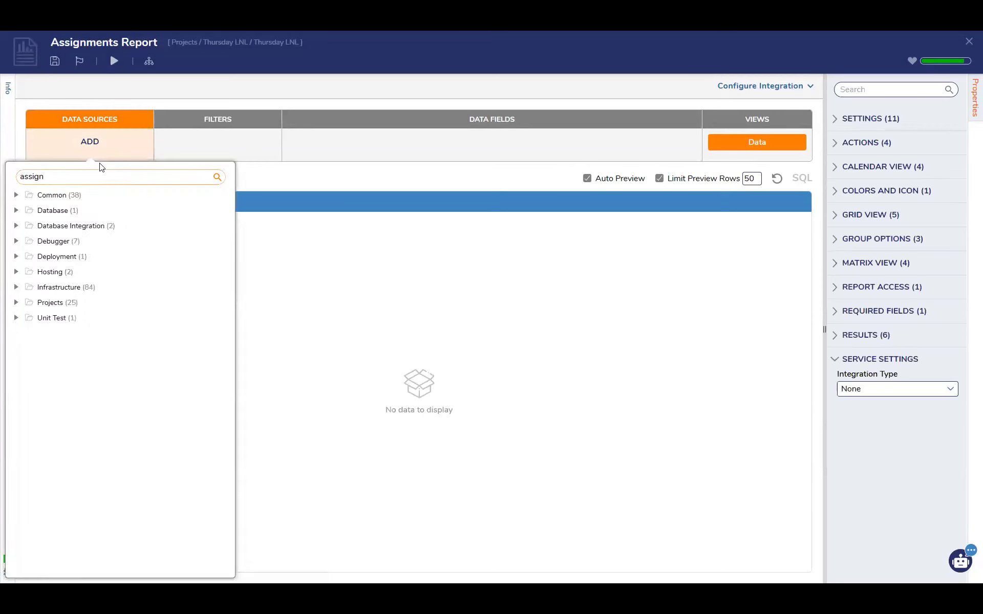
click(96, 196)
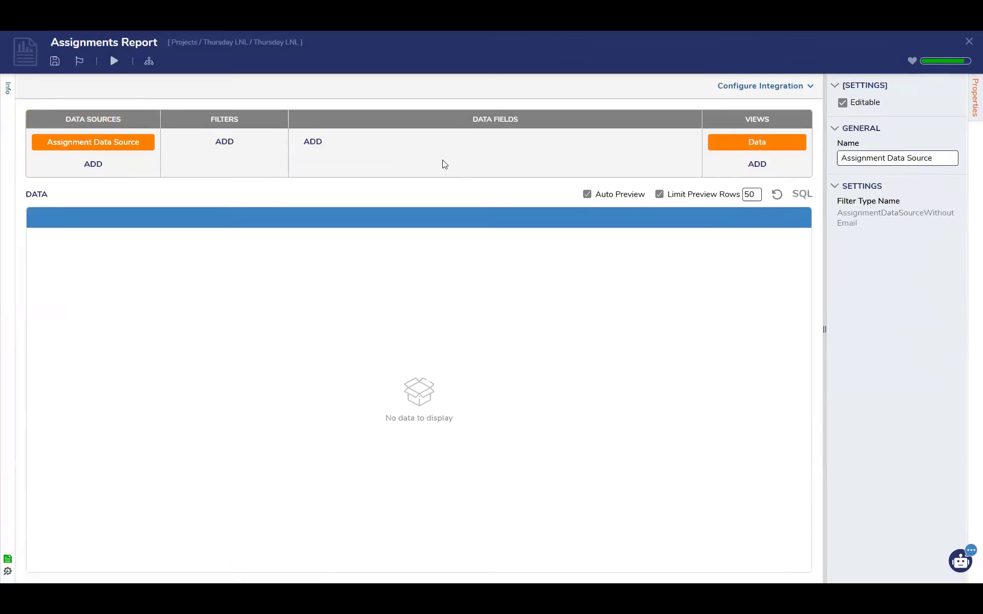
Add Entity Name as a data field of the Assignments Report, save the report without notes, and return to the flow
click(311, 141)
scroll(424, 441, down, 1)
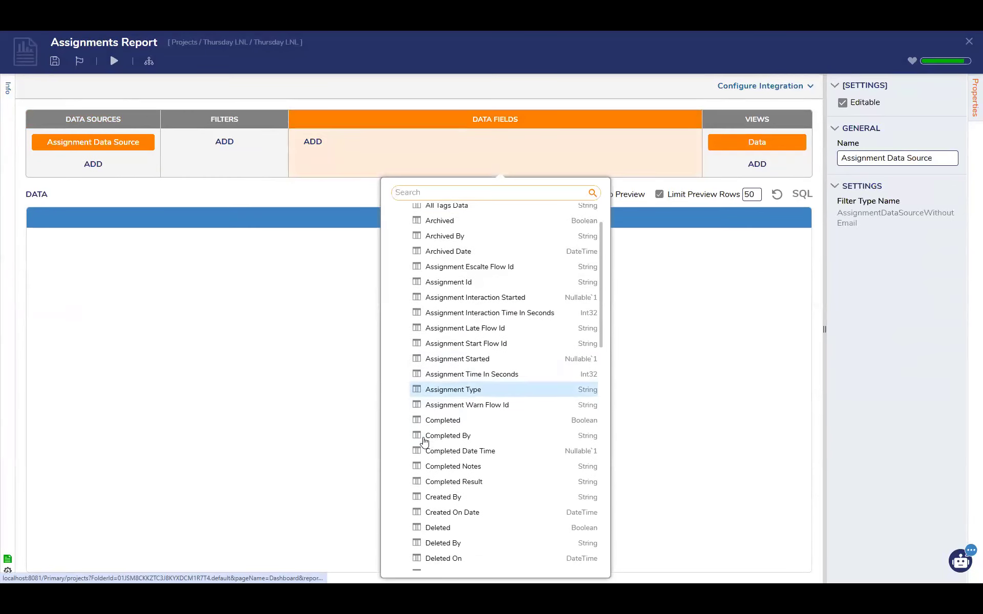
scroll(424, 441, down, 1)
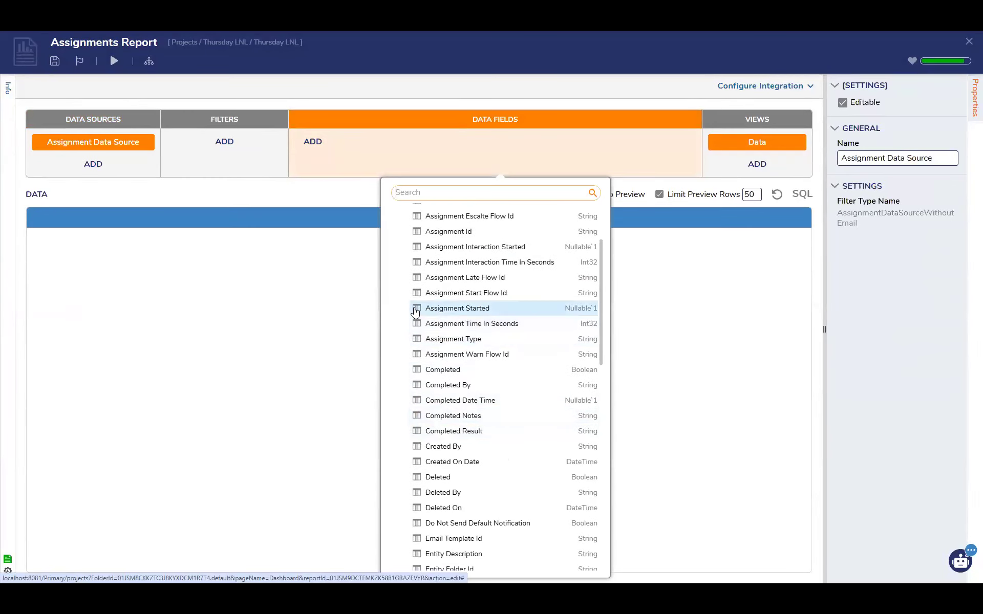
scroll(413, 287, up, 1)
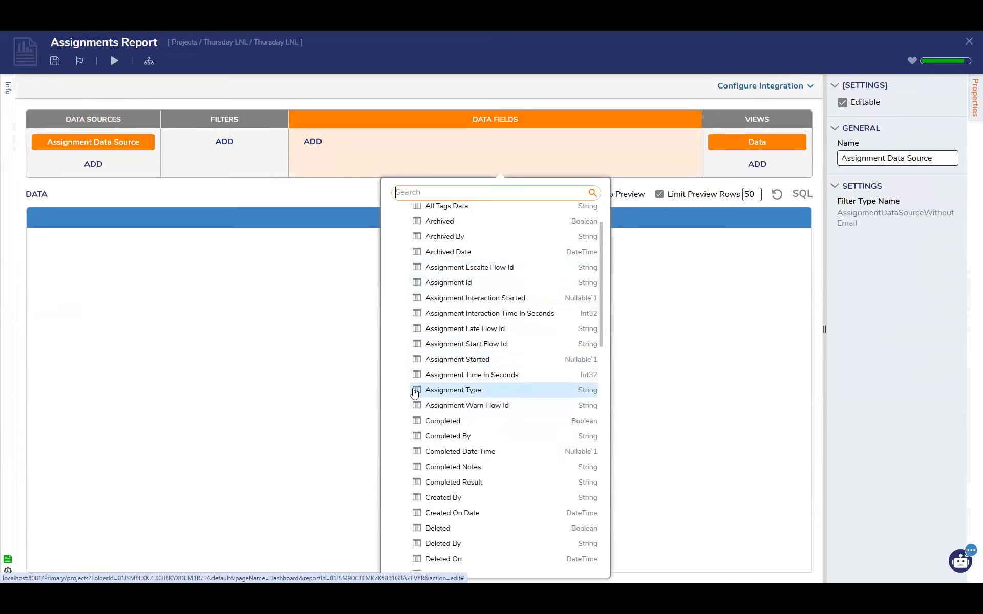
scroll(414, 393, down, 3)
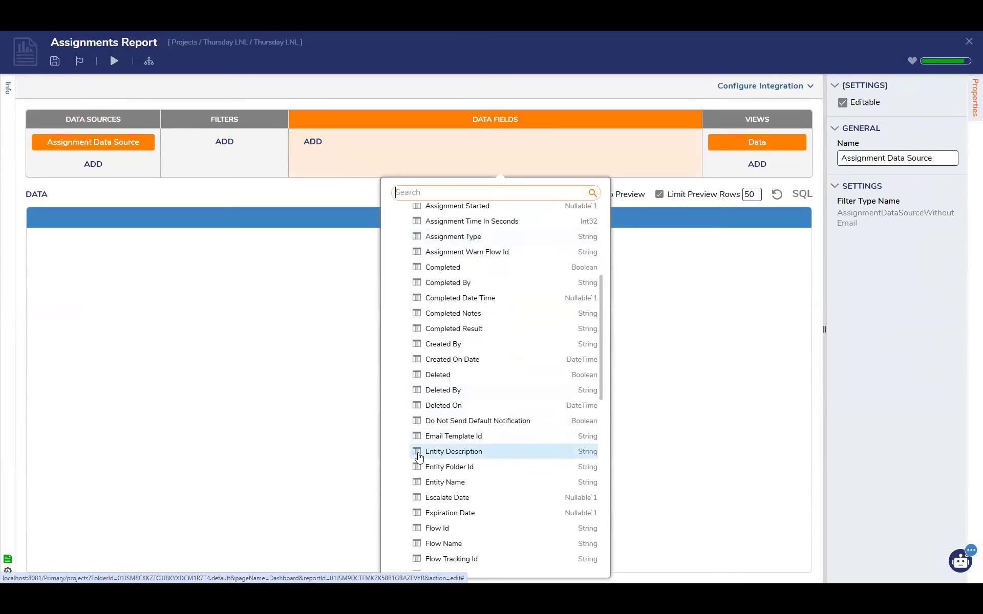
click(418, 482)
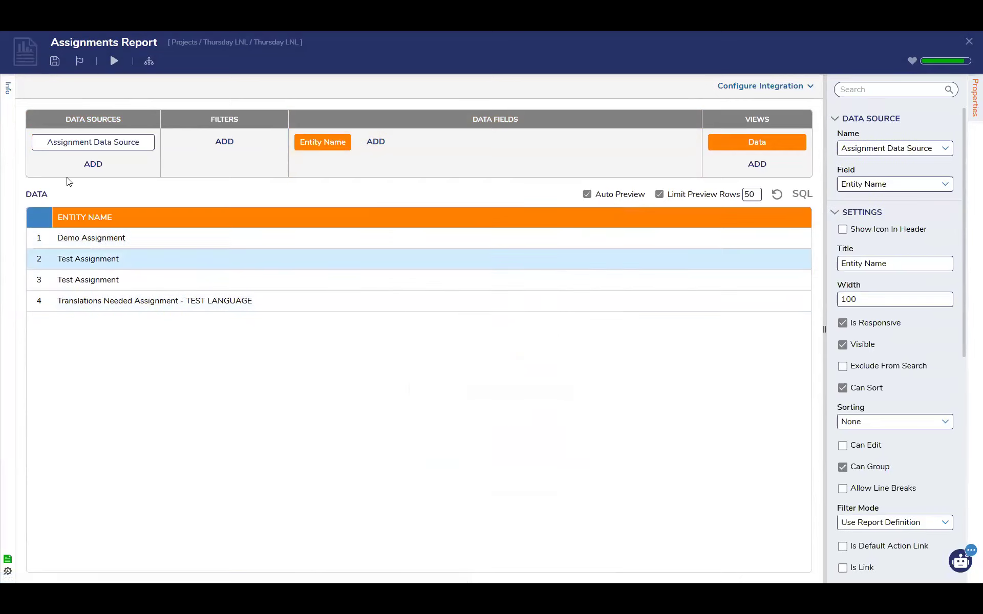
click(55, 61)
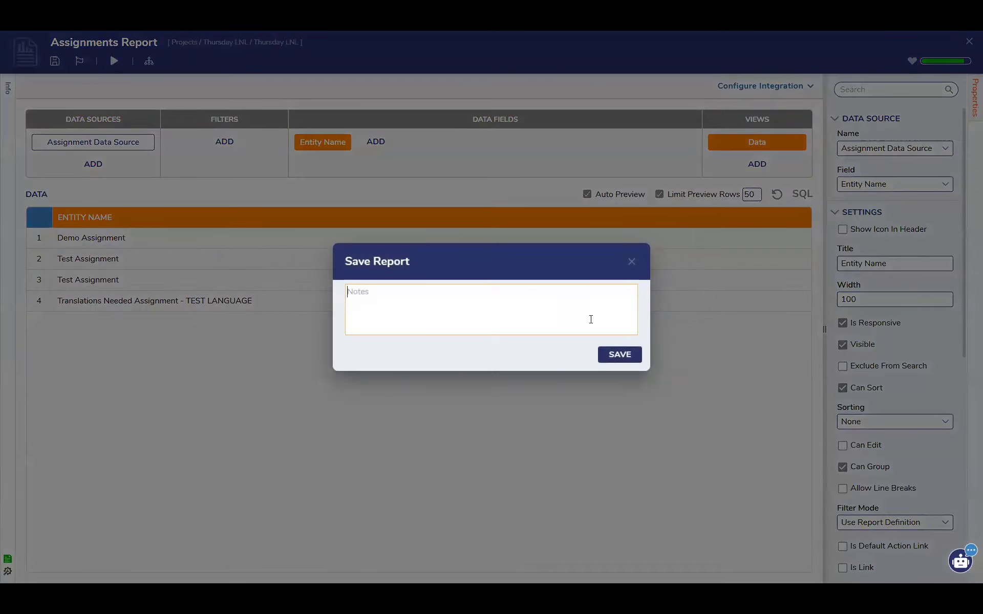
click(620, 356)
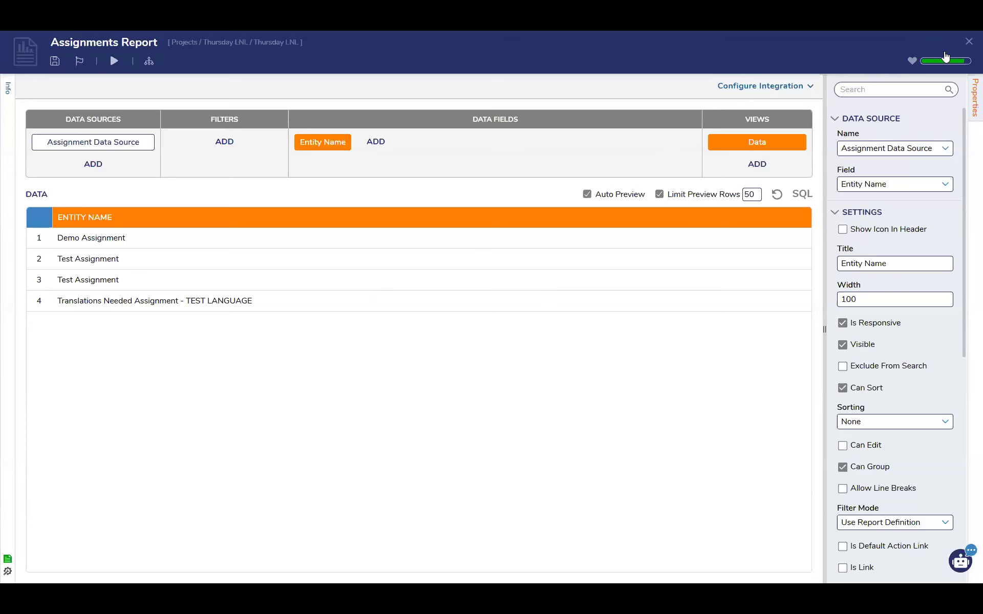
click(968, 41)
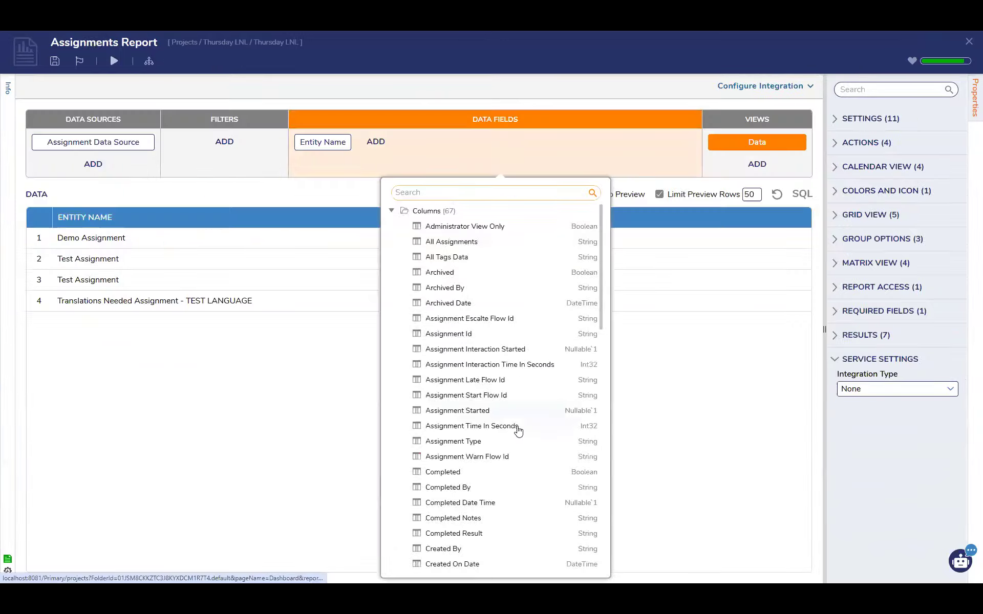
Add State as a second data field of the Assignments Report, save the report, and return to the flow
scroll(518, 430, down, 10)
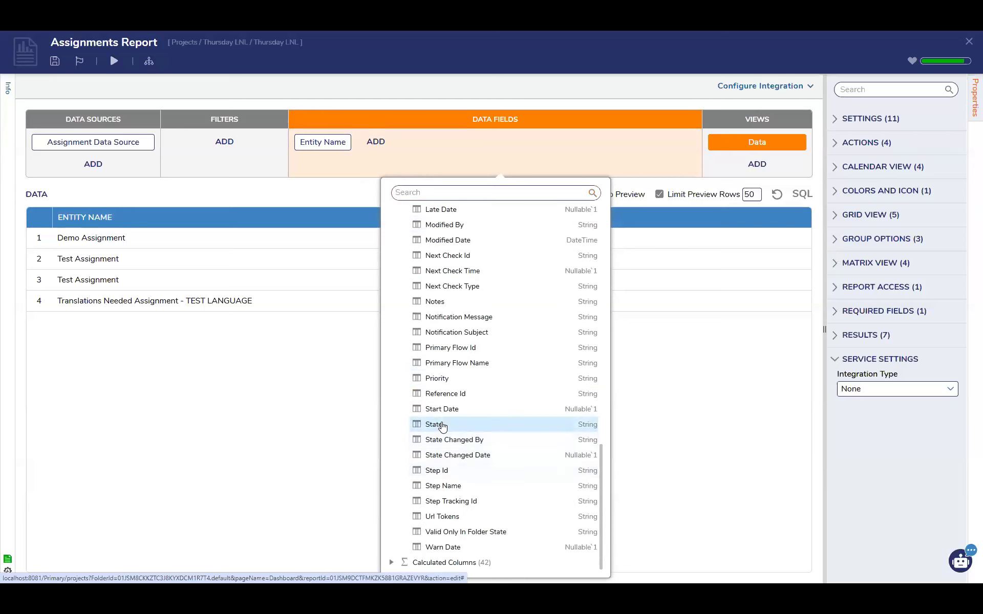
click(438, 426)
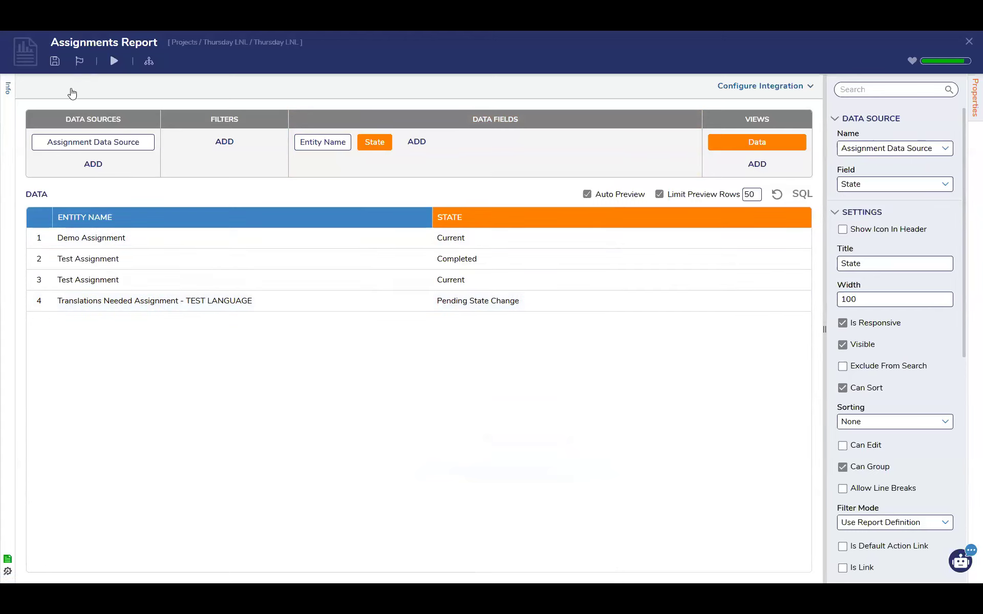
click(55, 60)
click(625, 358)
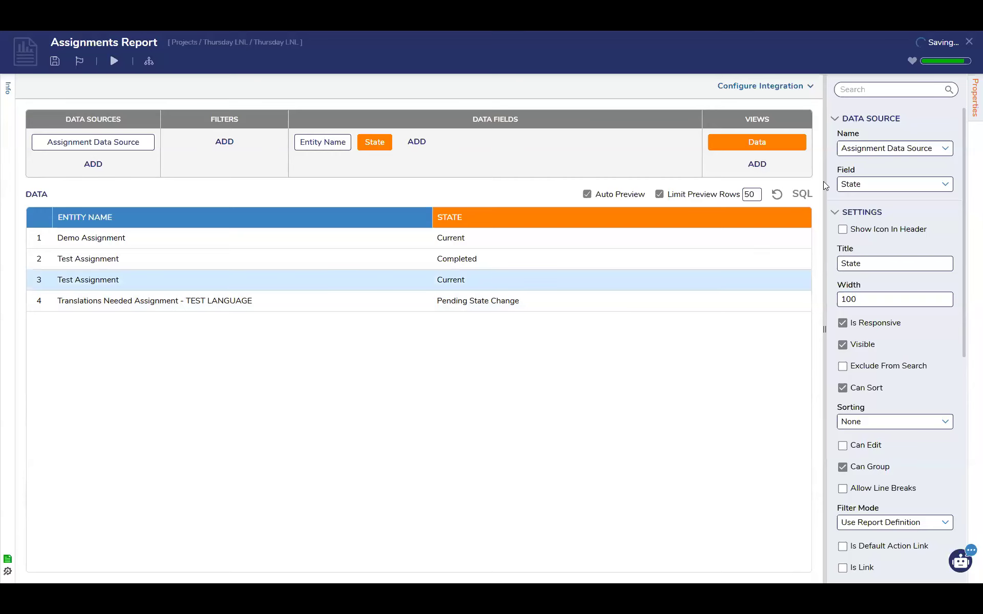
click(969, 41)
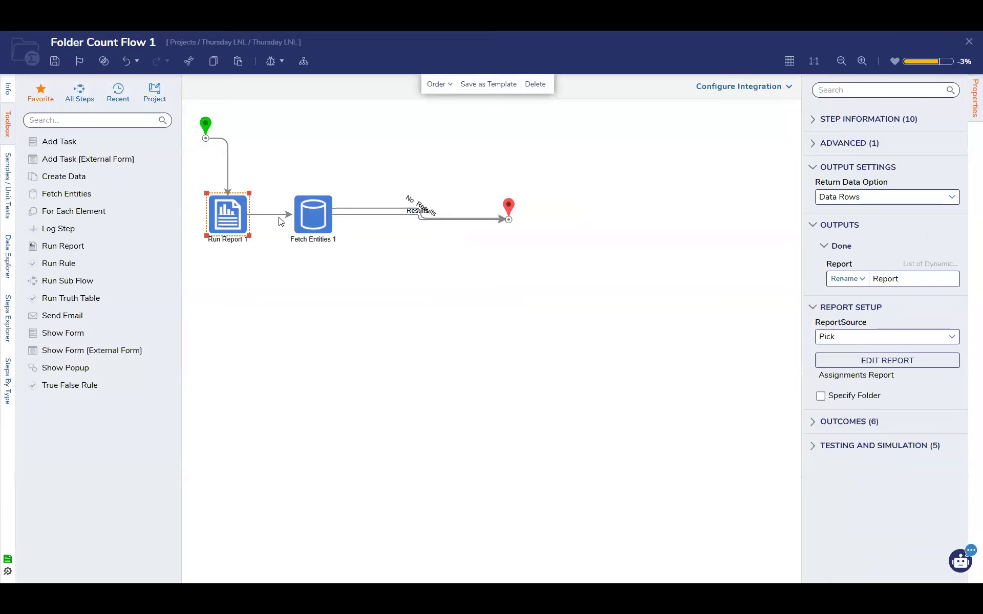
Set the Fetch Entities step's State input to the constant Current and run the flow in the debugger
click(313, 215)
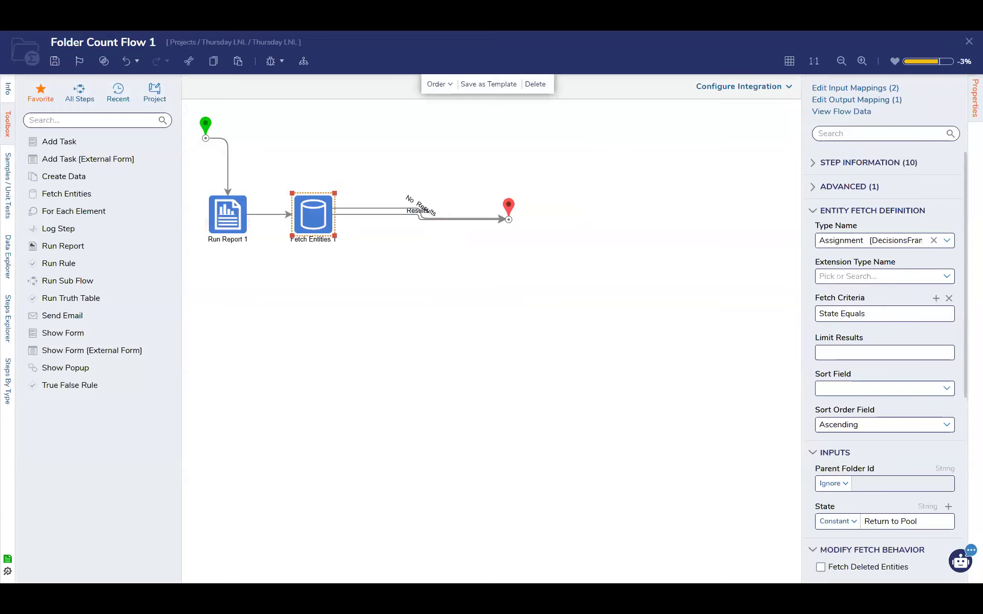
text(Current)
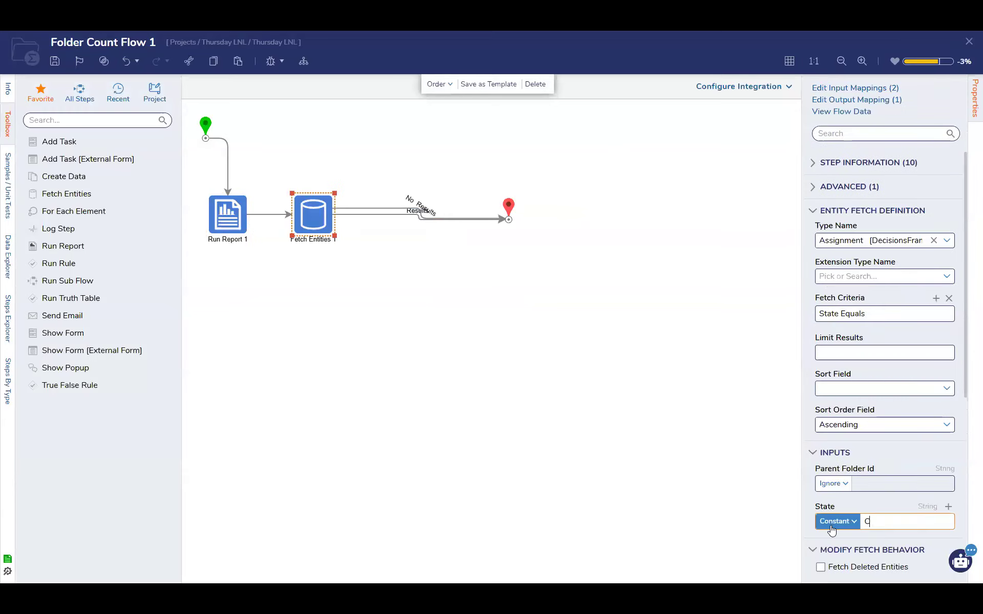
click(649, 465)
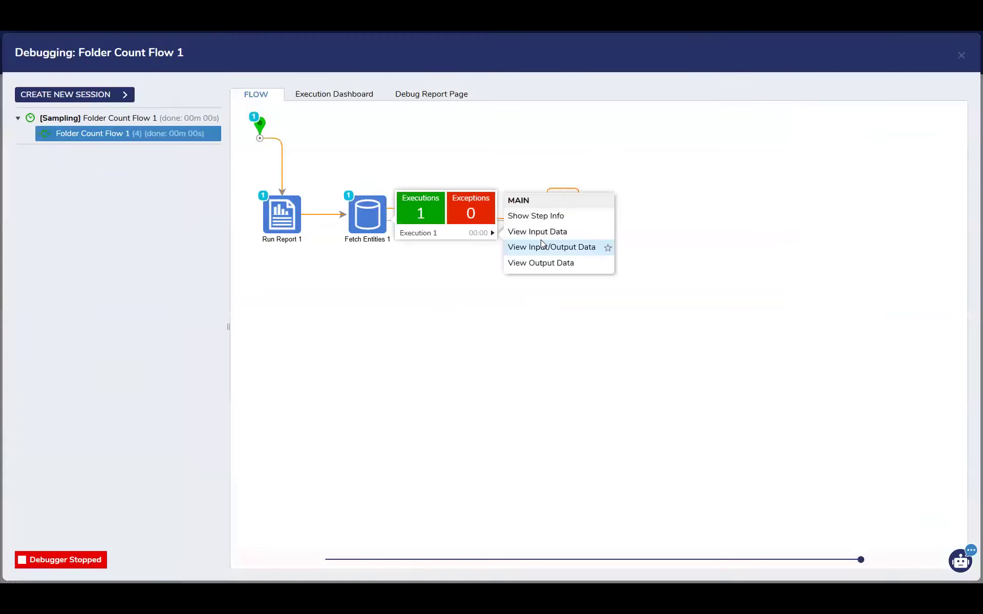
Open the input/output data of the Fetch Entities execution and examine the fetched assignment records
click(542, 244)
scroll(571, 365, down, 15)
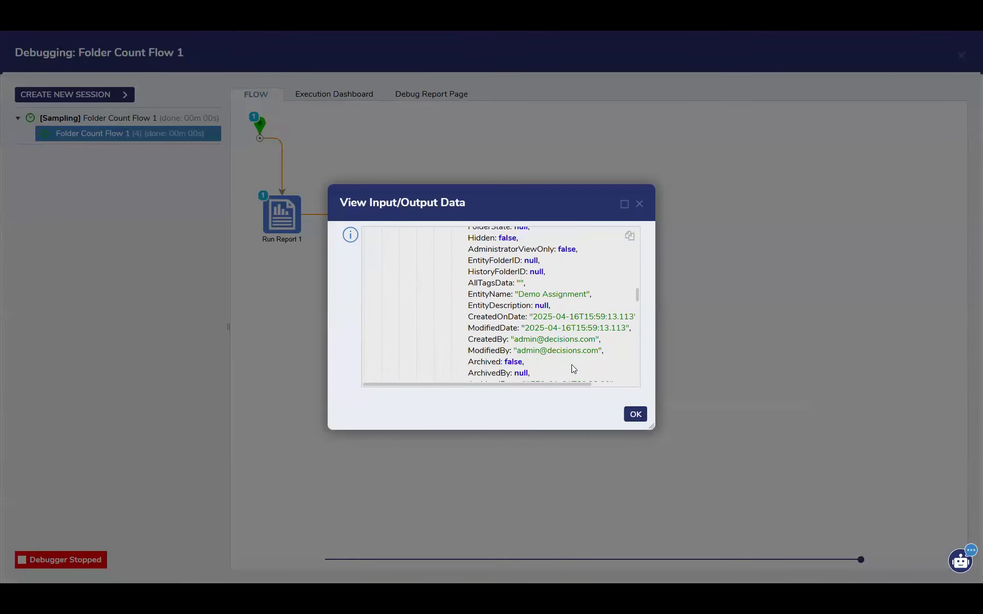
scroll(573, 368, down, 5)
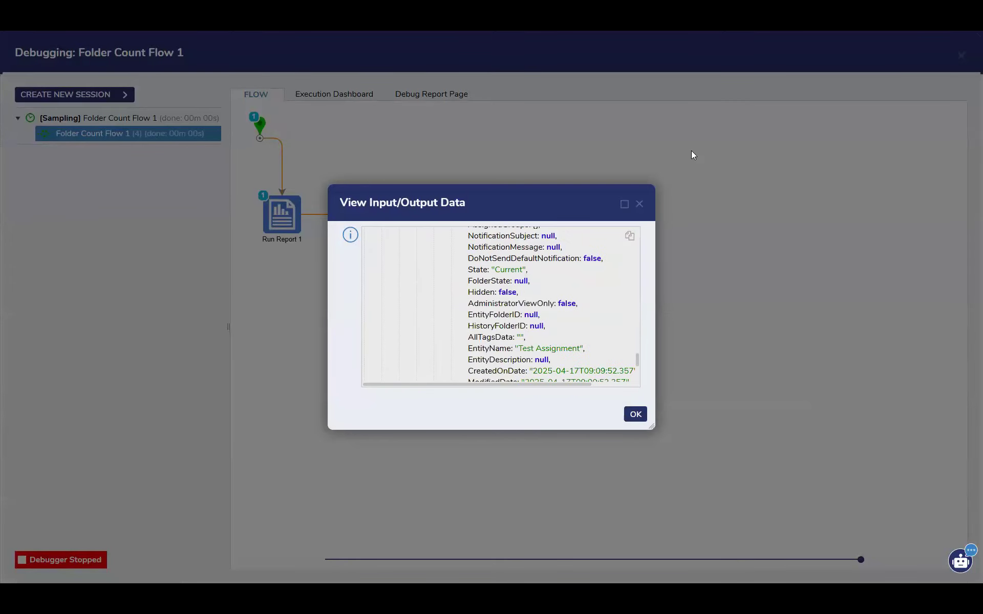
scroll(570, 322, up, 3)
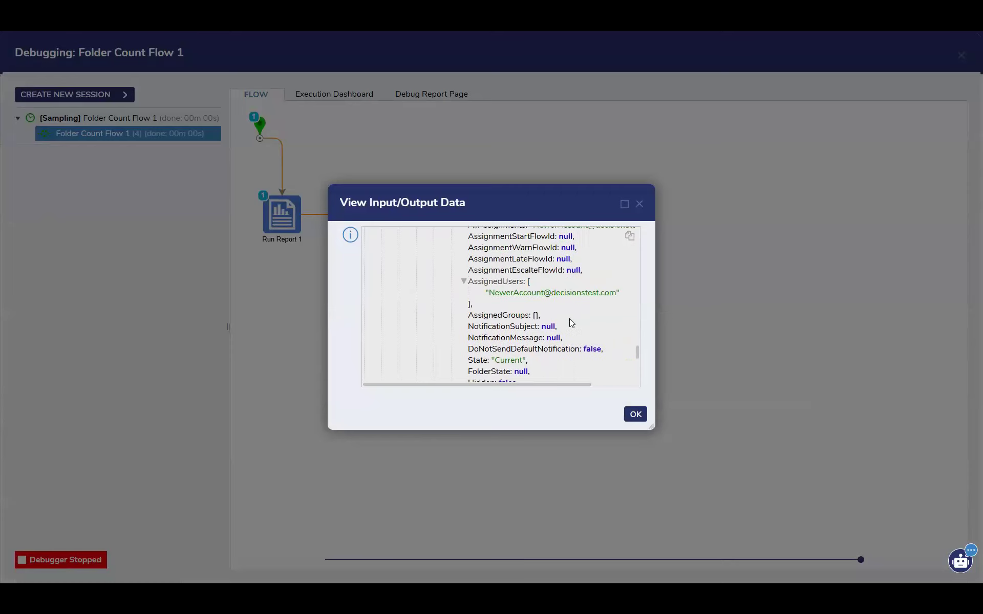
scroll(571, 325, up, 10)
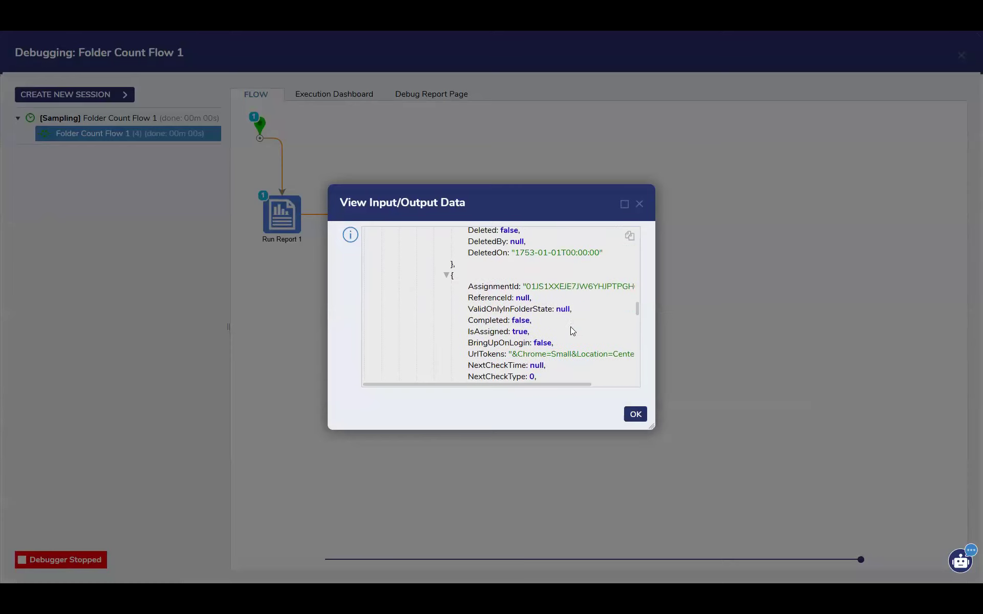
scroll(572, 330, up, 10)
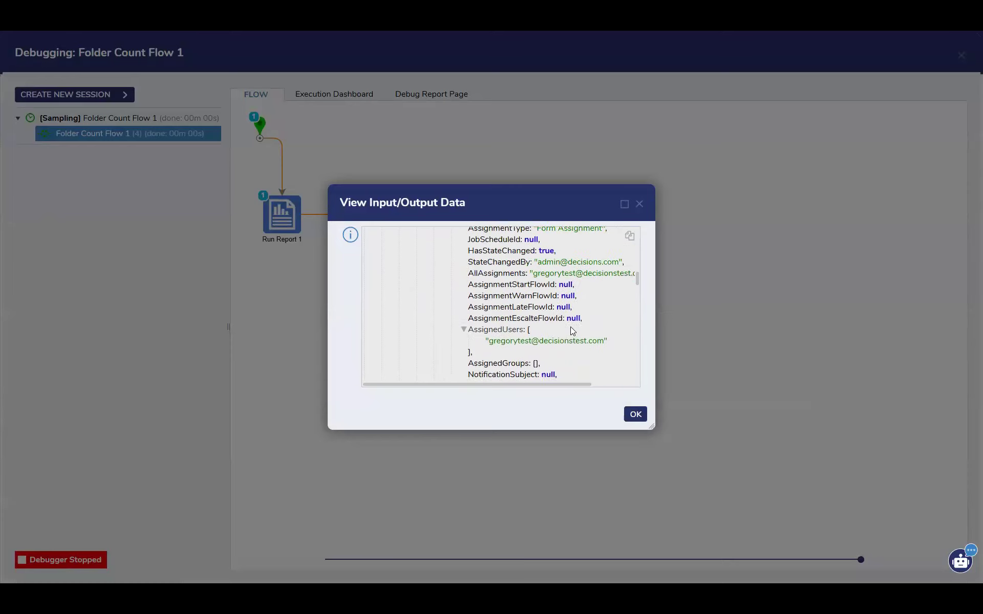
scroll(571, 327, up, 10)
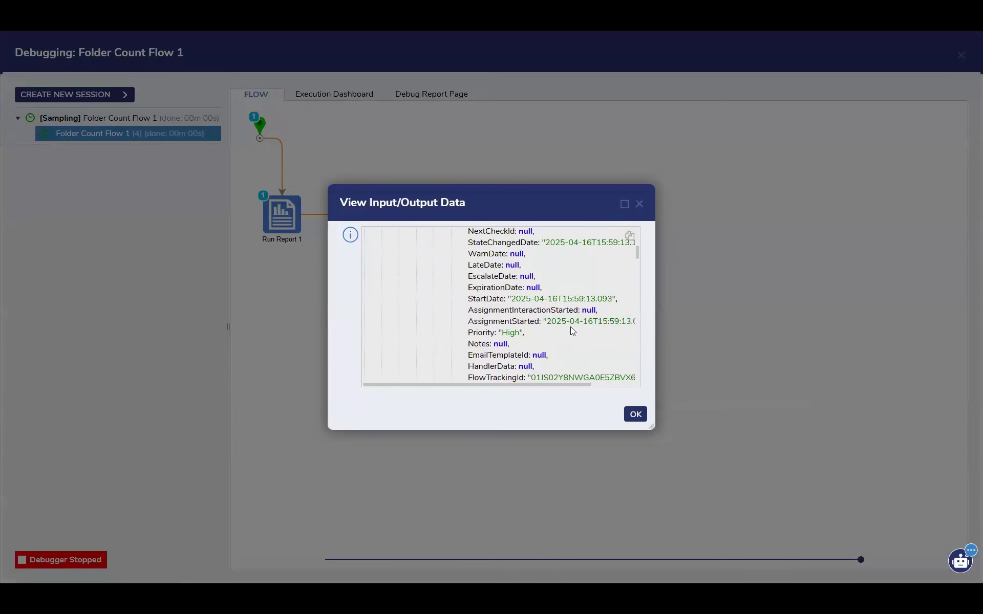
scroll(572, 331, down, 5)
scroll(573, 331, up, 5)
scroll(572, 331, down, 8)
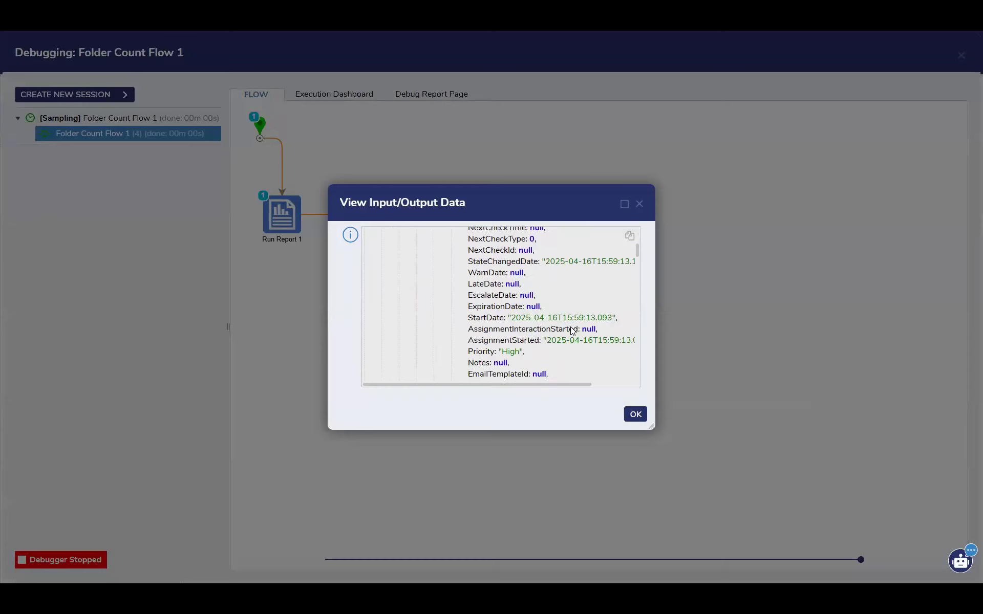
scroll(571, 327, down, 10)
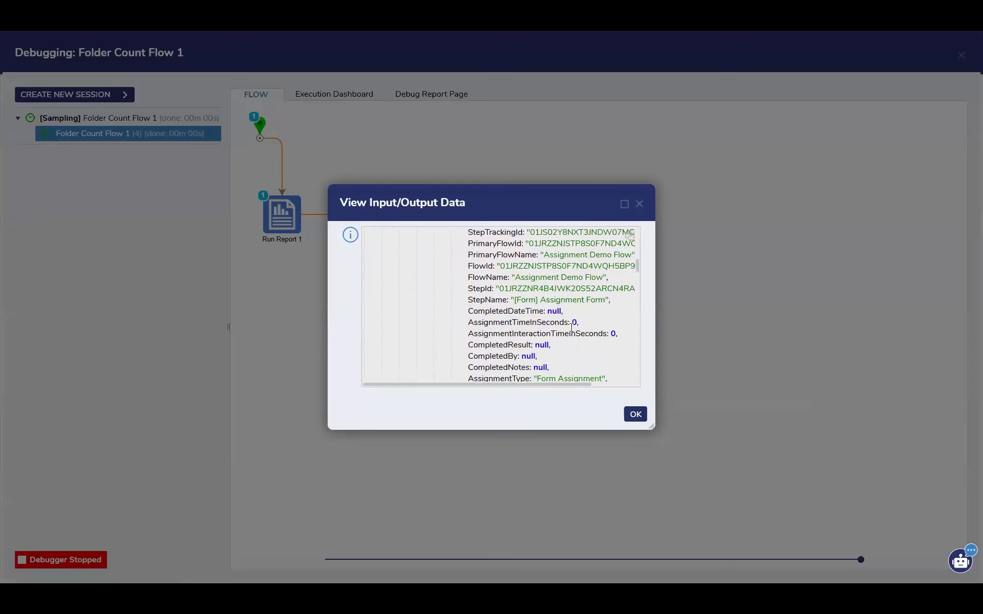
scroll(571, 328, up, 3)
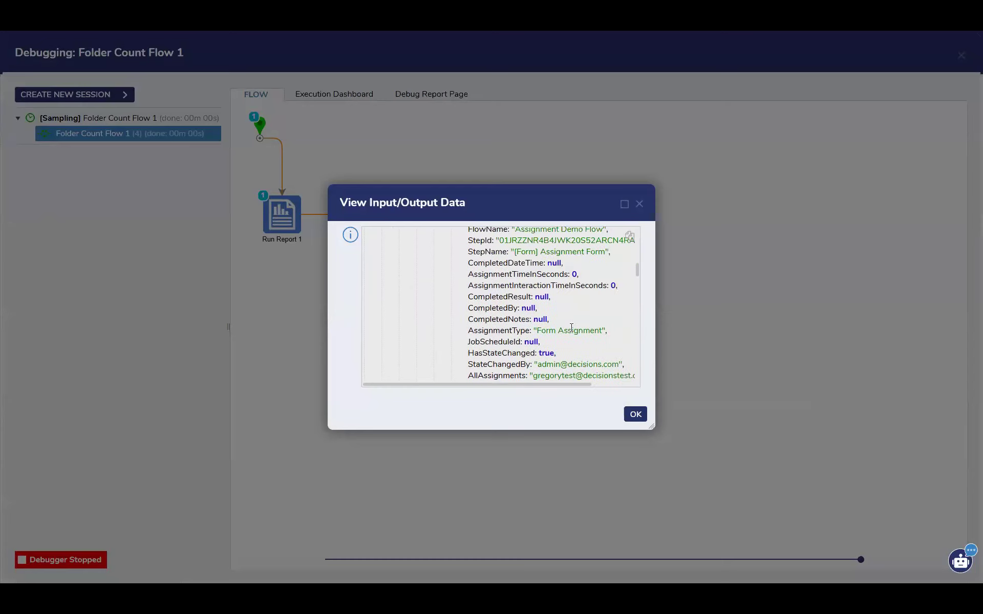
scroll(572, 327, up, 2)
scroll(571, 328, up, 1)
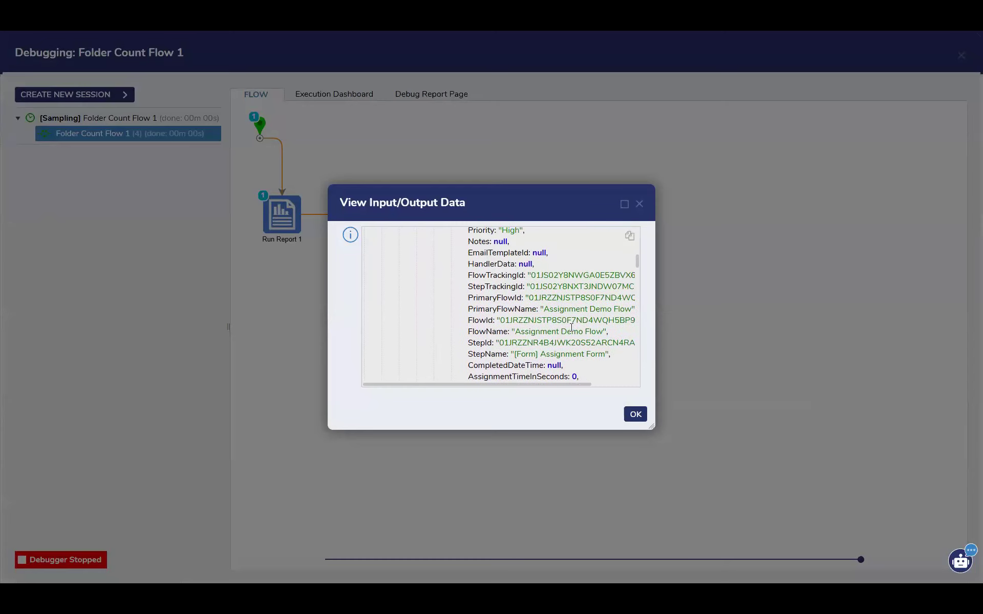
scroll(571, 327, up, 2)
scroll(573, 331, up, 1)
scroll(573, 332, up, 2)
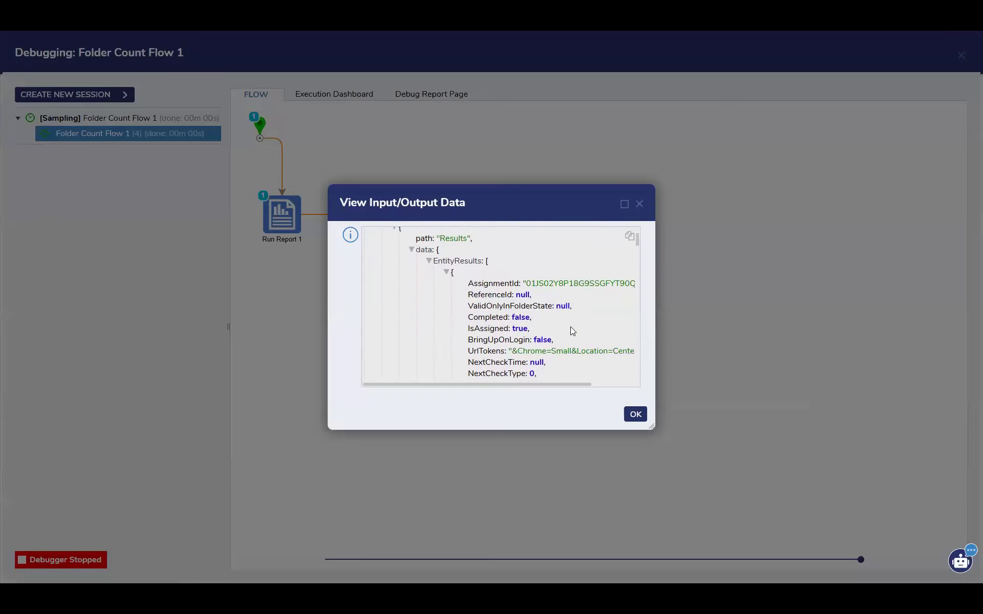
Check the State and Entity Name of each fetched assignment, collapsing the assigned users lists, and close the data view
scroll(573, 331, down, 4)
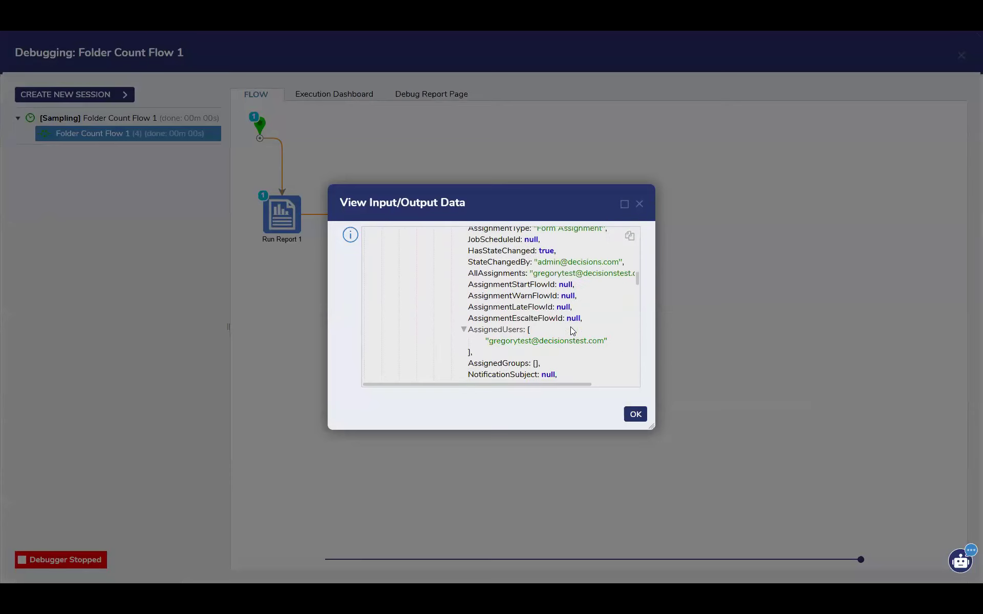
scroll(573, 331, down, 2)
scroll(573, 331, down, 2)
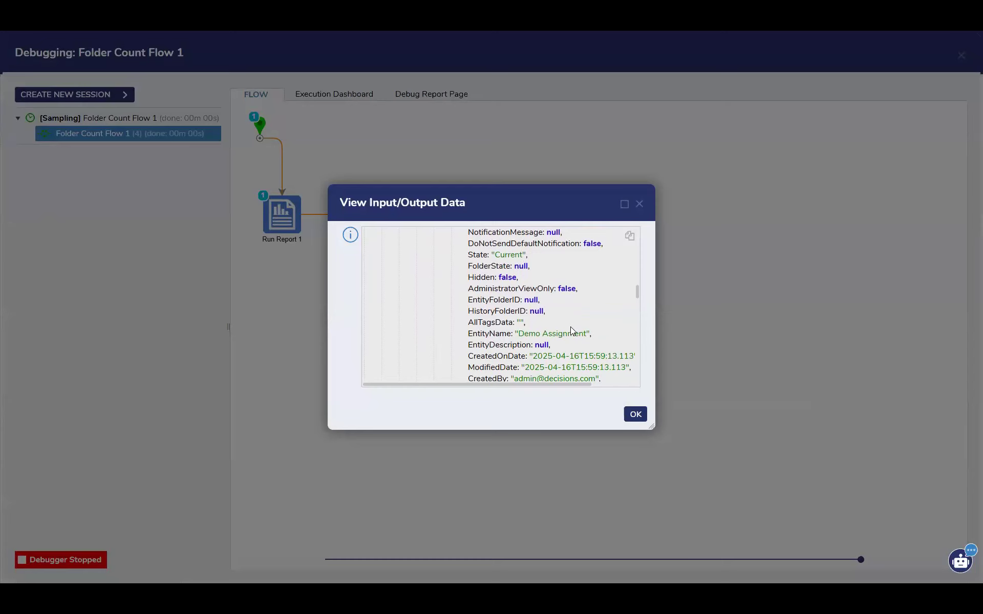
scroll(571, 330, up, 2)
scroll(570, 329, down, 1)
scroll(542, 320, up, 1)
click(463, 278)
scroll(565, 316, down, 5)
scroll(543, 347, down, 8)
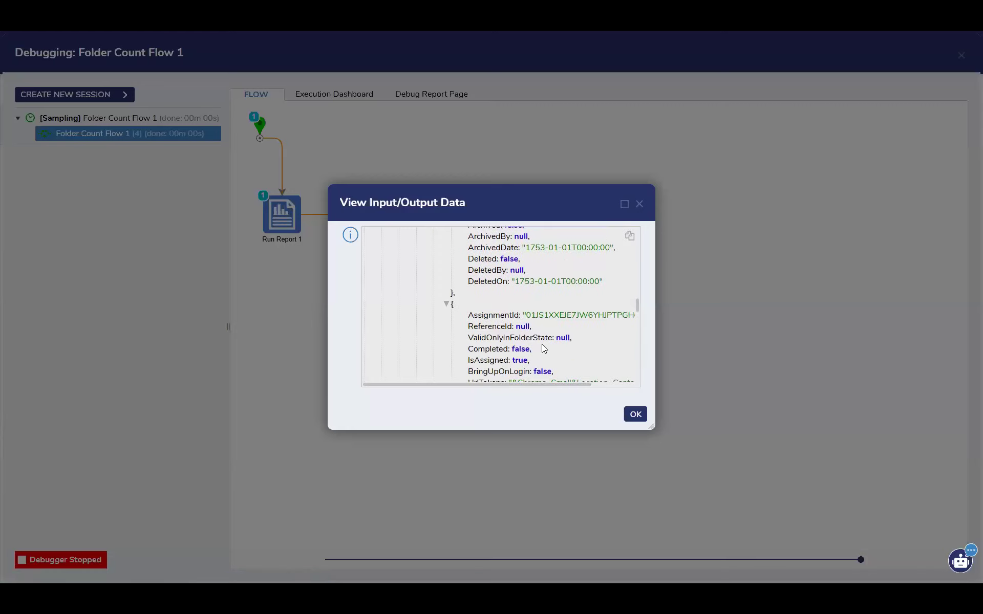
scroll(543, 348, down, 10)
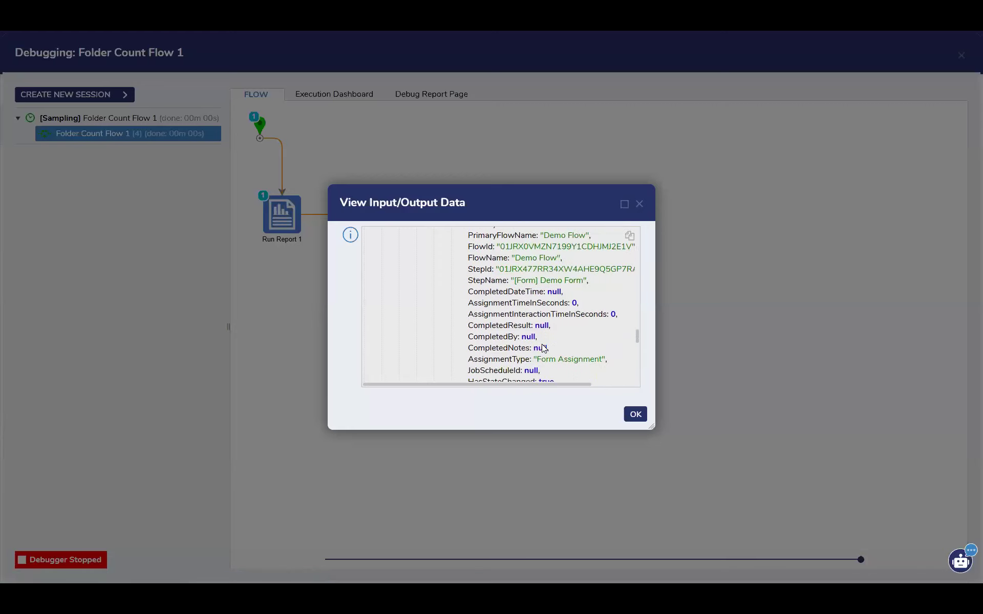
scroll(543, 348, down, 10)
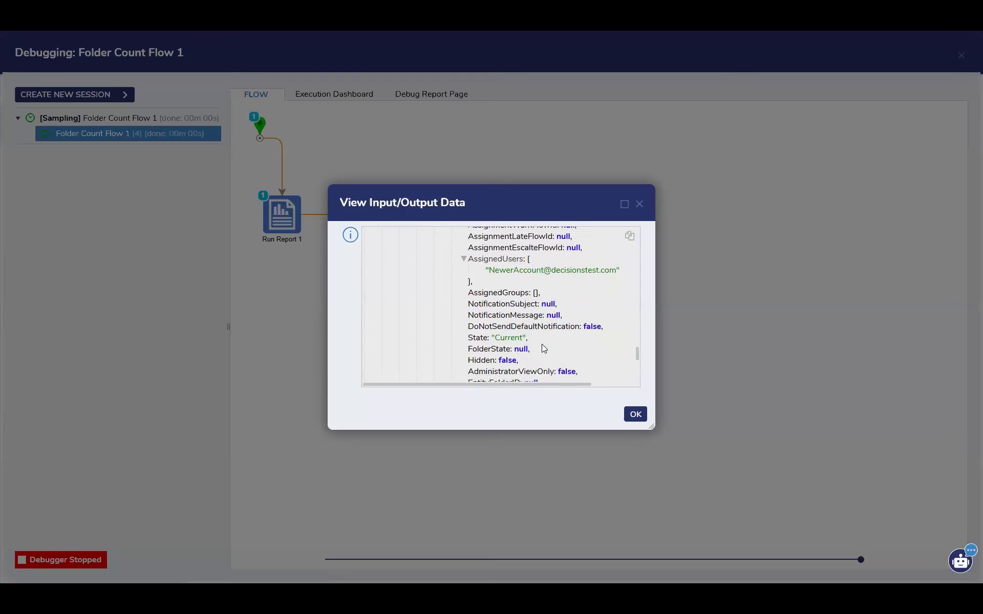
scroll(542, 344, down, 2)
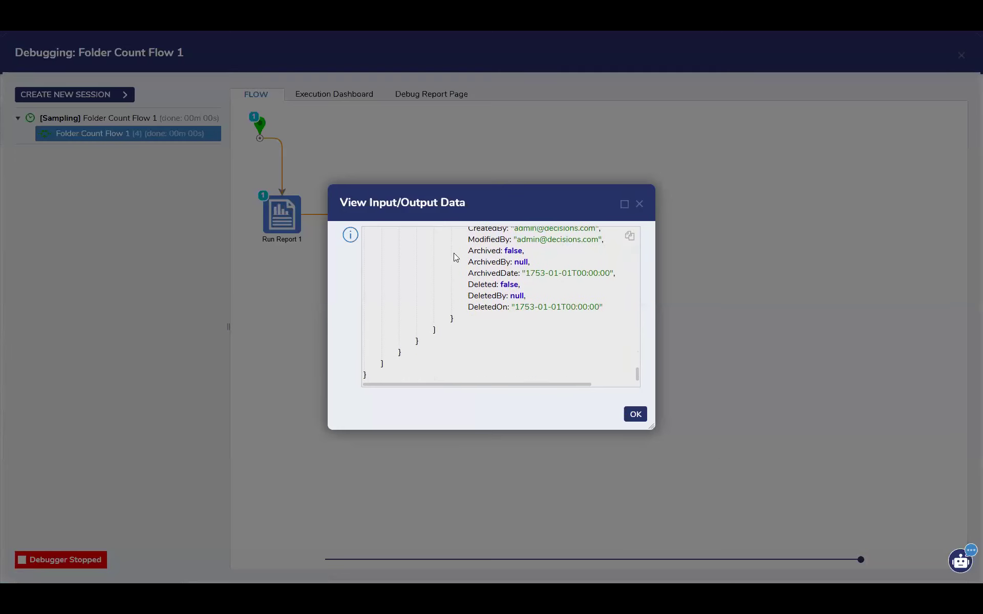
scroll(457, 256, up, 8)
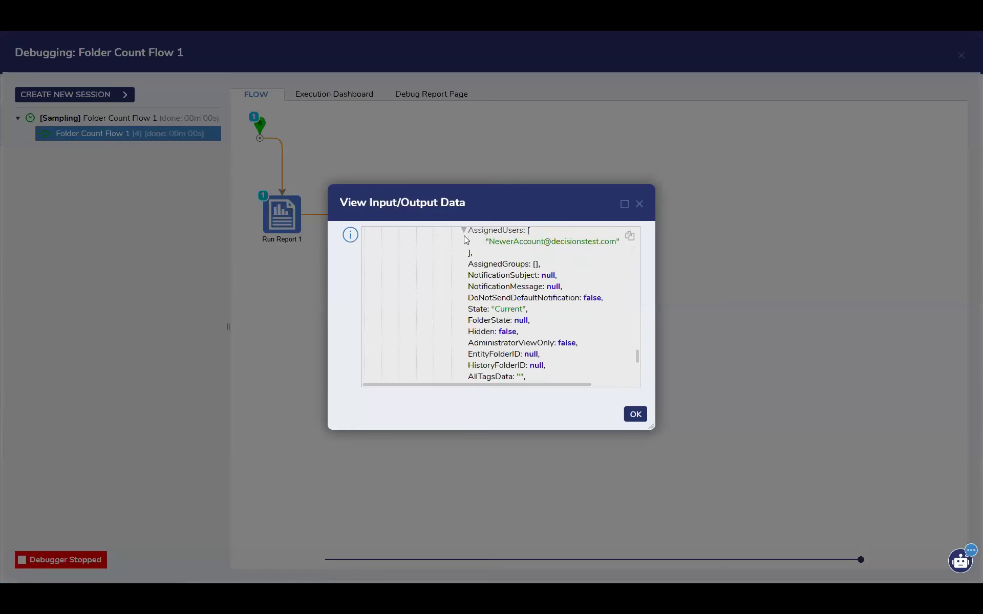
click(463, 230)
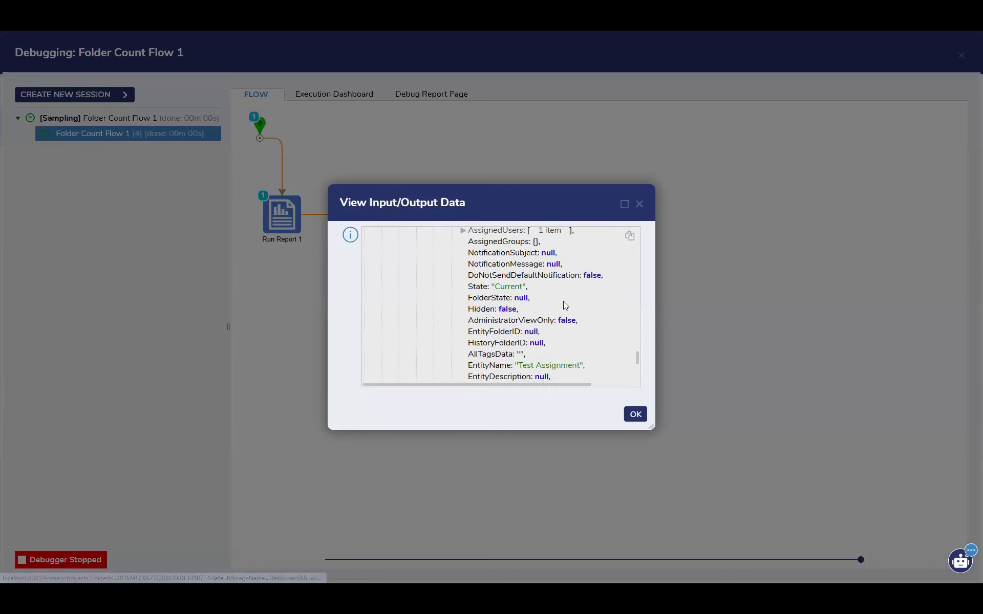
click(636, 419)
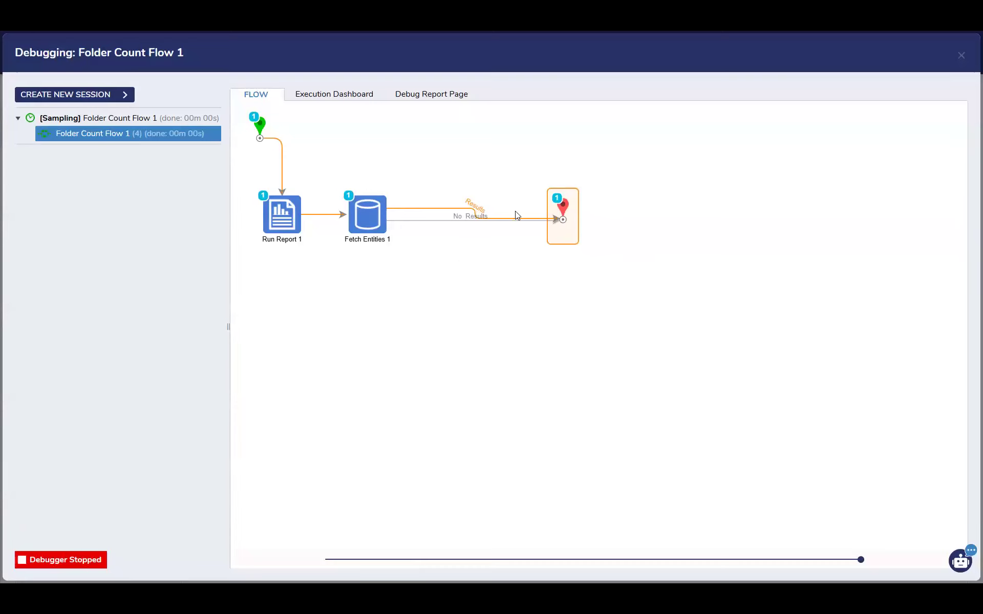
Exit the debugger and review the definition of the Fetch Entities step's State Equals criterion without changing it
click(961, 55)
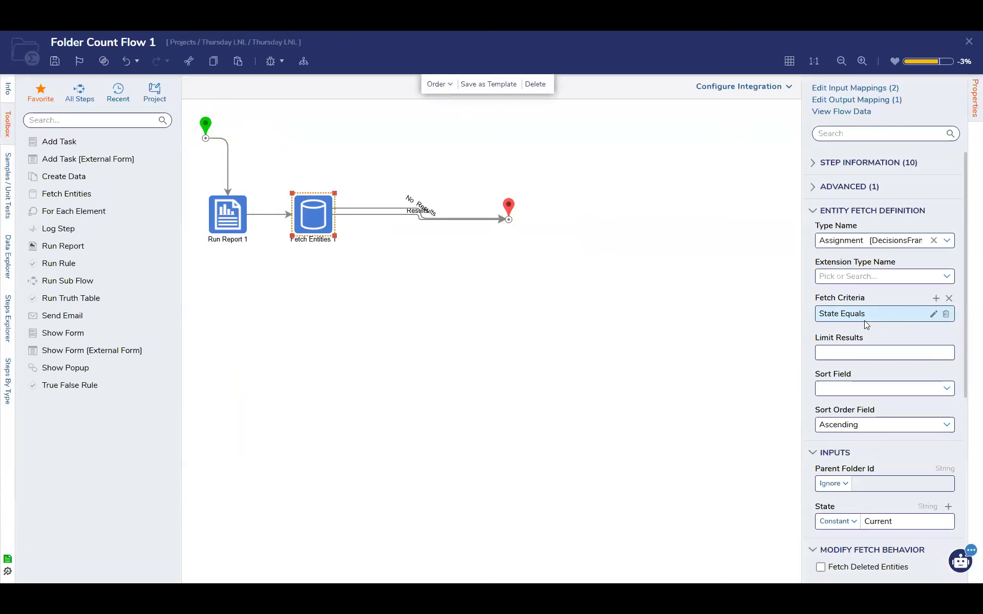
click(933, 313)
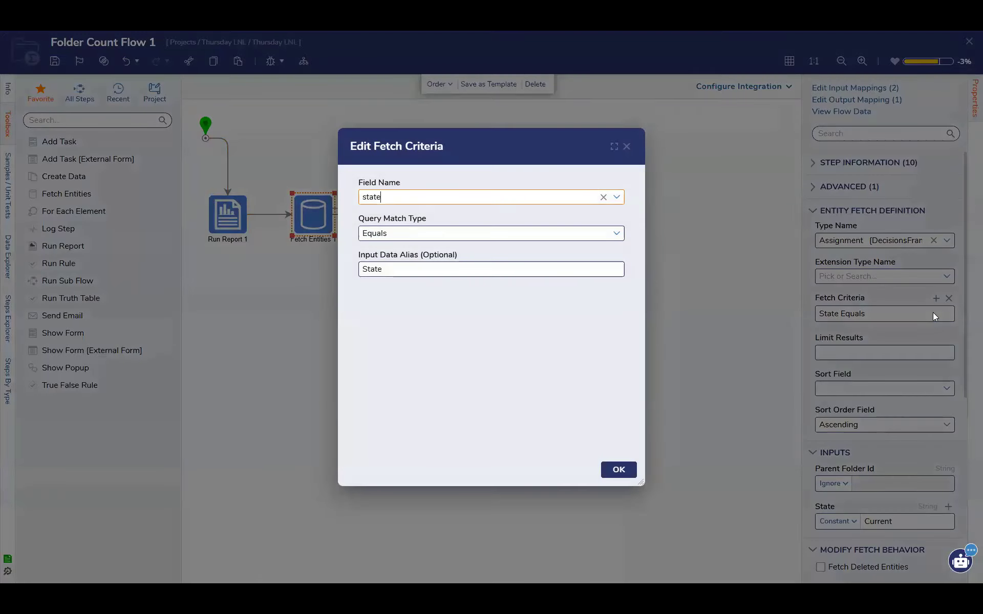
click(626, 152)
Examine the Fetch Entities step's inputs, fetch behavior, outputs and security settings
scroll(880, 384, down, 3)
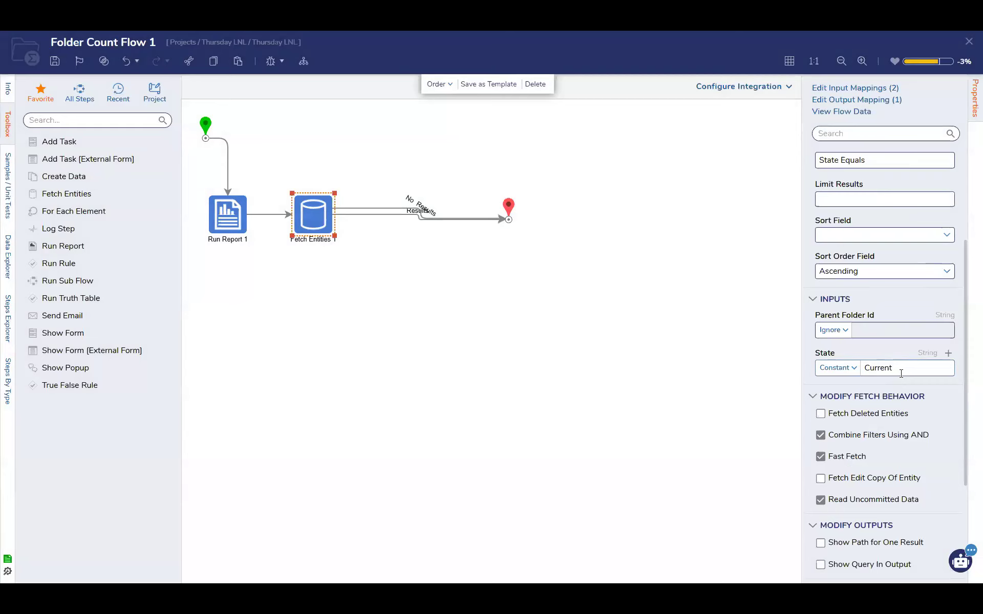
scroll(901, 373, down, 3)
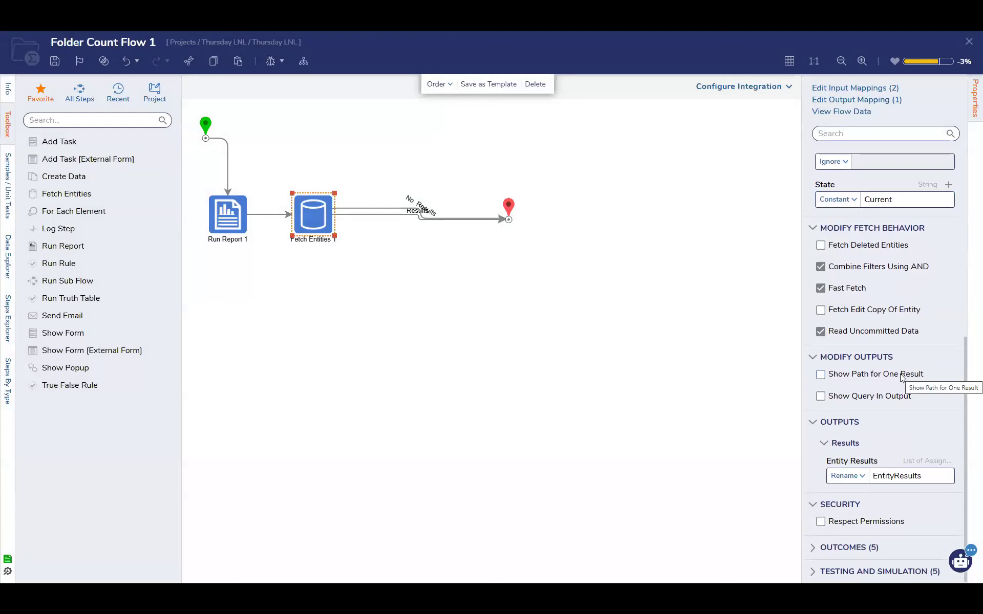
scroll(901, 377, up, 2)
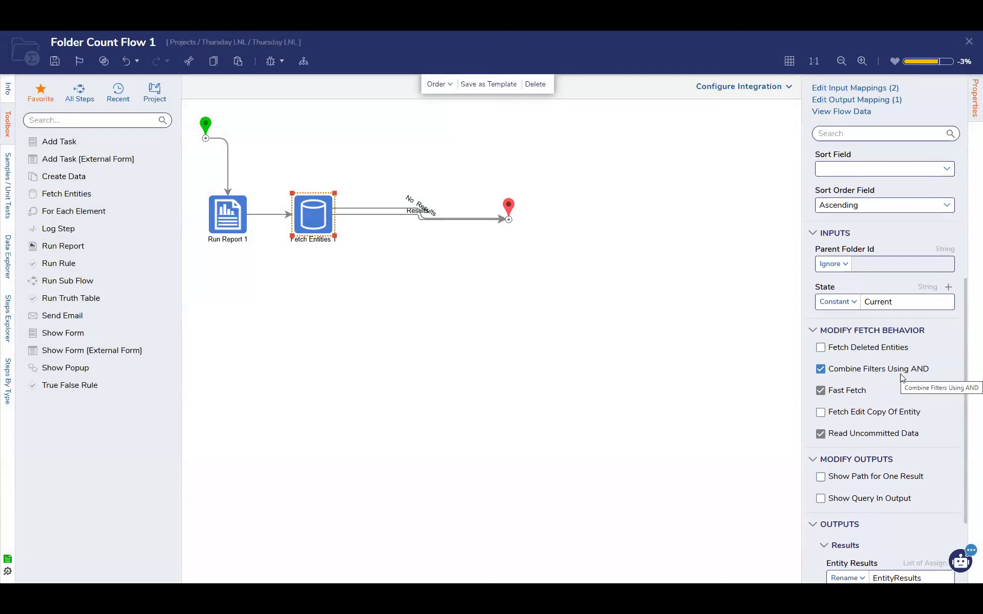
scroll(904, 384, down, 2)
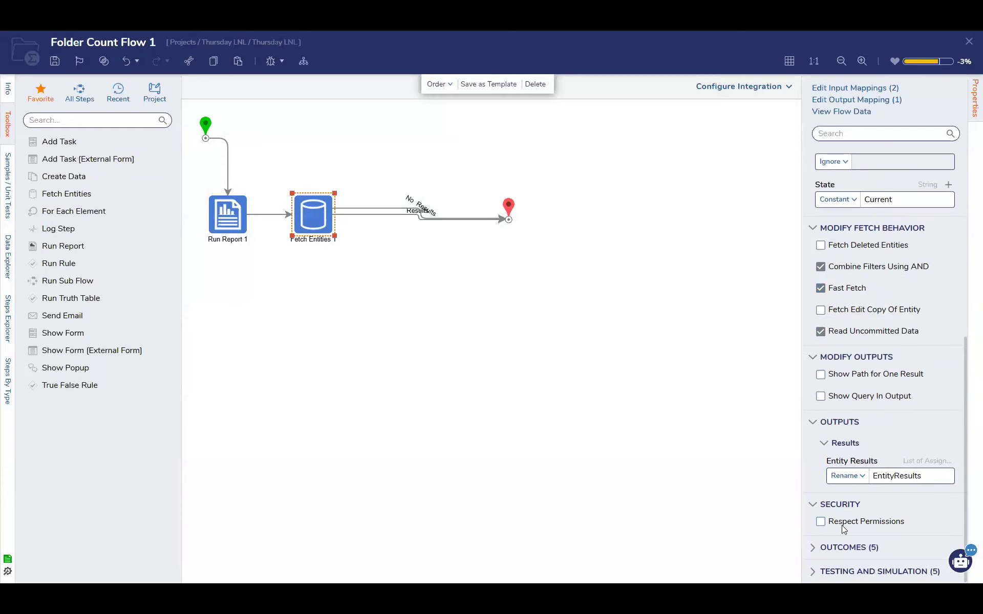
scroll(820, 521, up, 2)
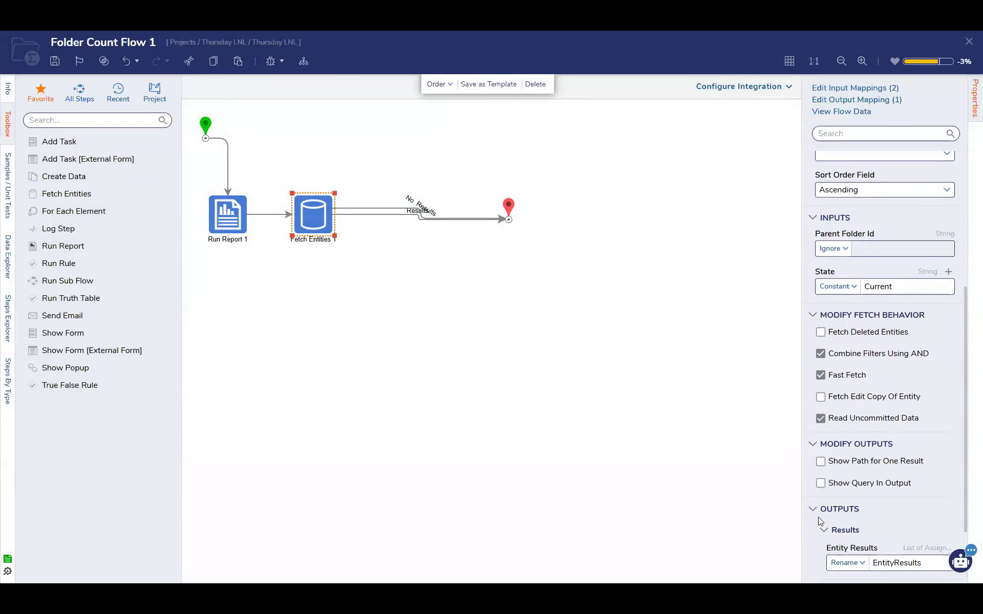
scroll(847, 301, up, 1)
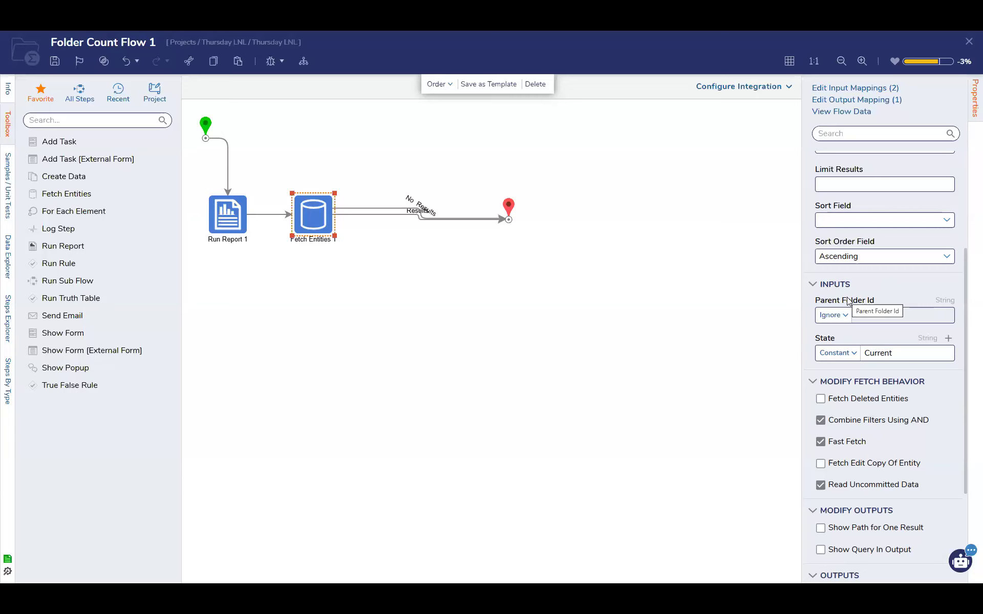
scroll(847, 301, down, 1)
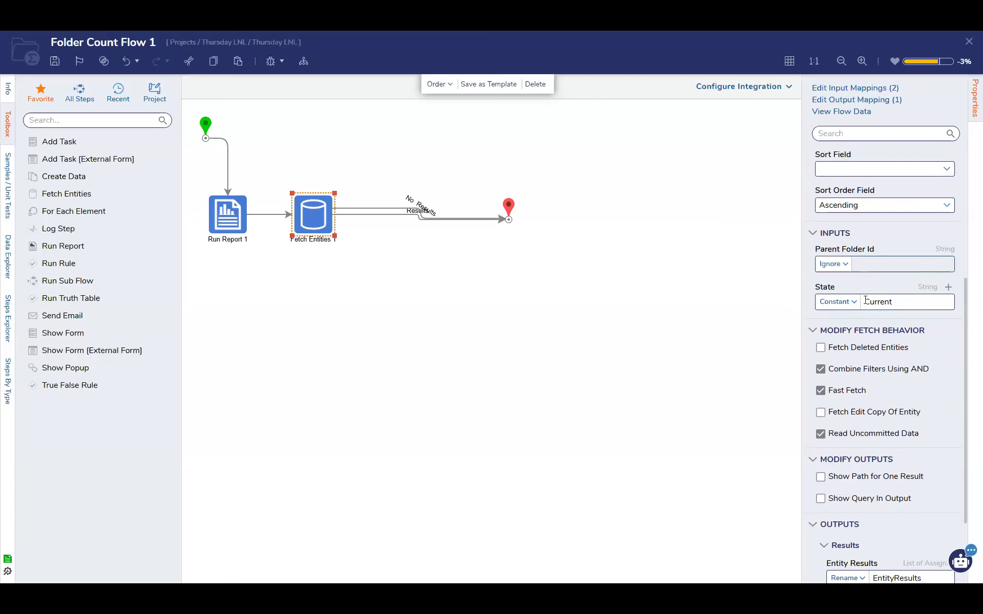
scroll(829, 307, down, 2)
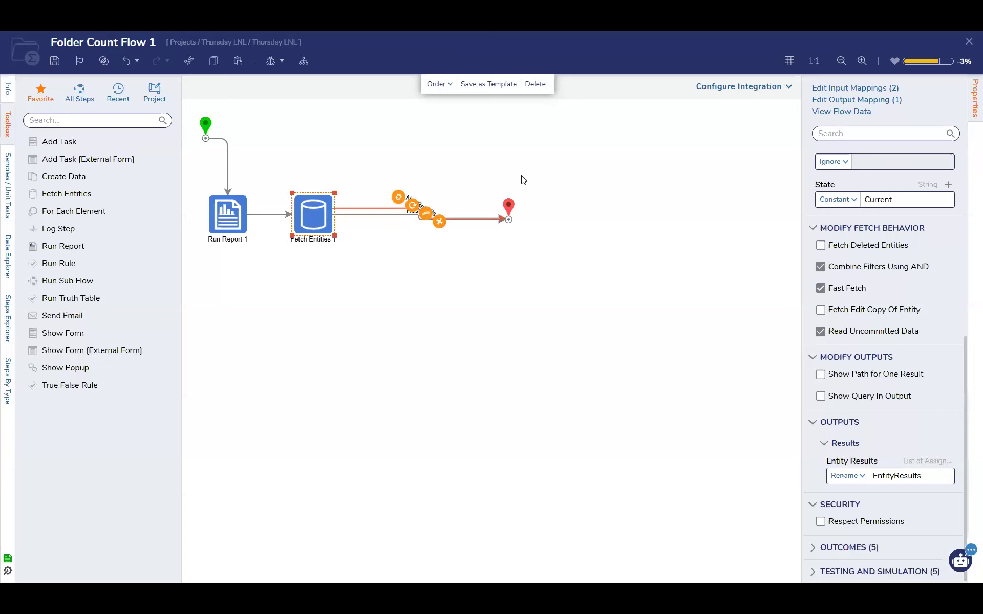
Compare the Run Report and Fetch Entities steps, review the assignment states in the Assignments Report, and return to the flow
click(223, 228)
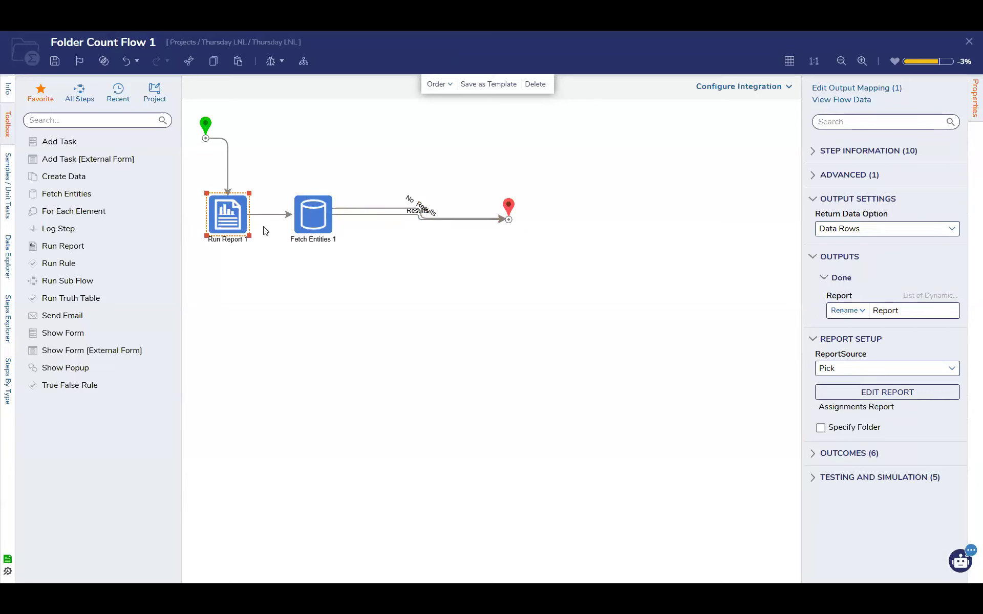
click(303, 212)
click(228, 214)
click(302, 213)
click(230, 223)
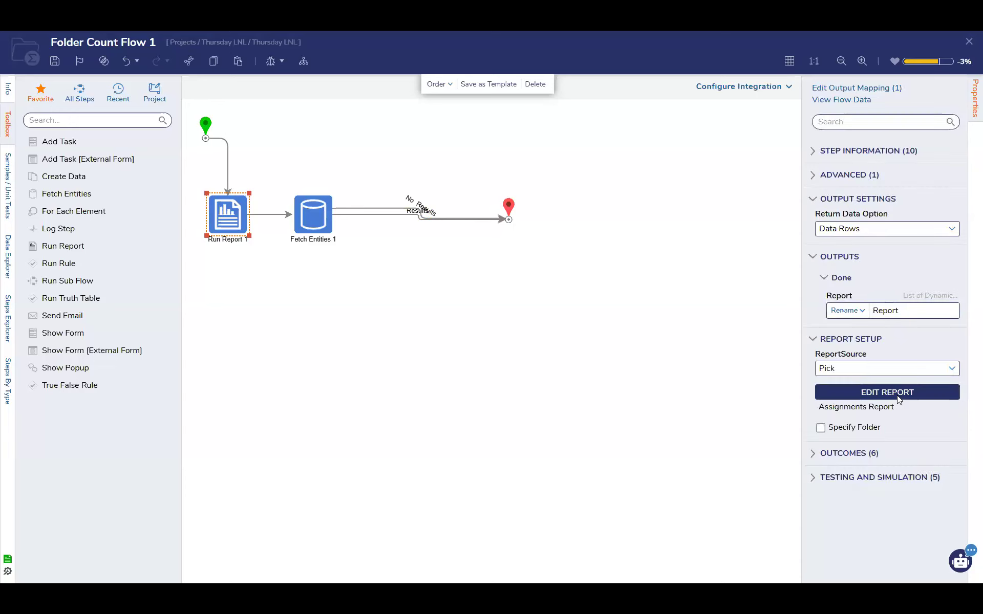
click(927, 386)
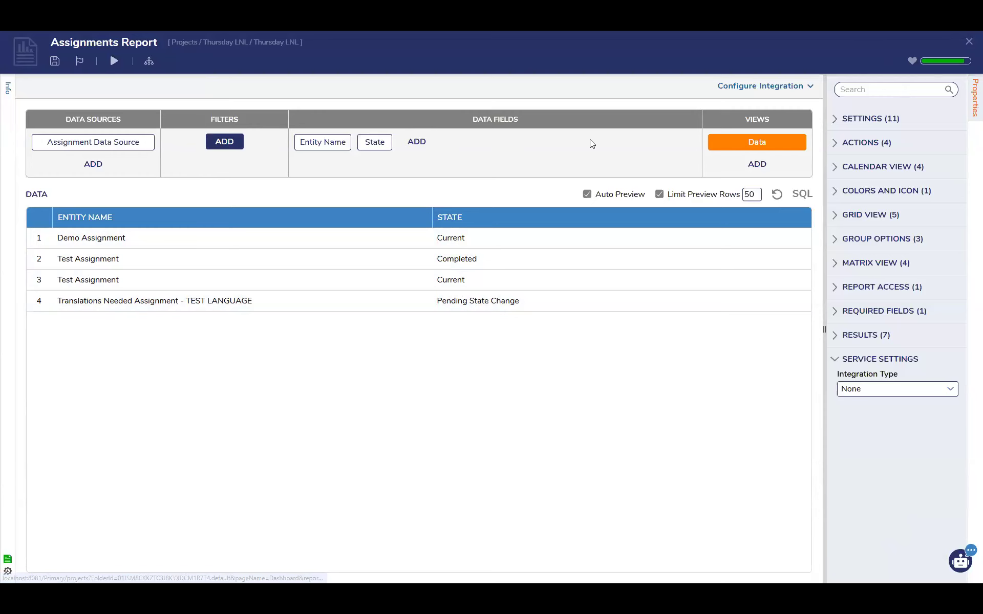
click(967, 43)
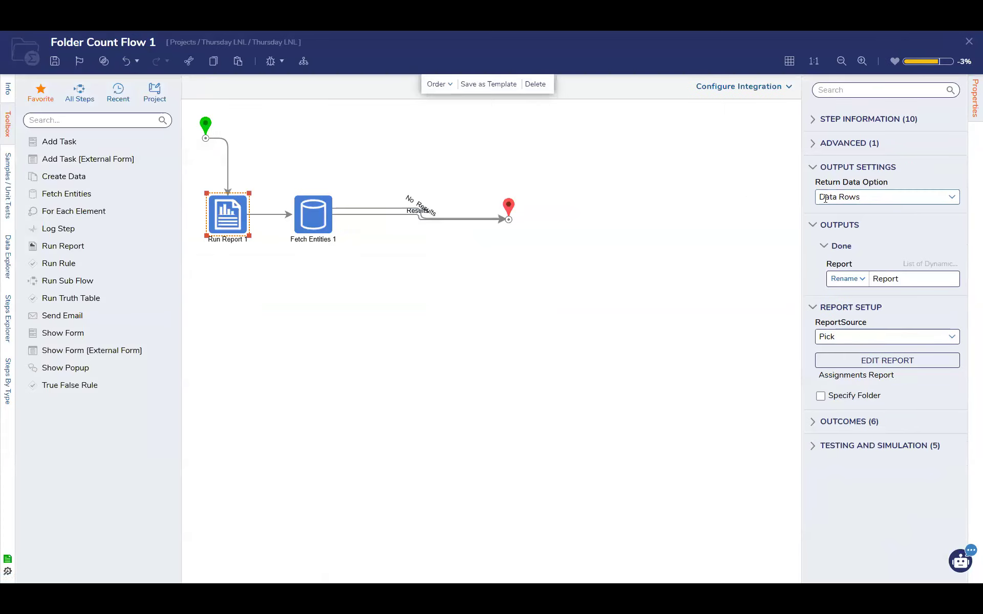
Select the flow's End step and review its Folder Count and Important input mappings
click(508, 212)
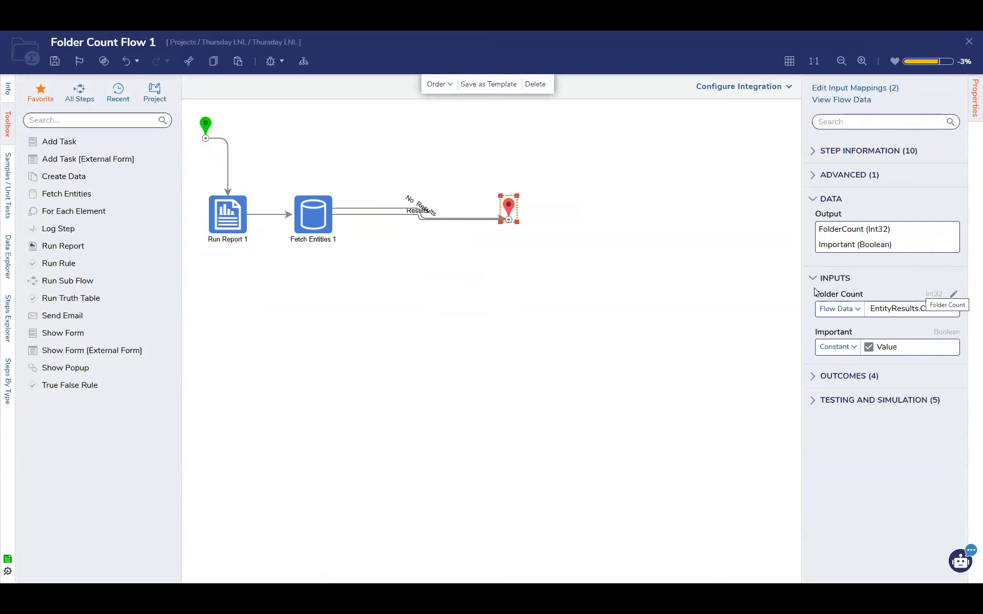
Review the Fetch Entities and Run Report step settings, then save the flow
click(319, 224)
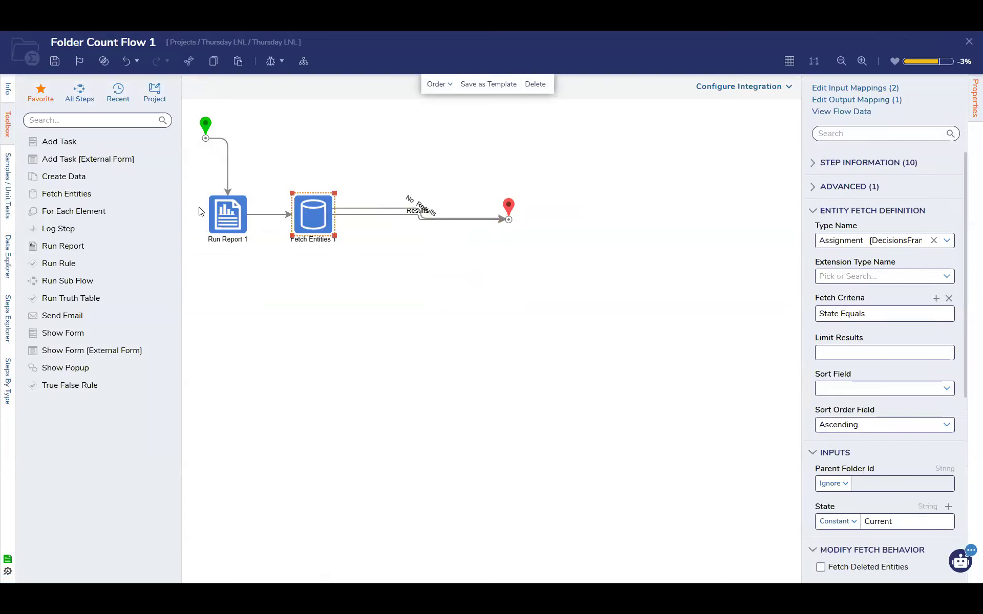
click(224, 206)
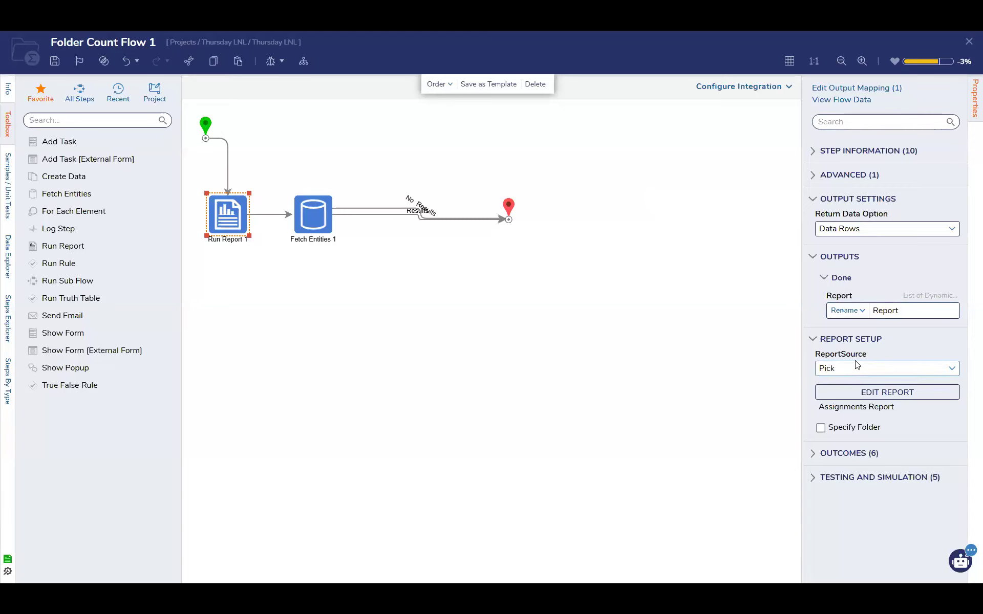
click(55, 61)
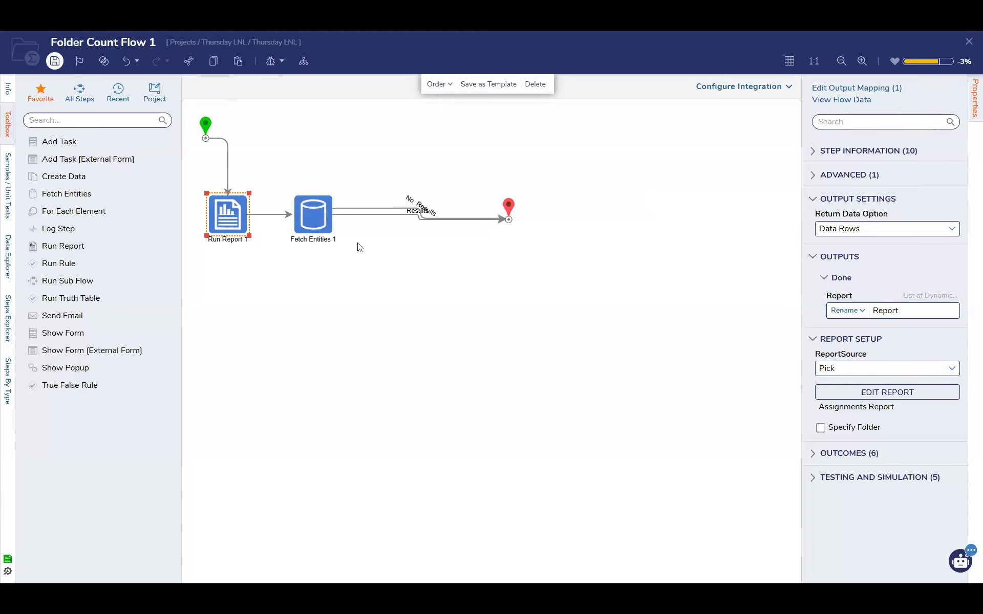
click(611, 362)
Review the Fetch Entities settings and the End step's Folder Count data mapping, leaving the mapping as it is
click(318, 222)
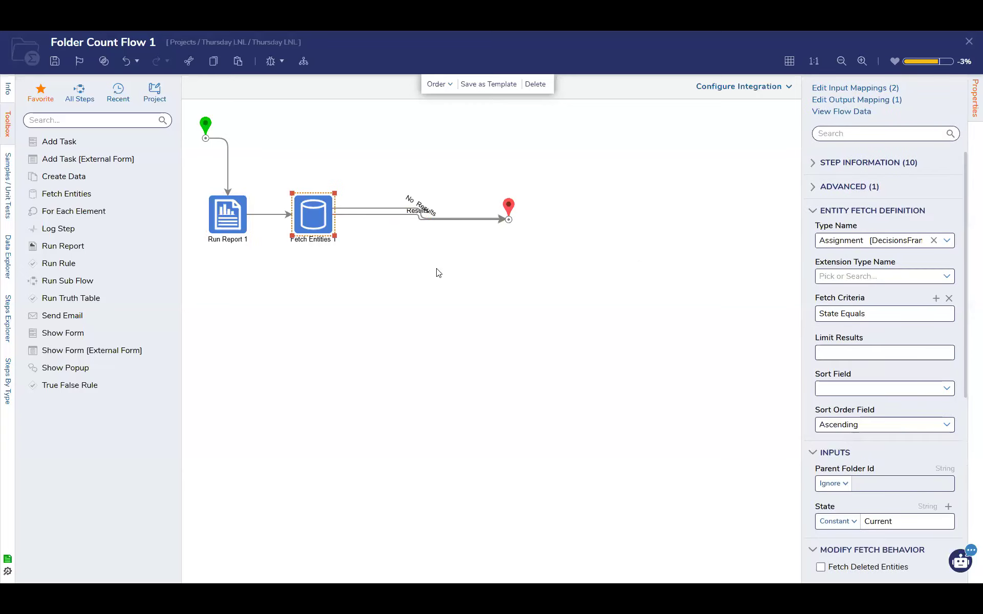
click(509, 208)
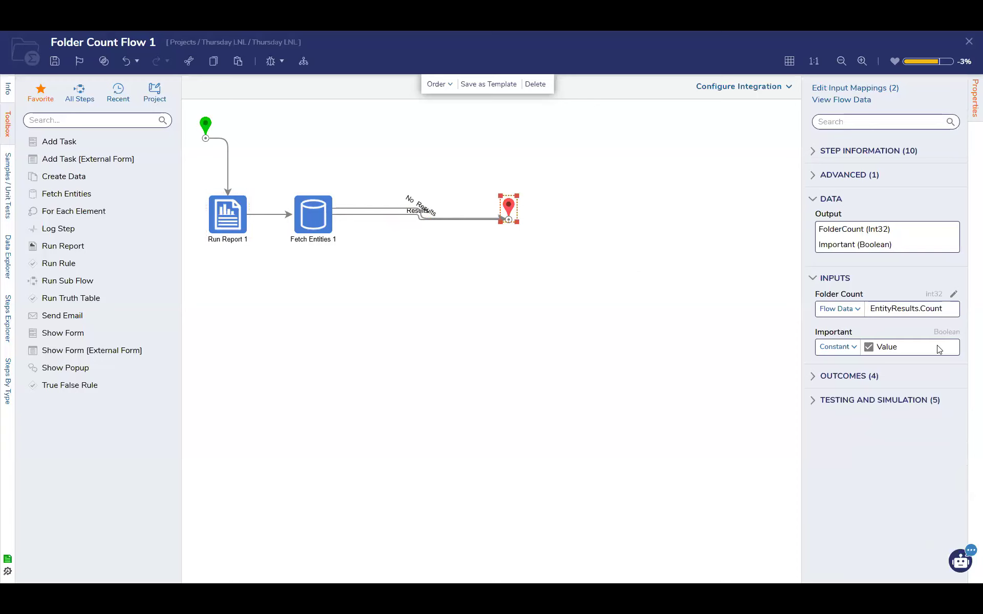
click(953, 294)
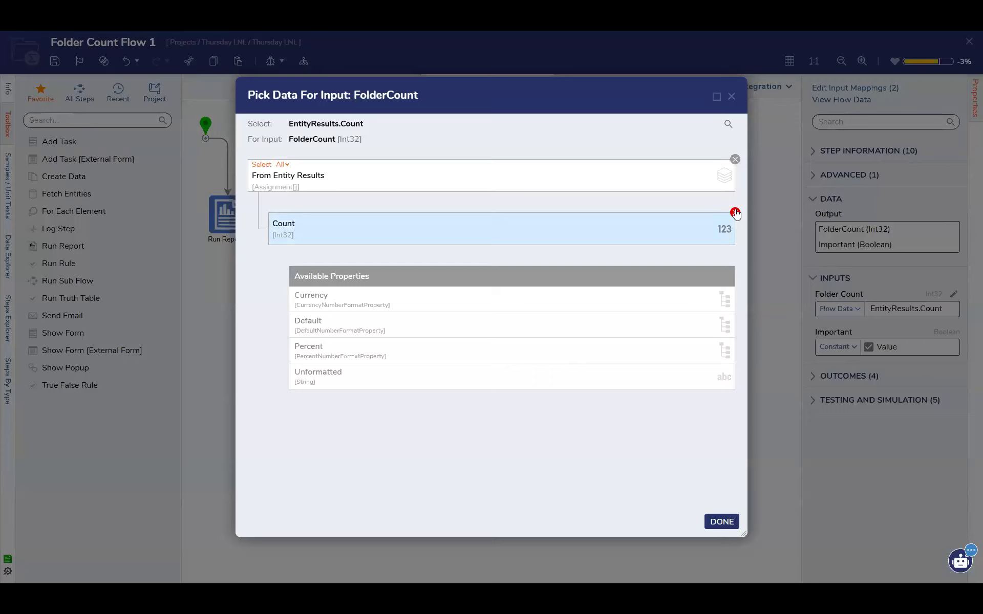
click(731, 97)
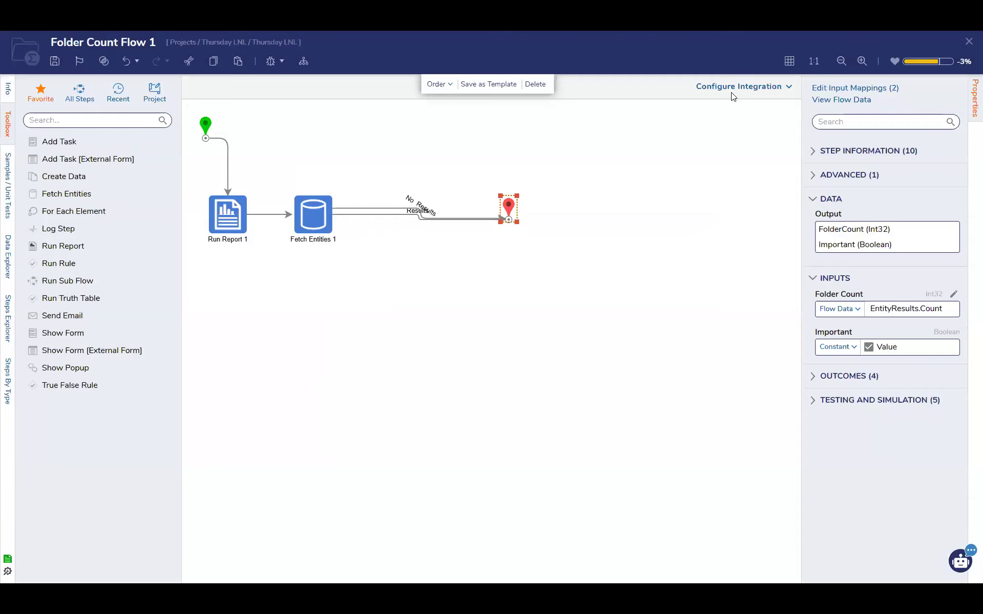
Inspect the Assignments Report behind the Run Report step and the step's available return data options
click(233, 222)
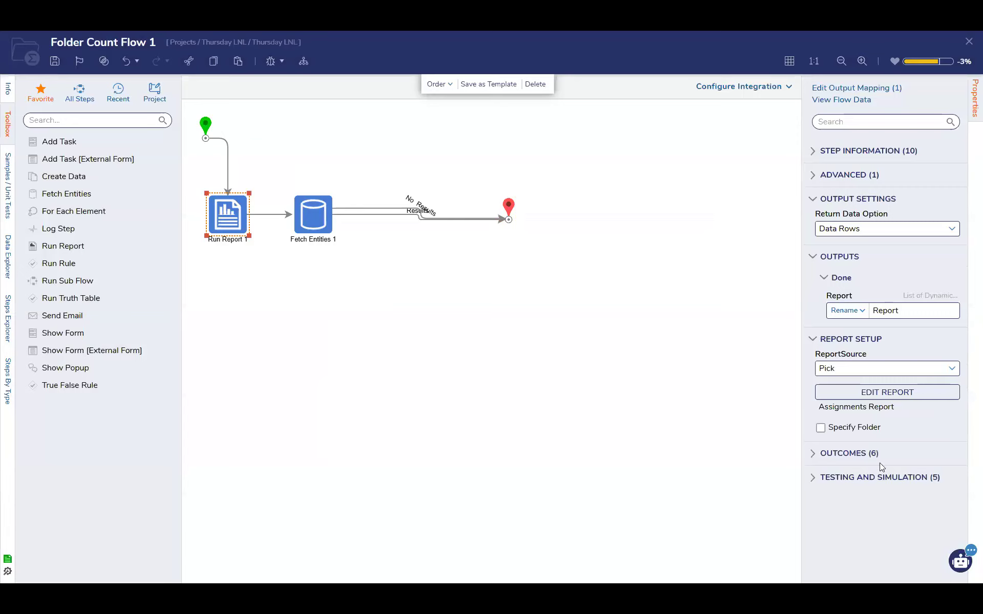
click(901, 392)
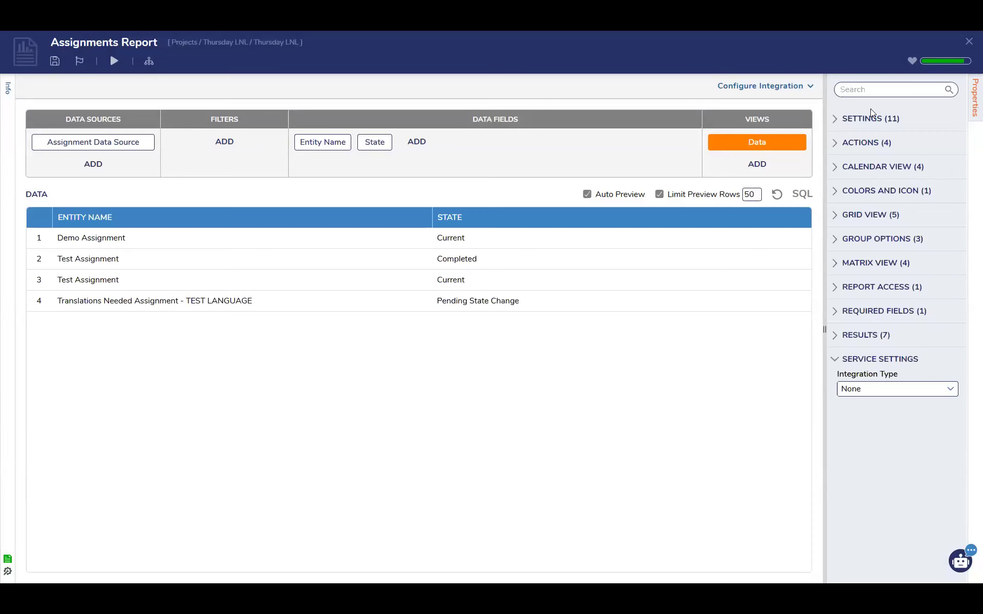
click(969, 41)
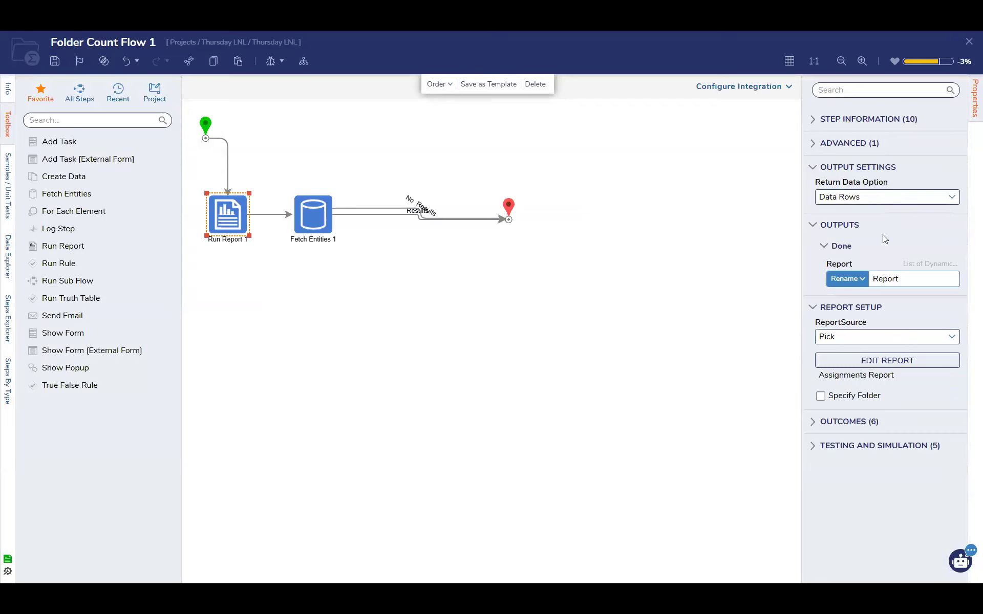
click(952, 199)
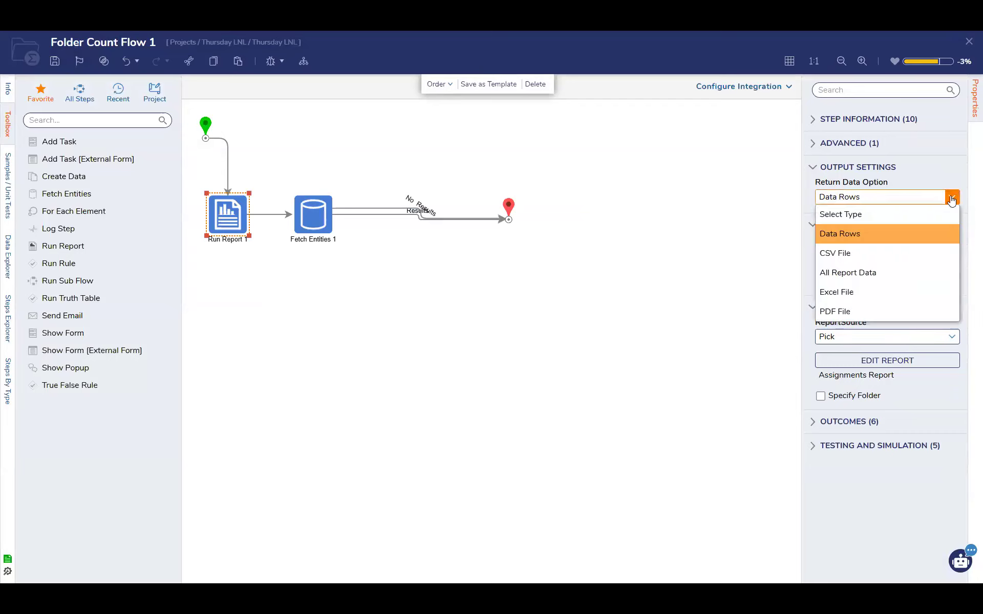
click(951, 198)
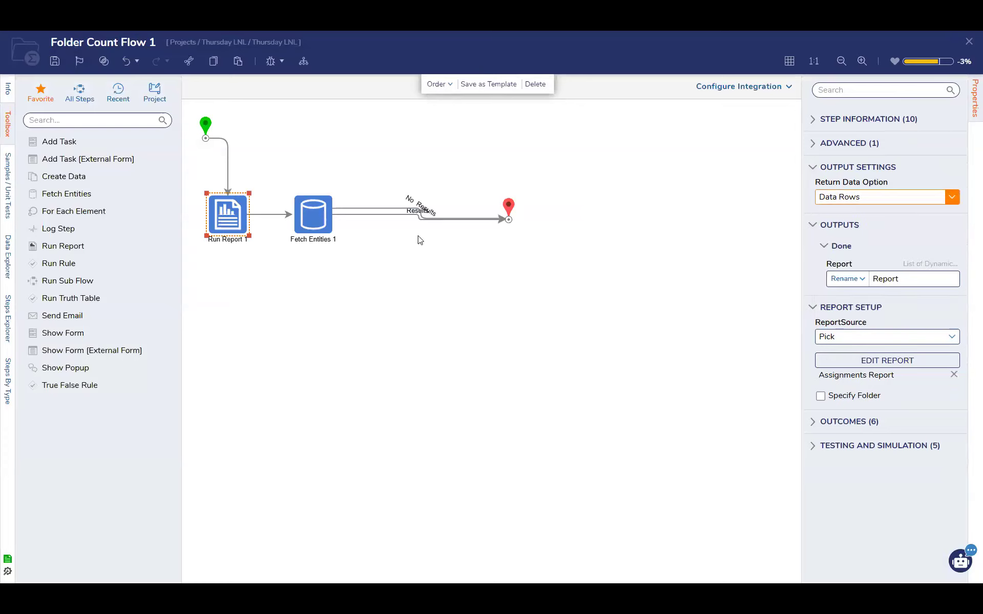
Browse the Report output's properties, including Count, as a source for the End step's Folder Count input, and discard the selection
click(508, 220)
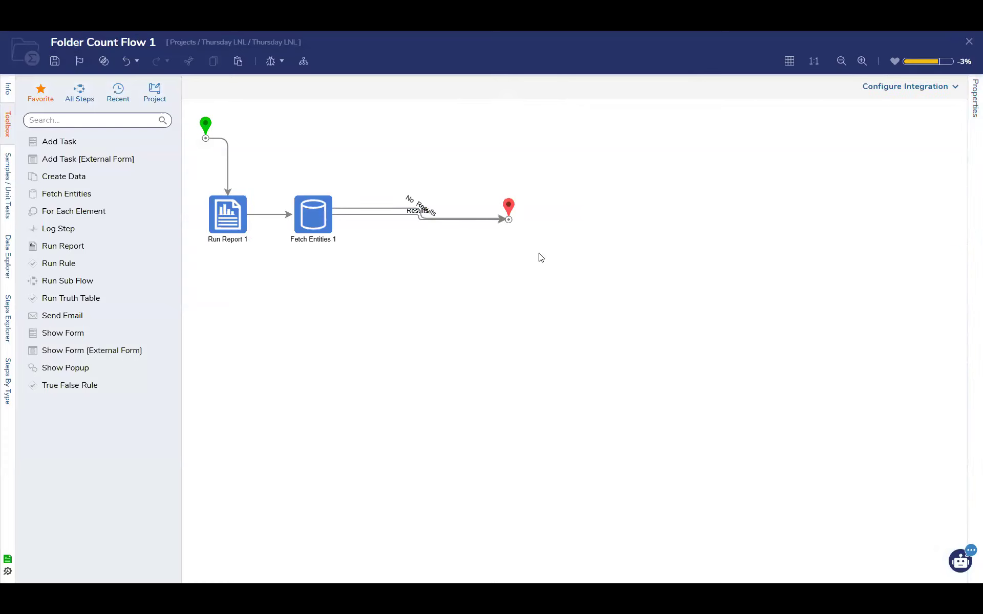
click(507, 215)
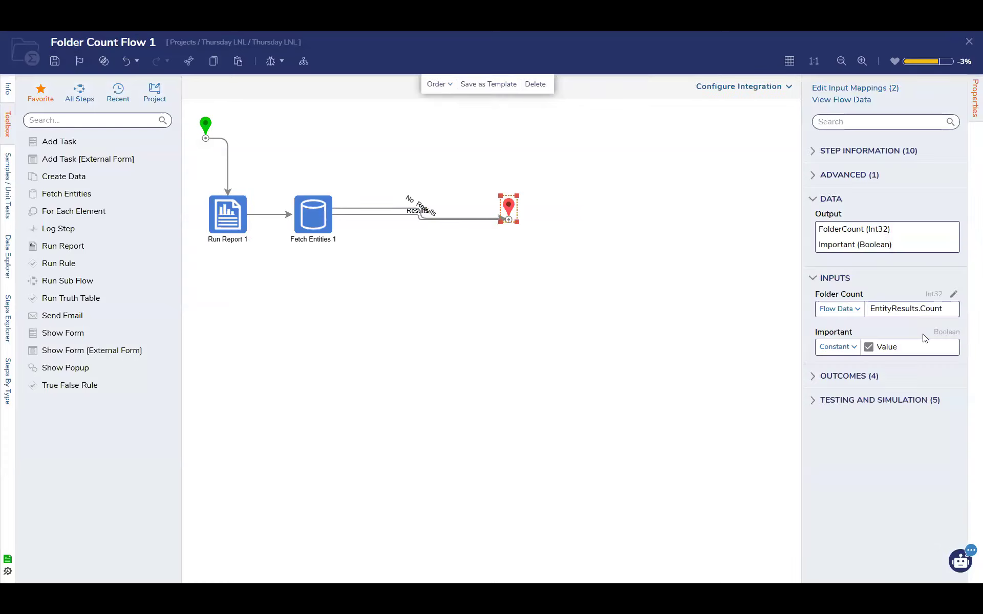
click(953, 294)
click(734, 160)
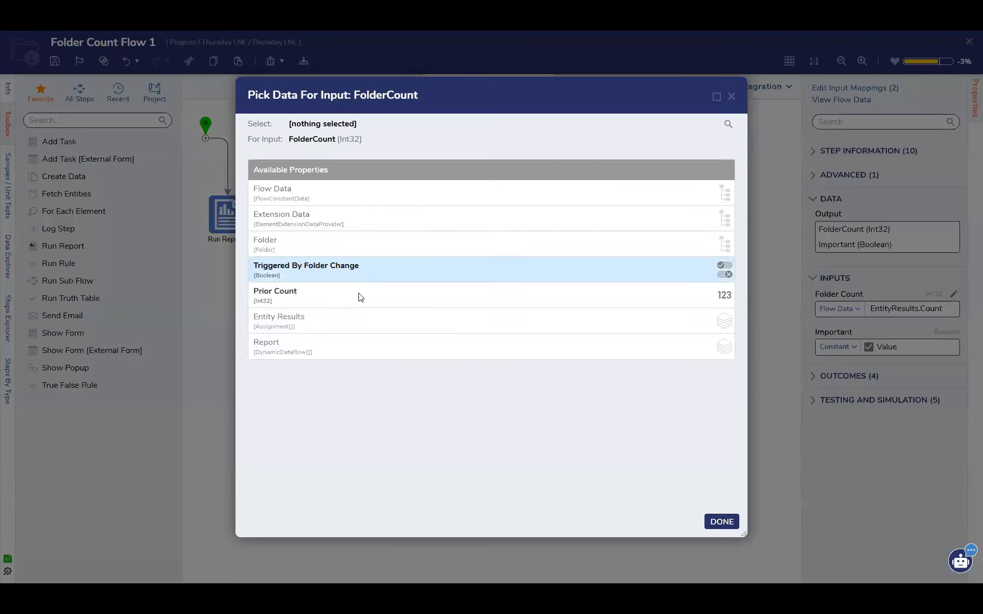
click(331, 346)
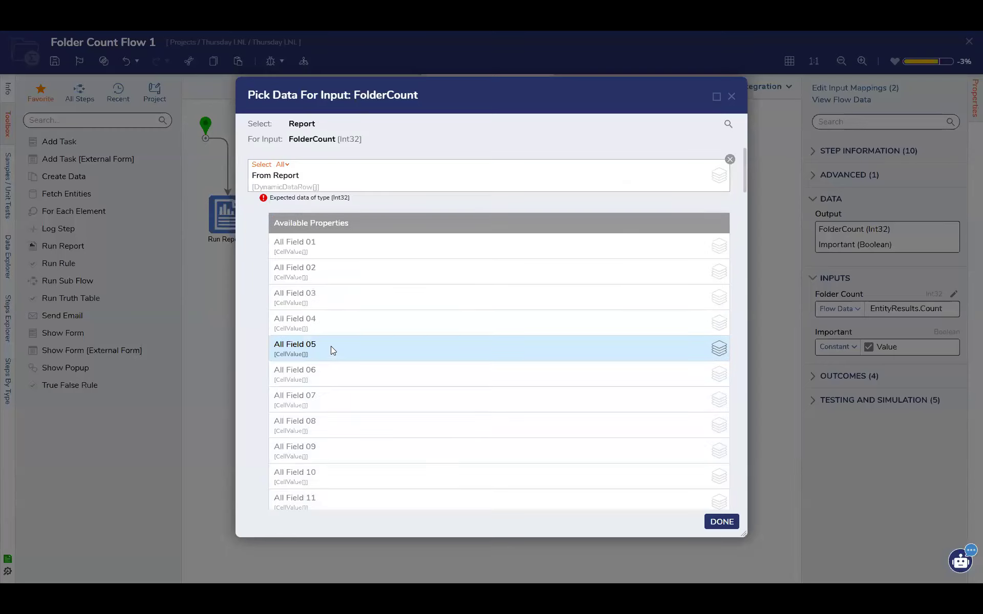
scroll(358, 291, down, 8)
scroll(371, 293, down, 20)
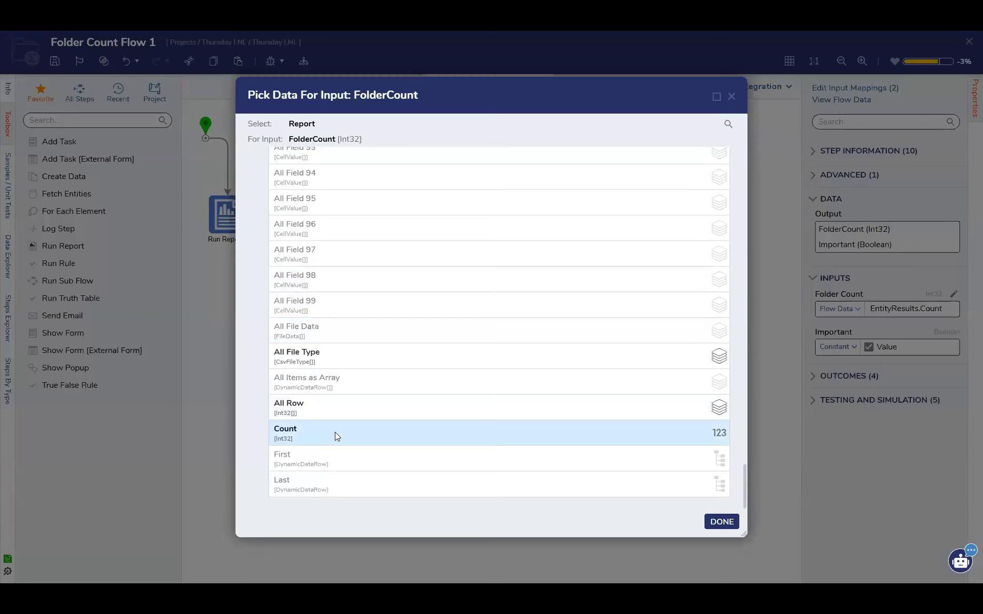
scroll(390, 427, up, 20)
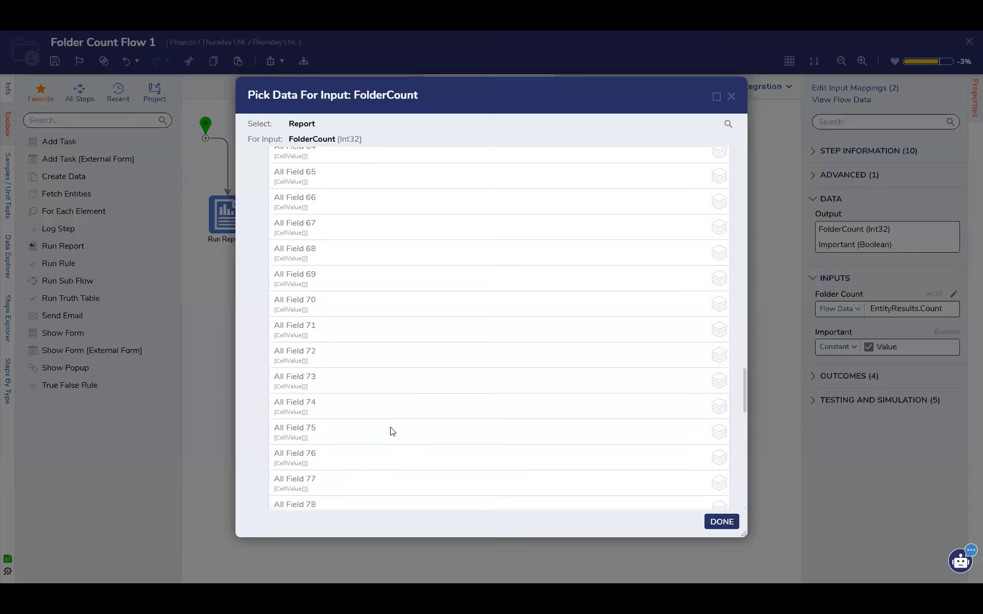
scroll(390, 431, up, 4)
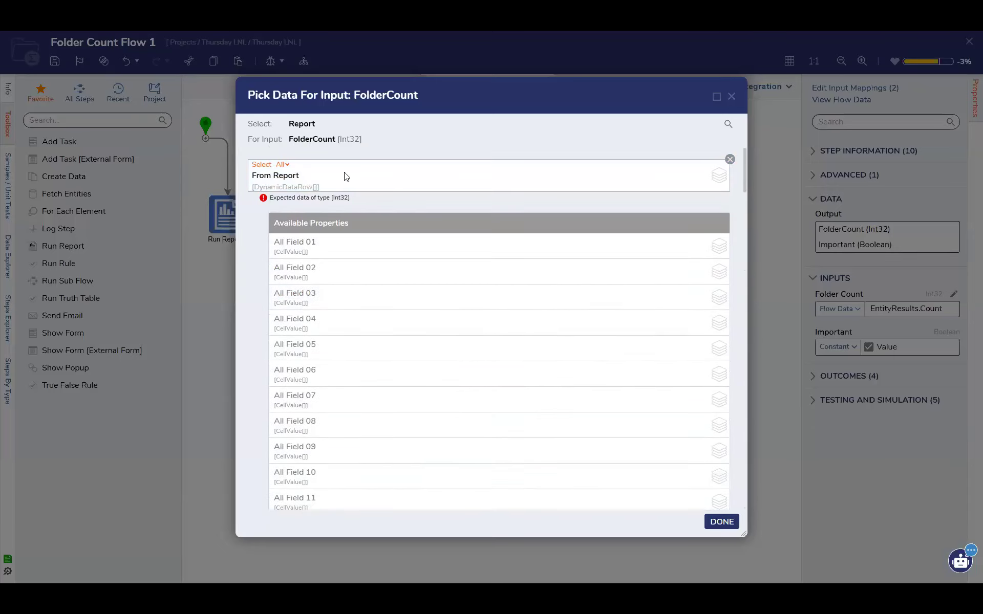
scroll(375, 283, down, 4)
scroll(702, 207, up, 5)
click(731, 96)
Check the Run Report step's output settings against the End step's Folder Count mapping without changing either
click(228, 215)
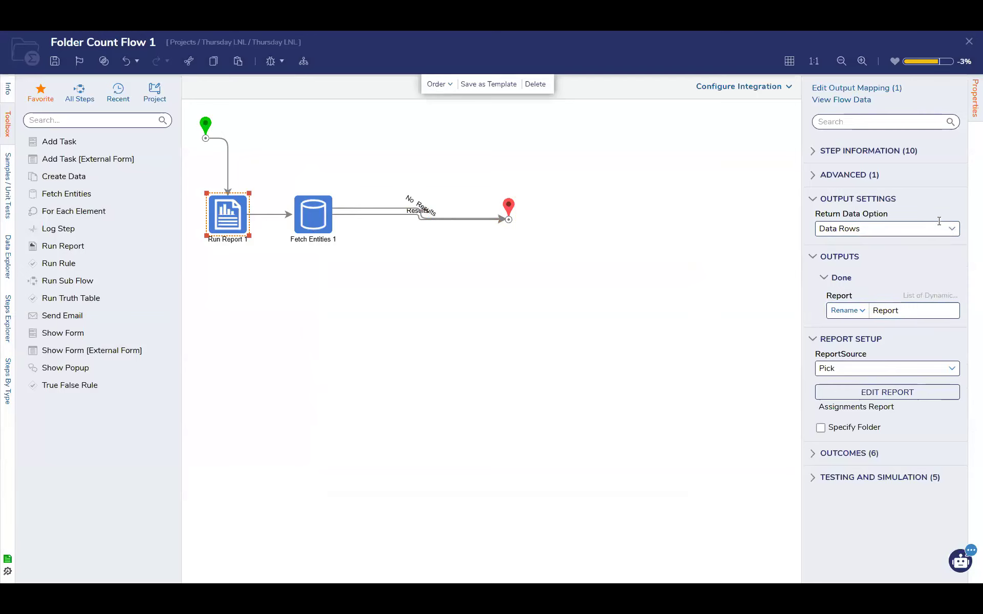
click(509, 211)
click(952, 297)
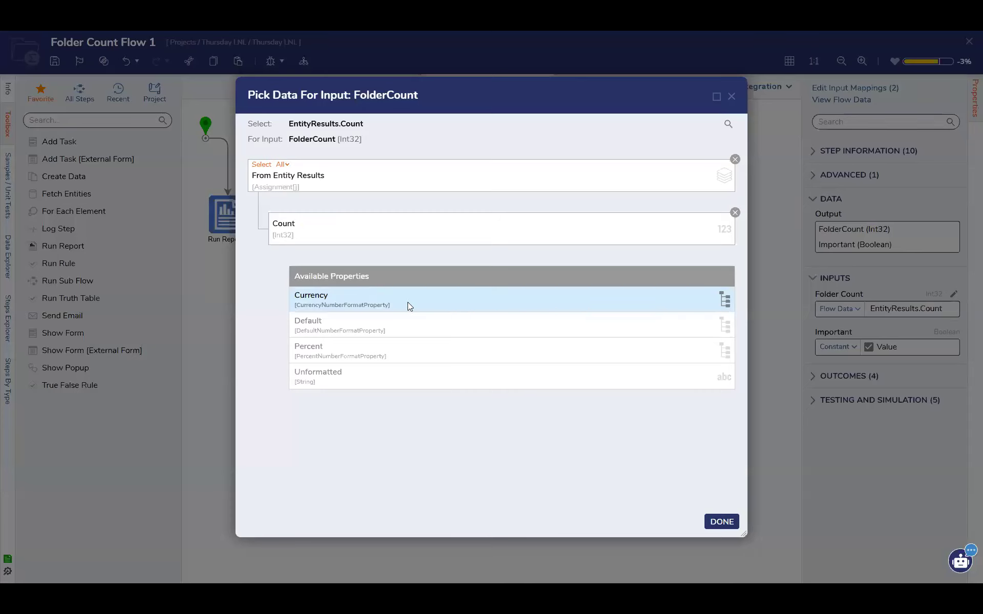
click(731, 96)
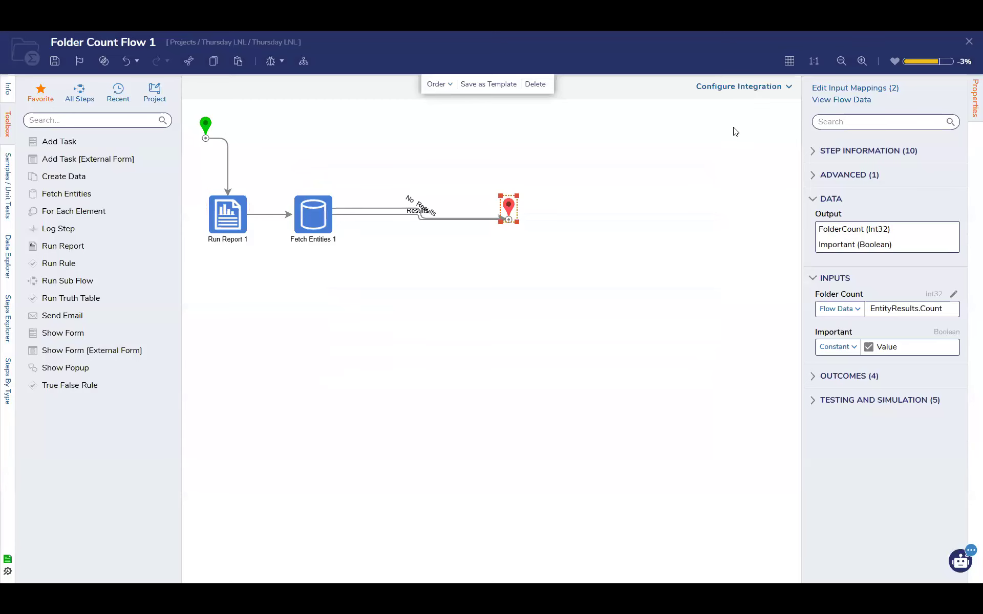
Save the Folder Count flow with its current steps and mappings
click(55, 61)
click(620, 374)
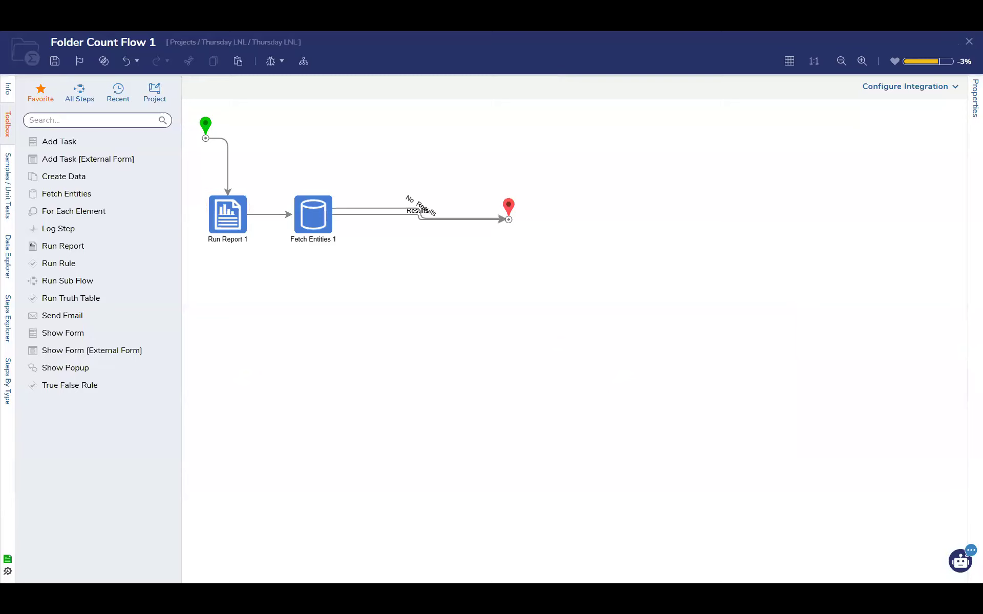
click(54, 62)
click(623, 380)
key(ctrl+s)
click(629, 380)
Examine the flow's list of steps, its available flow data and the End step's input mappings
click(7, 304)
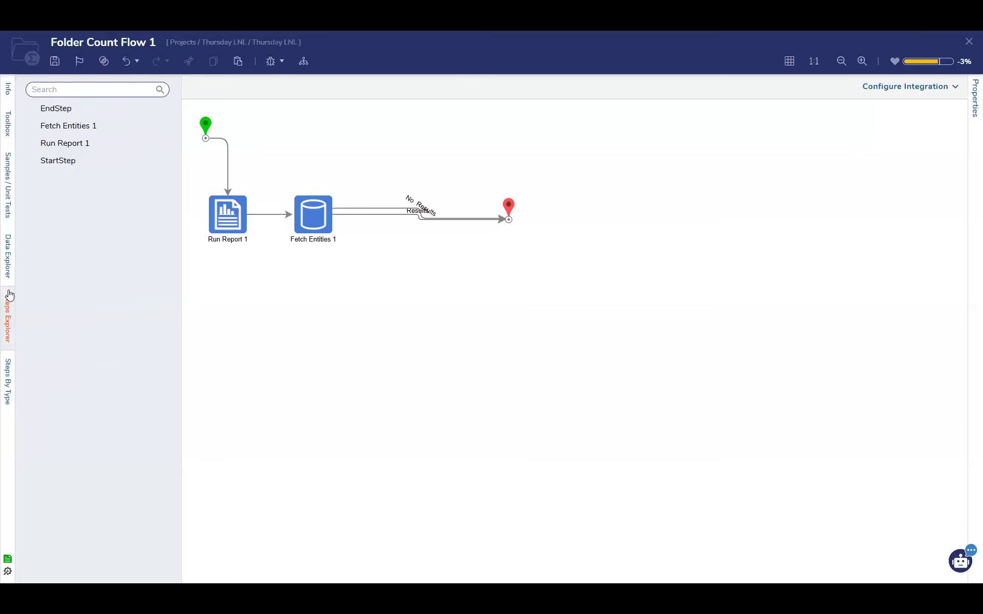
click(95, 161)
click(9, 268)
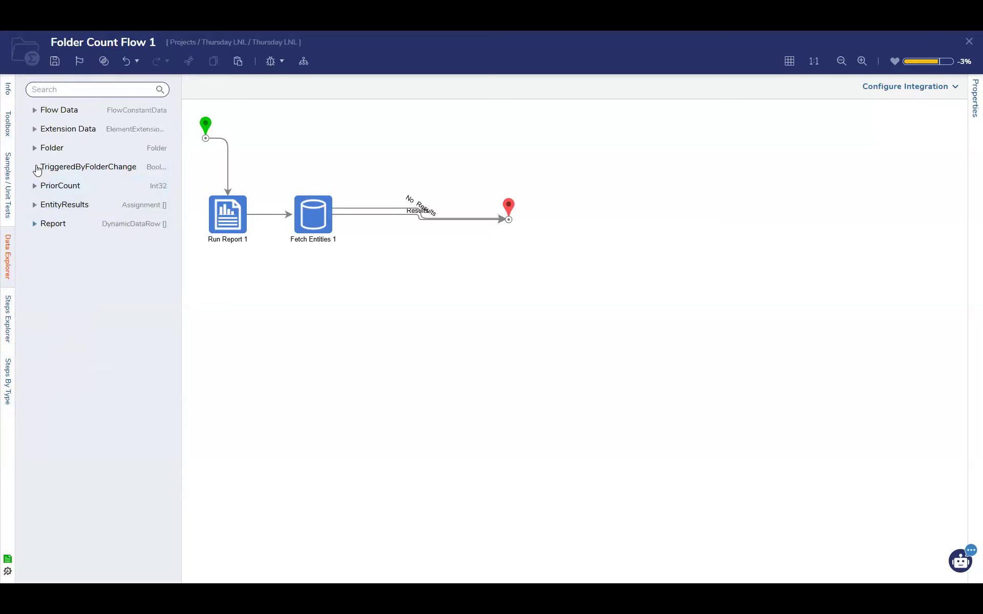
click(36, 167)
click(511, 219)
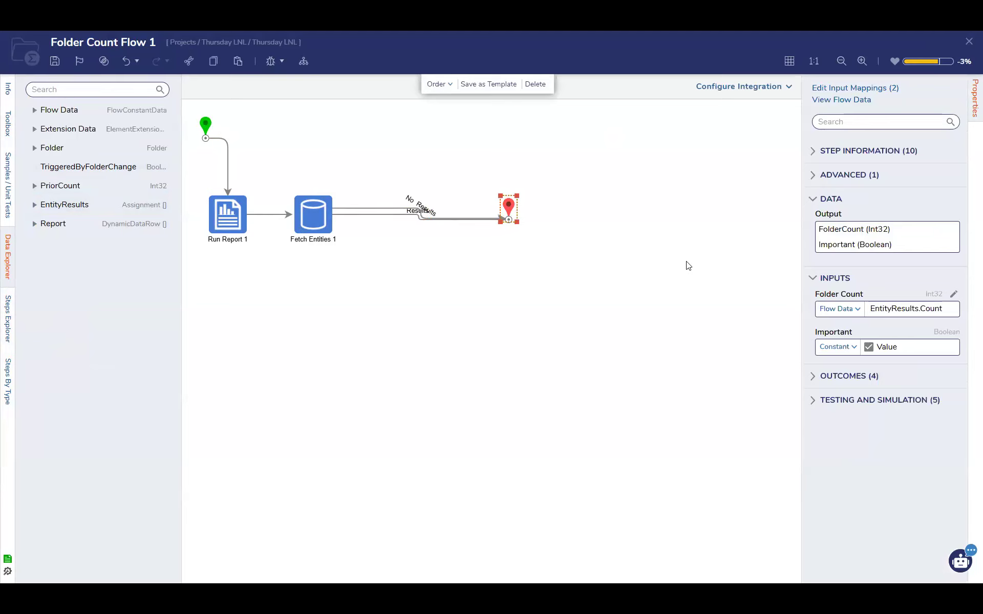
click(671, 299)
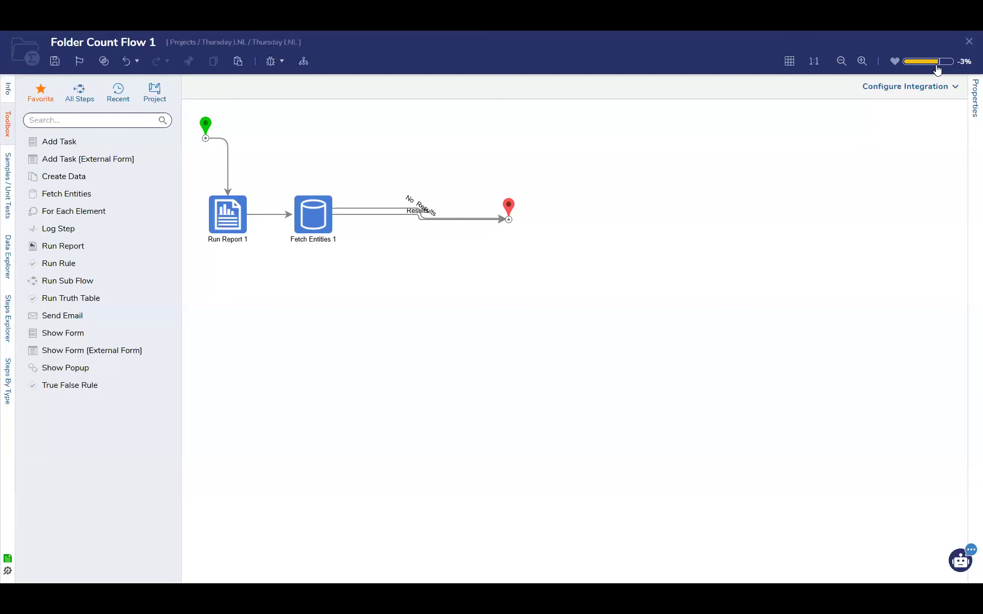
Close the flow and create a Data Repeater form in the Thursday LNL folder, keeping the default name
click(968, 42)
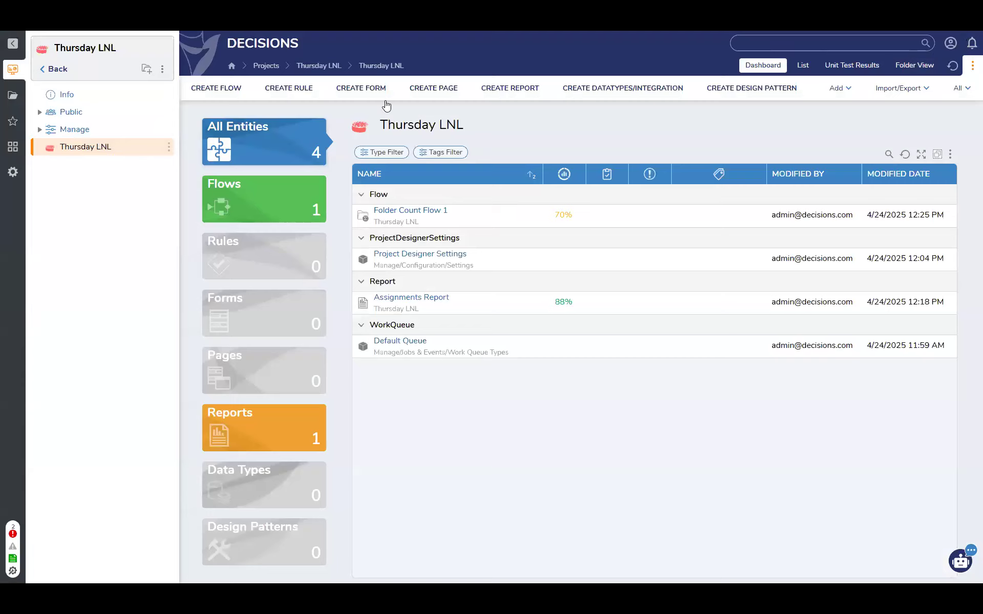
click(372, 89)
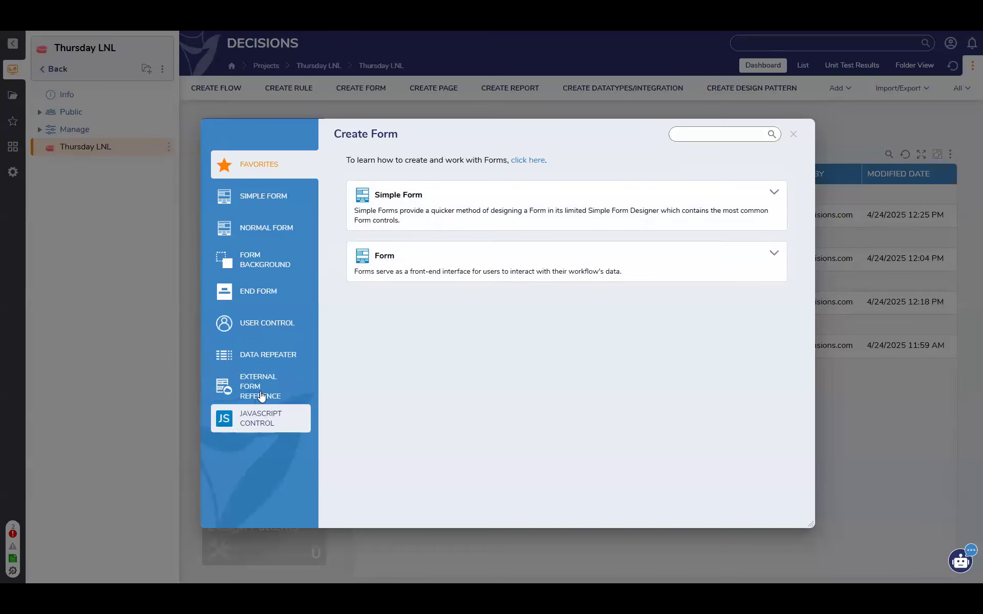
click(280, 350)
click(393, 214)
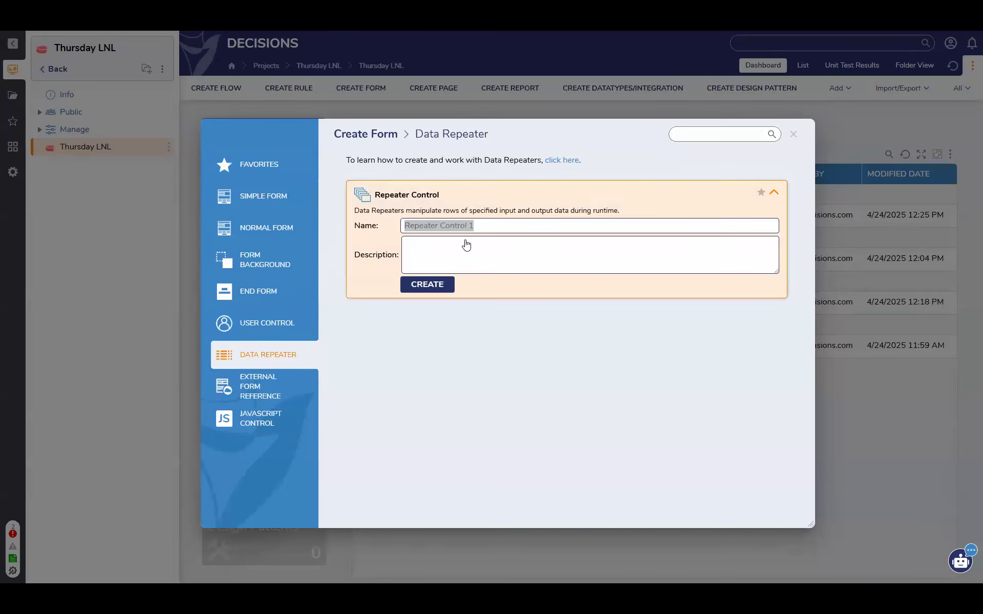
click(428, 284)
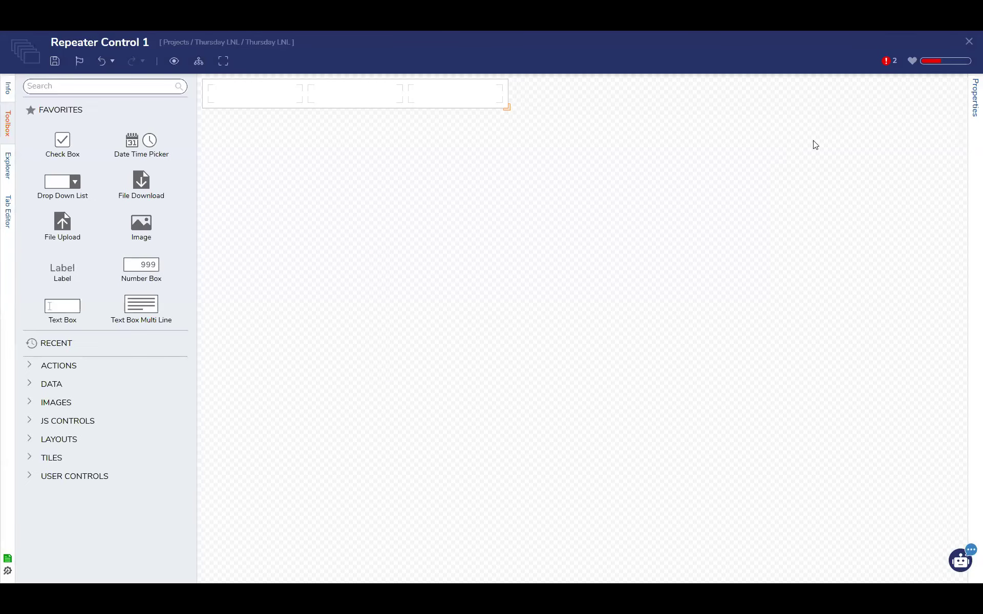
Review the repeater's grid layout and form properties, including the Input Type choices, and close its designer
click(413, 109)
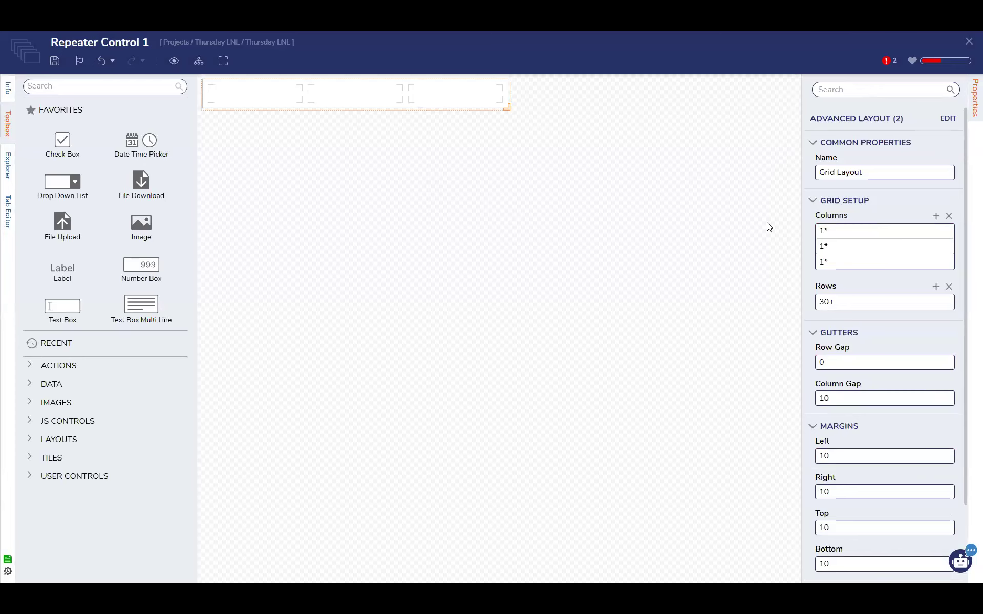
click(784, 292)
scroll(922, 448, down, 4)
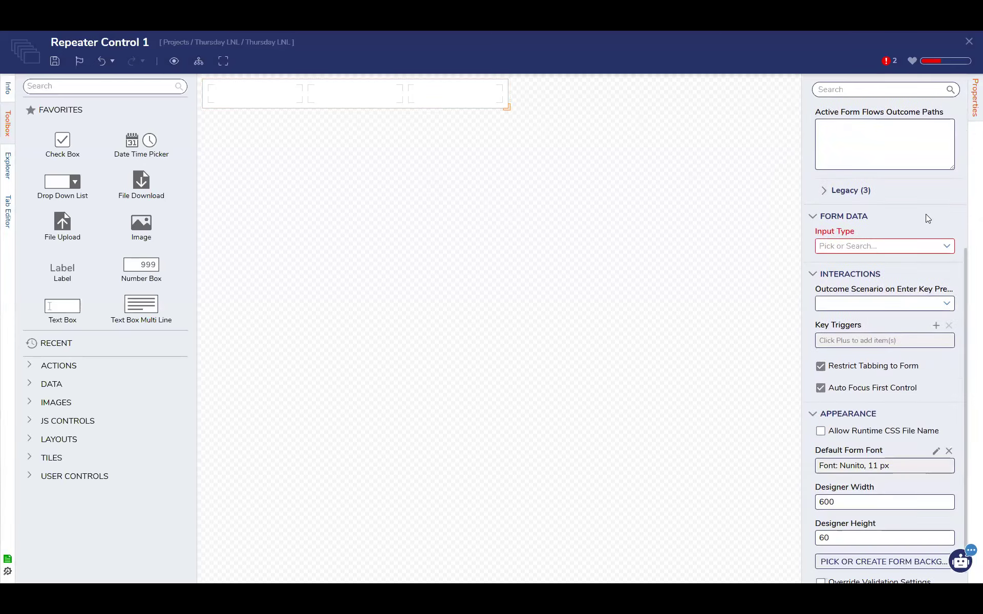
click(946, 246)
scroll(931, 453, down, 1)
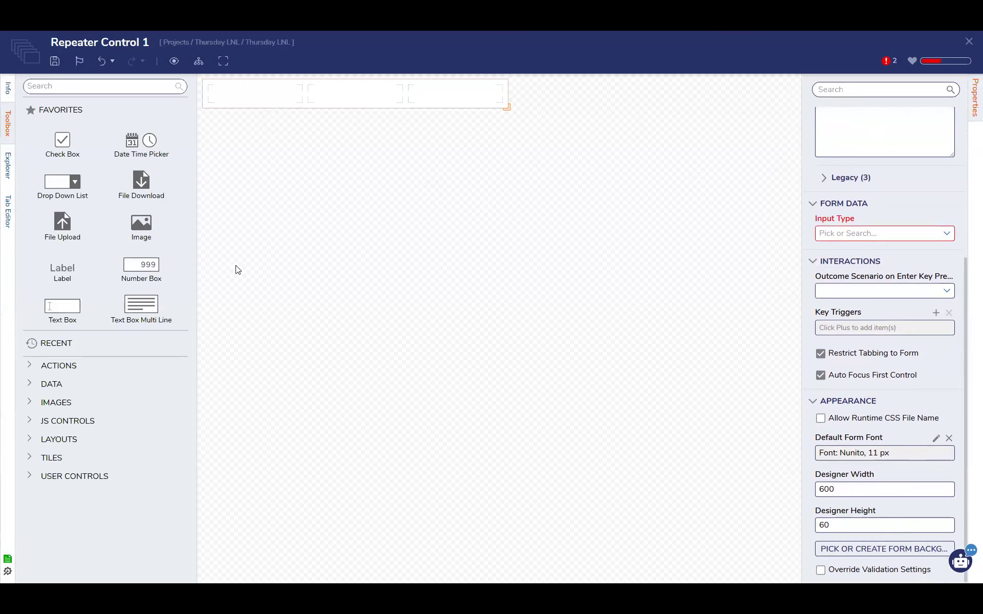
click(968, 41)
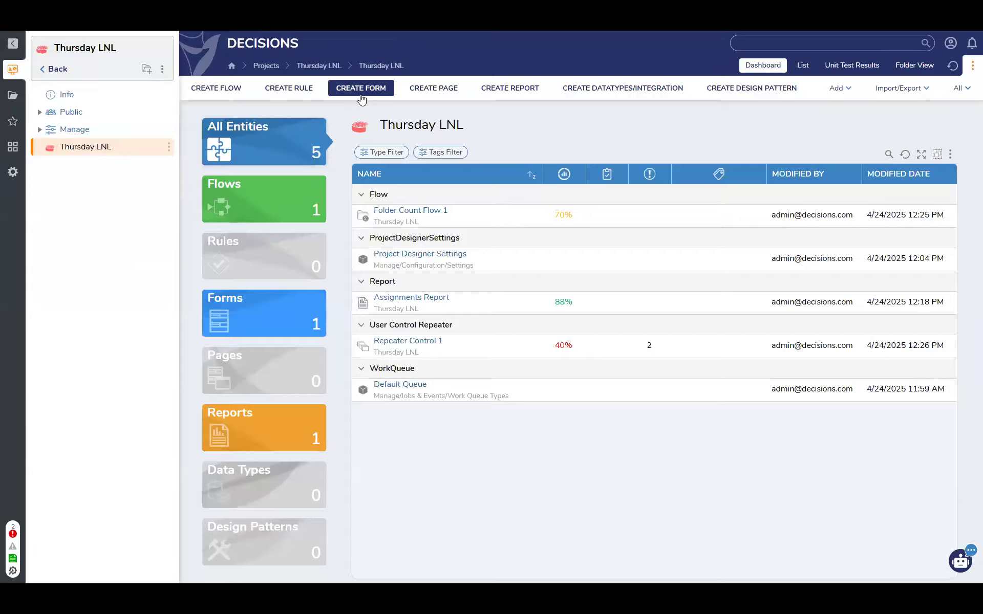
Create a standard Form named DR Form in the Thursday LNL folder
click(361, 98)
click(395, 259)
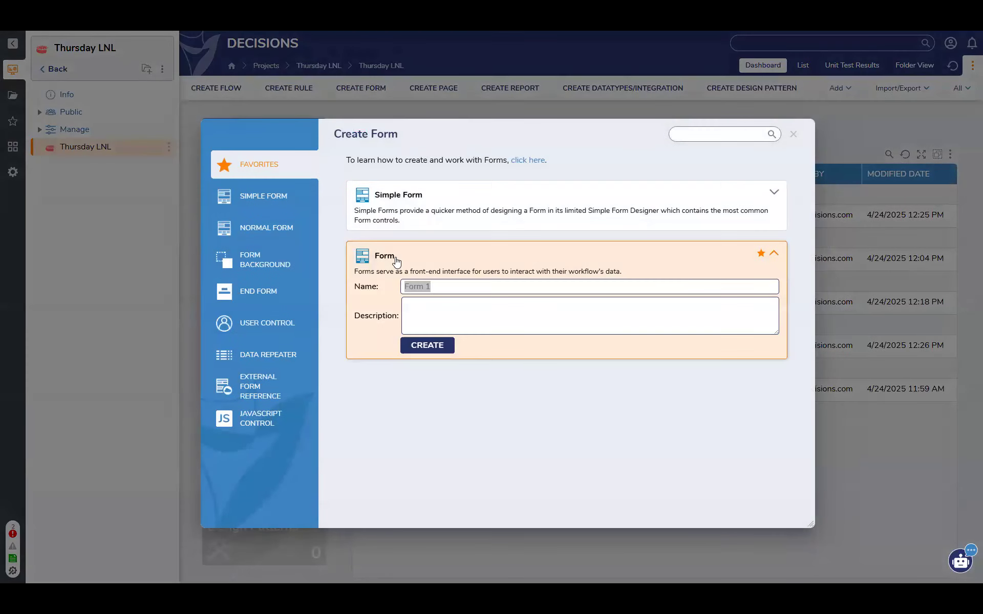
text(Off Form)
key(Return)
Find the Data Repeater control and place it across both columns in the lower part of the form body
click(108, 84)
text(data re)
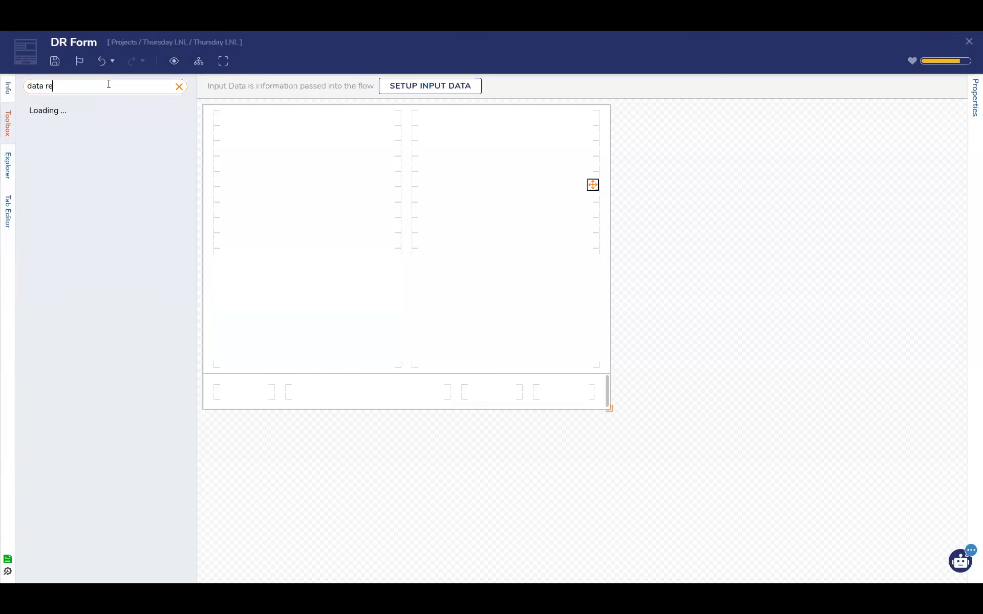
drag(63, 113, 598, 309)
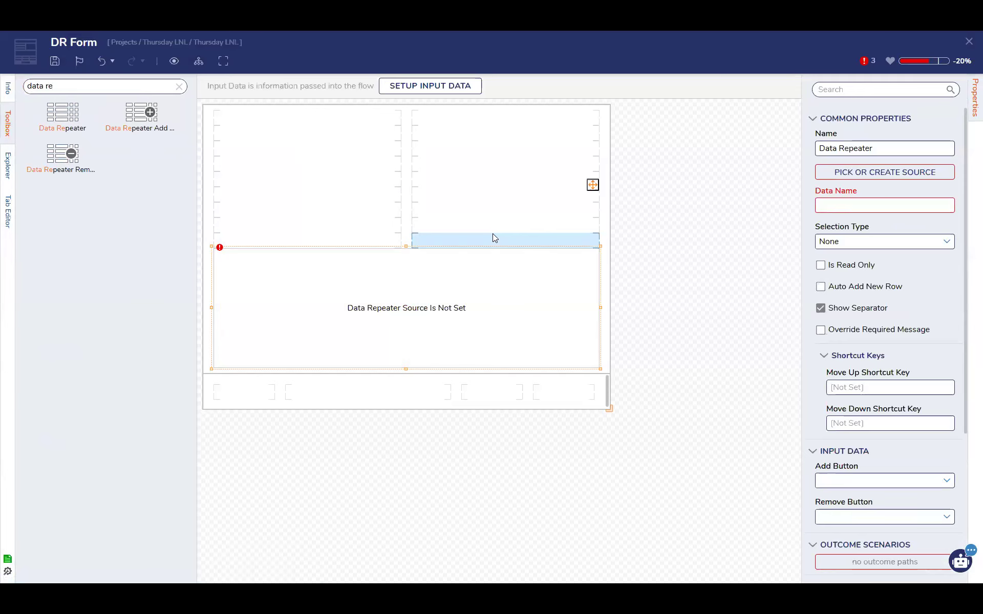
Set the Data Repeater's source to the existing Repeater Control 1
click(473, 291)
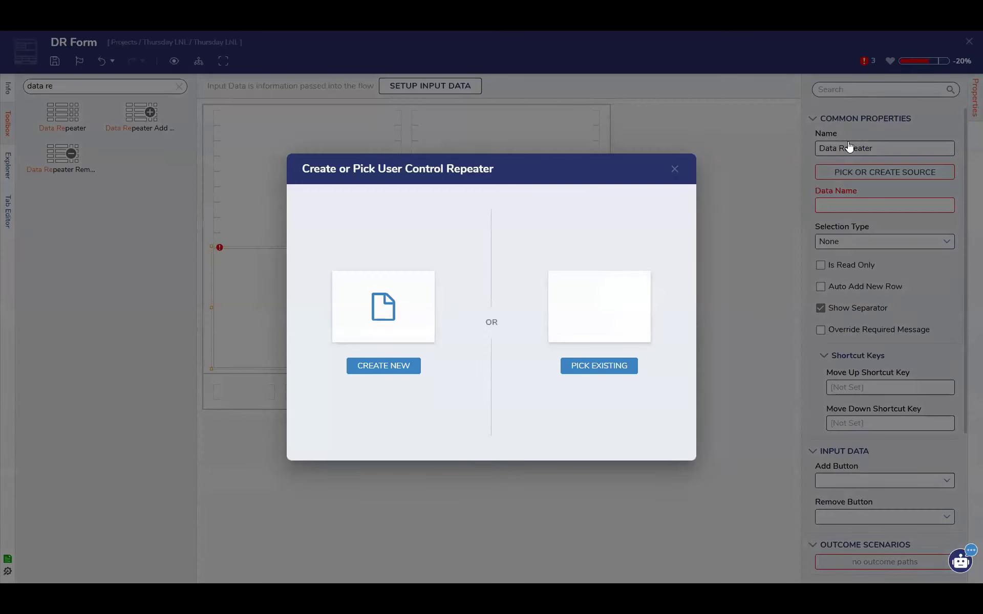
click(599, 366)
click(505, 200)
click(669, 533)
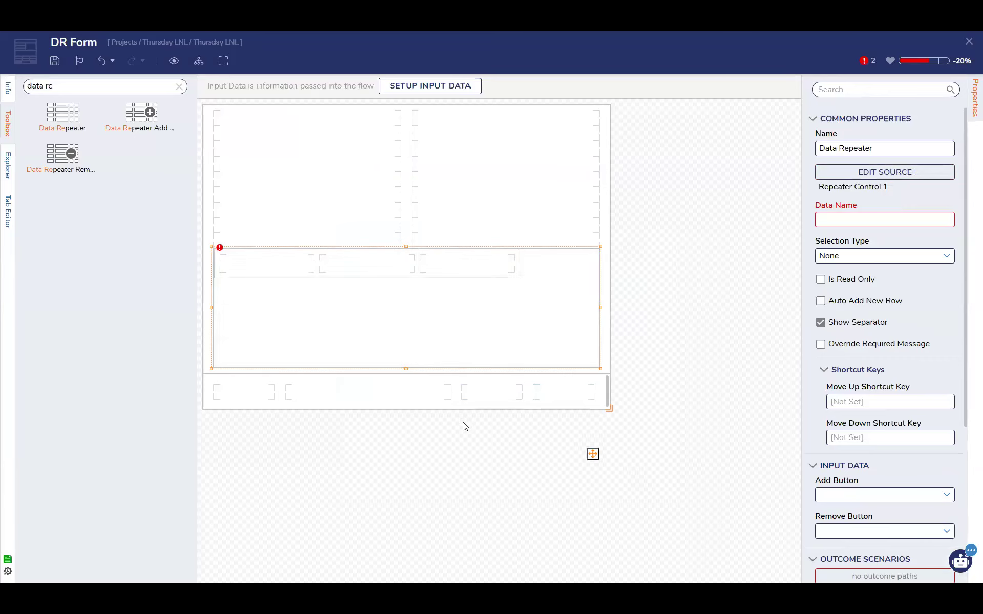
Add a button in the last cell of the form's footer row with the outcome name Proceed
click(179, 86)
drag(49, 154, 584, 402)
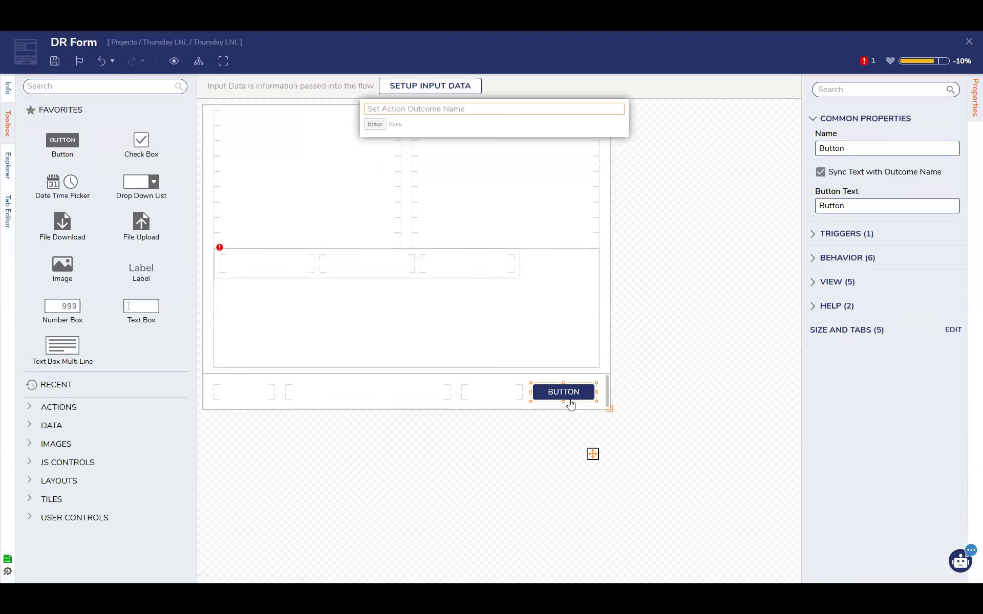
text(Proceed)
key(Return)
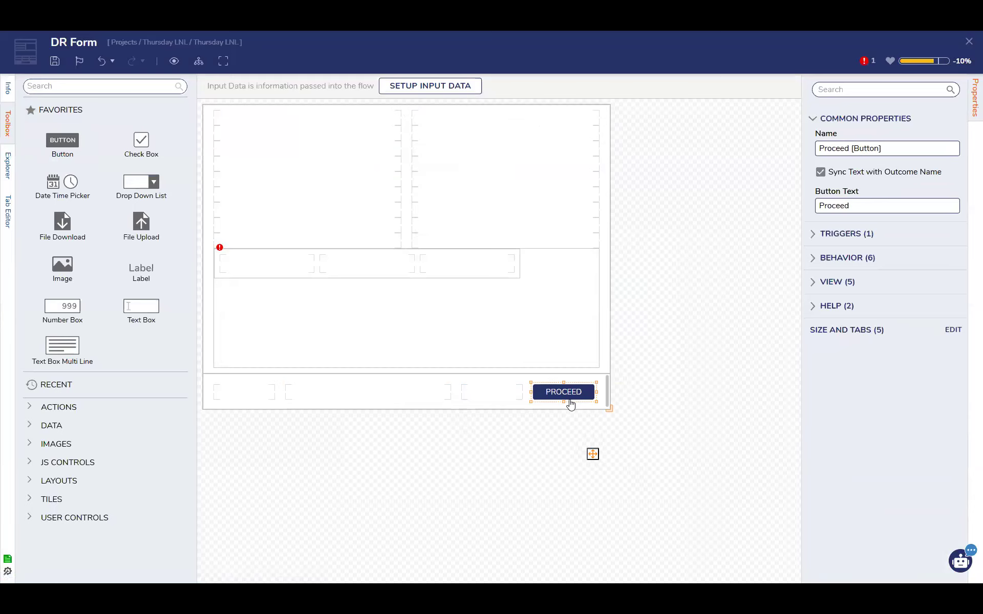
click(507, 339)
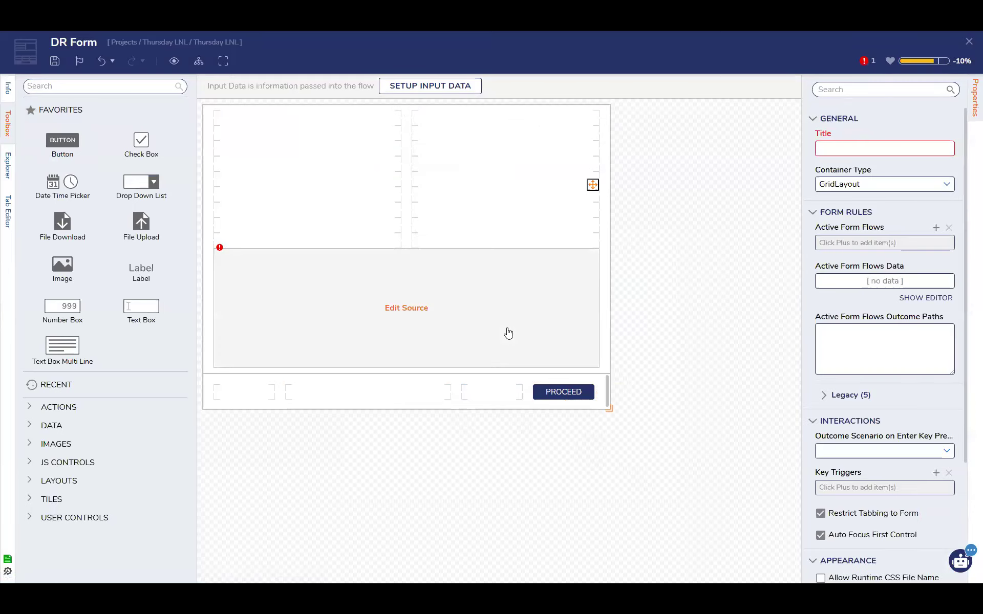
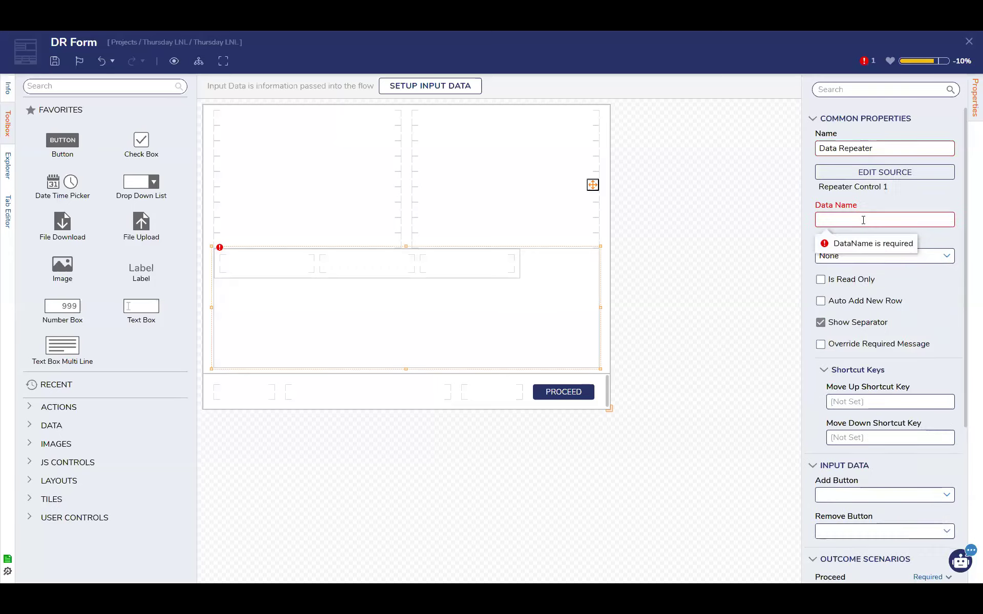
Examine the Data Repeater's property settings, including its Behavior options, and the form's own general and appearance properties
mouse_move(557, 265)
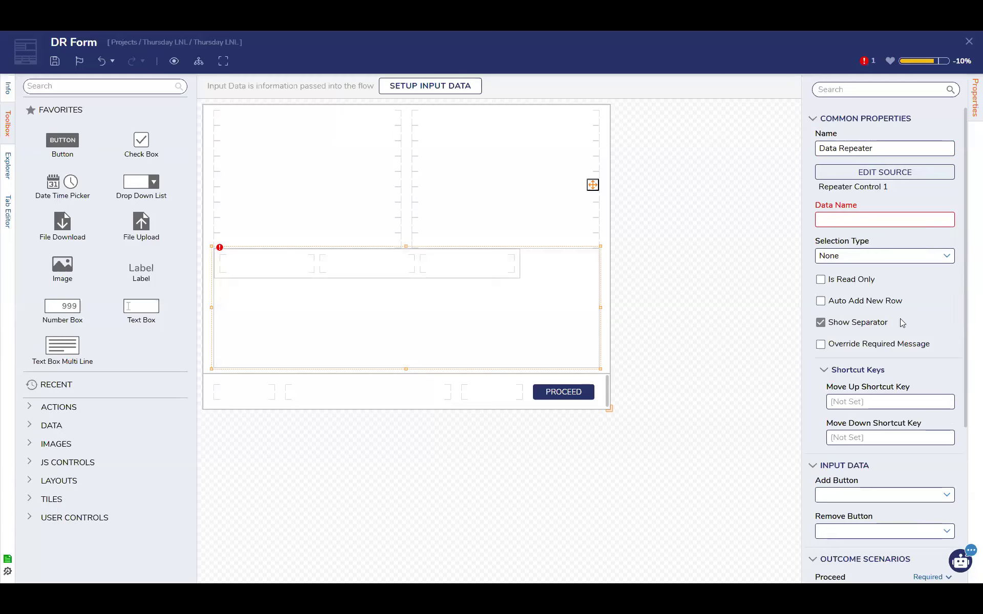
scroll(901, 321, down, 5)
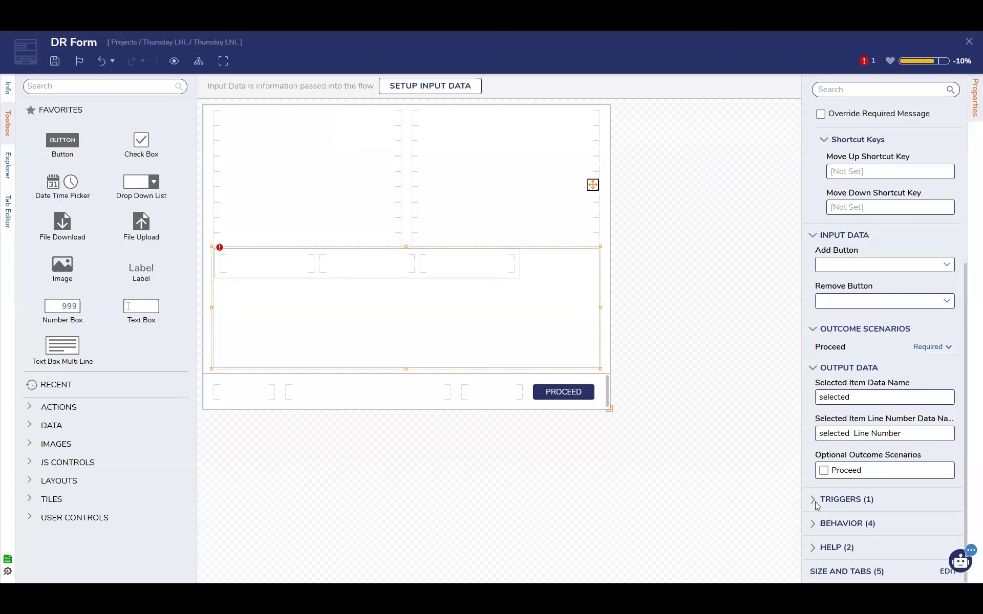
click(815, 523)
scroll(901, 492, down, 2)
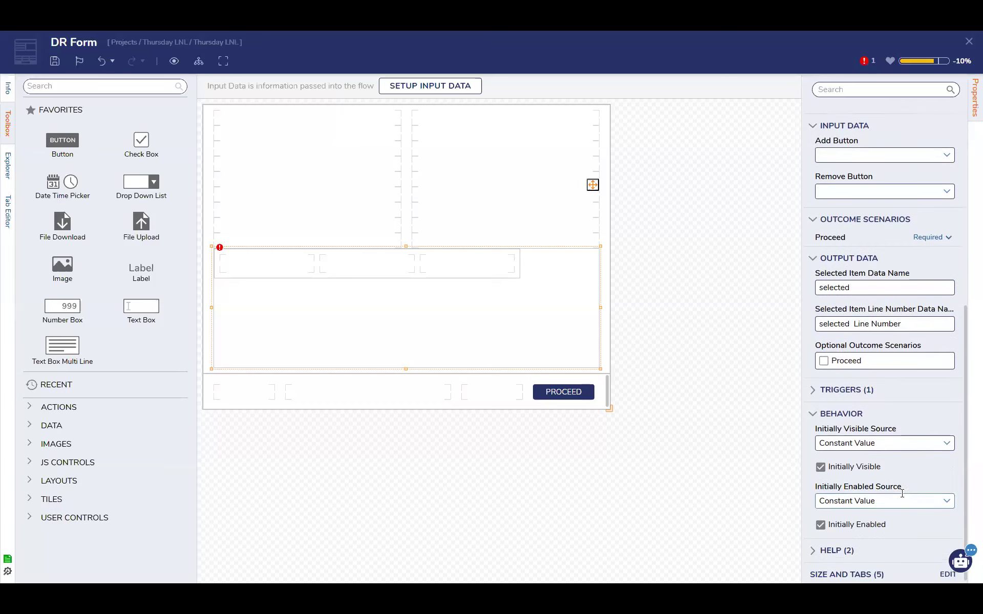
scroll(901, 494, up, 6)
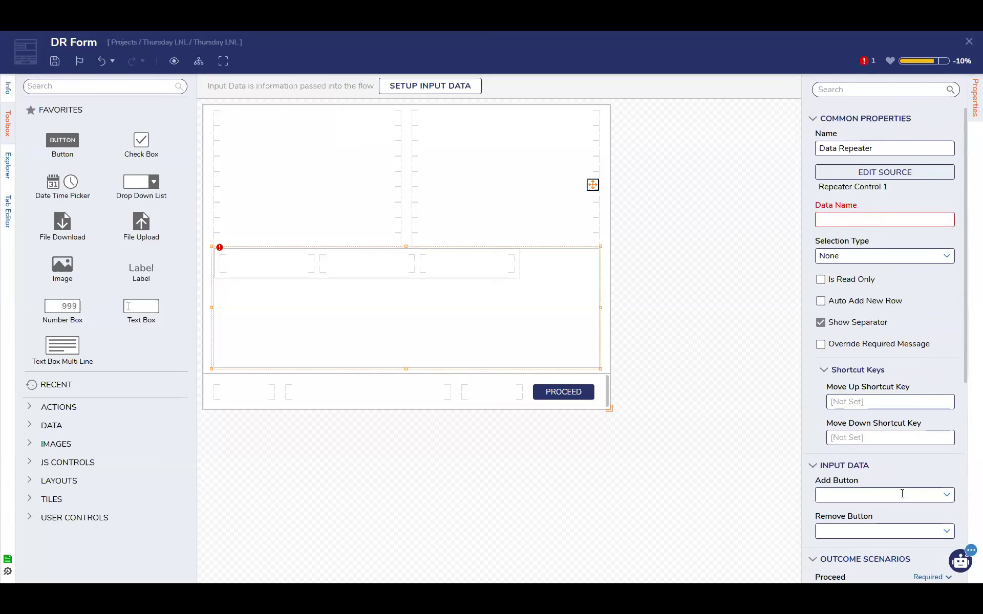
click(781, 285)
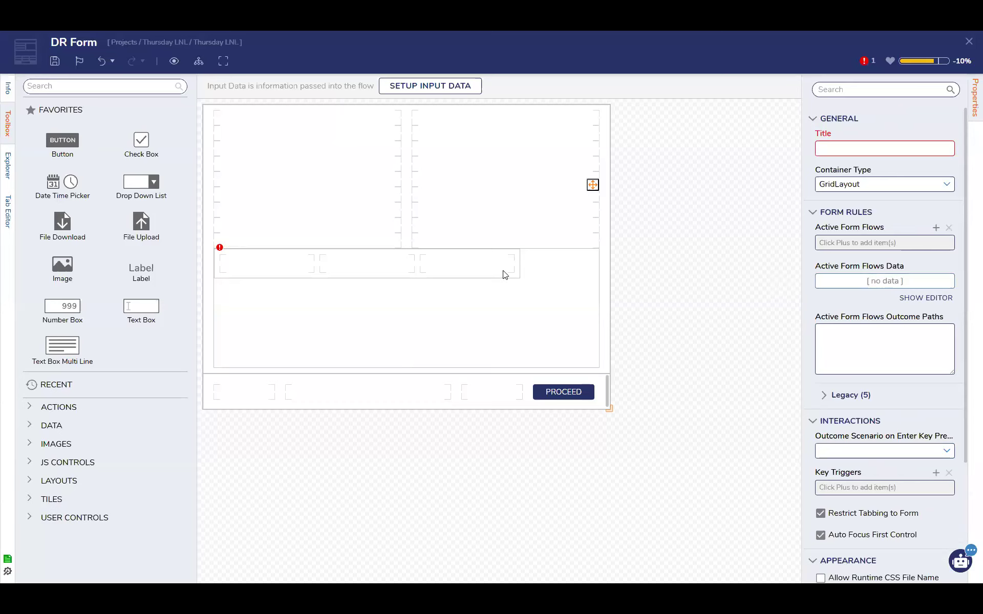
scroll(889, 393, down, 3)
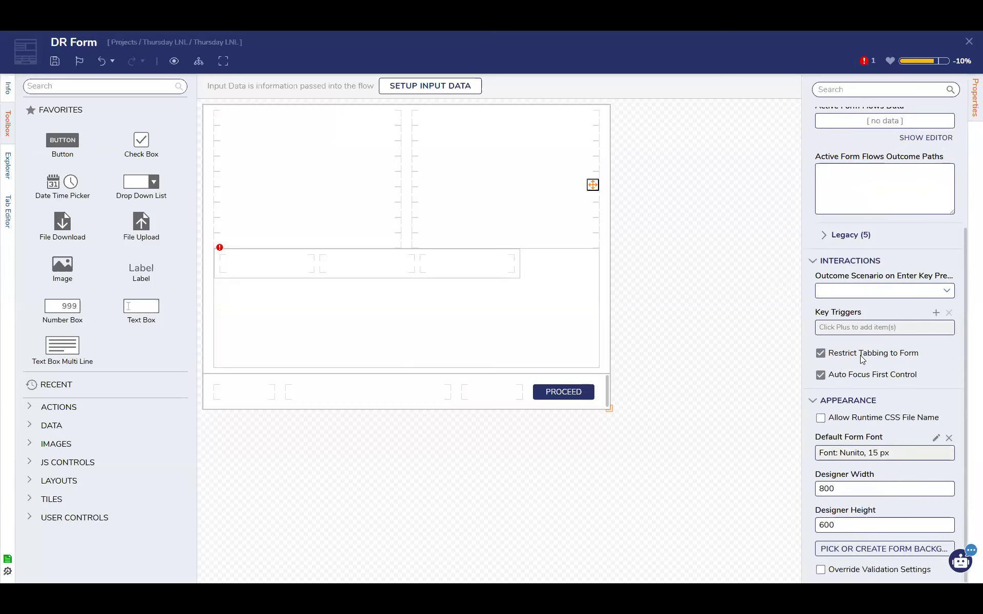
click(864, 419)
click(871, 421)
Place a Vertical Stack layout in the upper part of the form body and stretch it across both columns
click(139, 85)
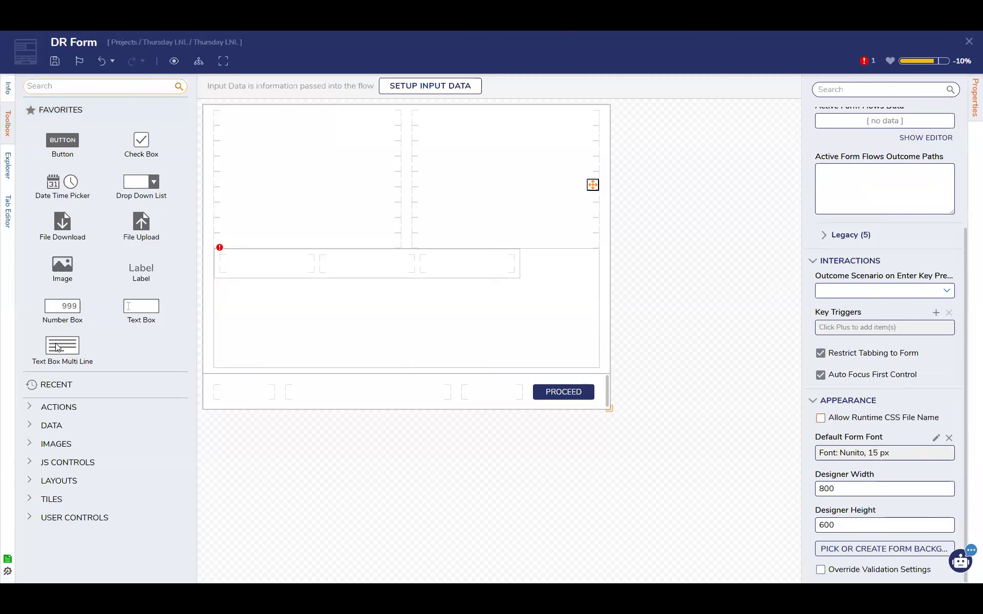
click(29, 498)
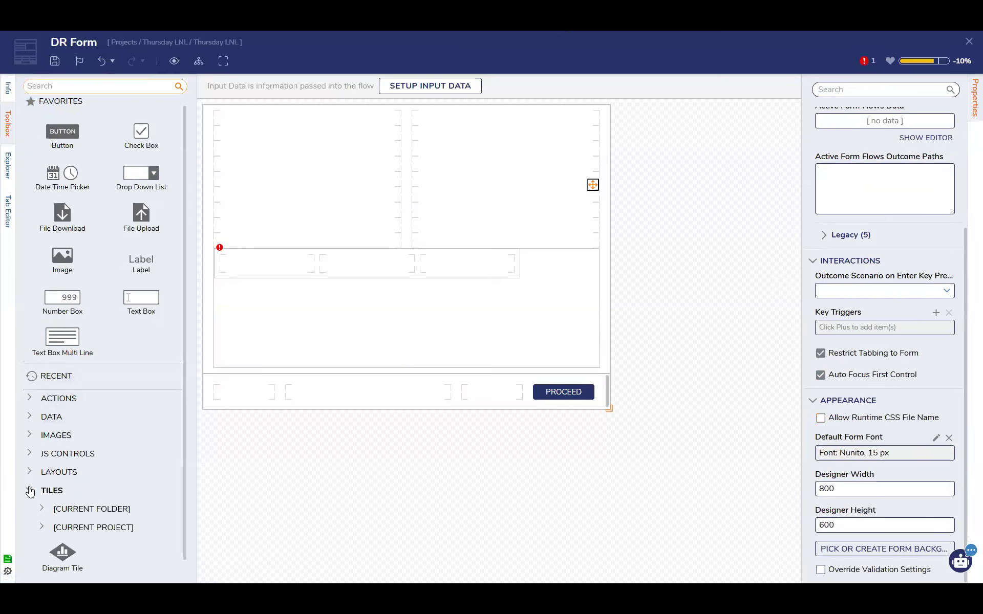
click(29, 497)
click(31, 480)
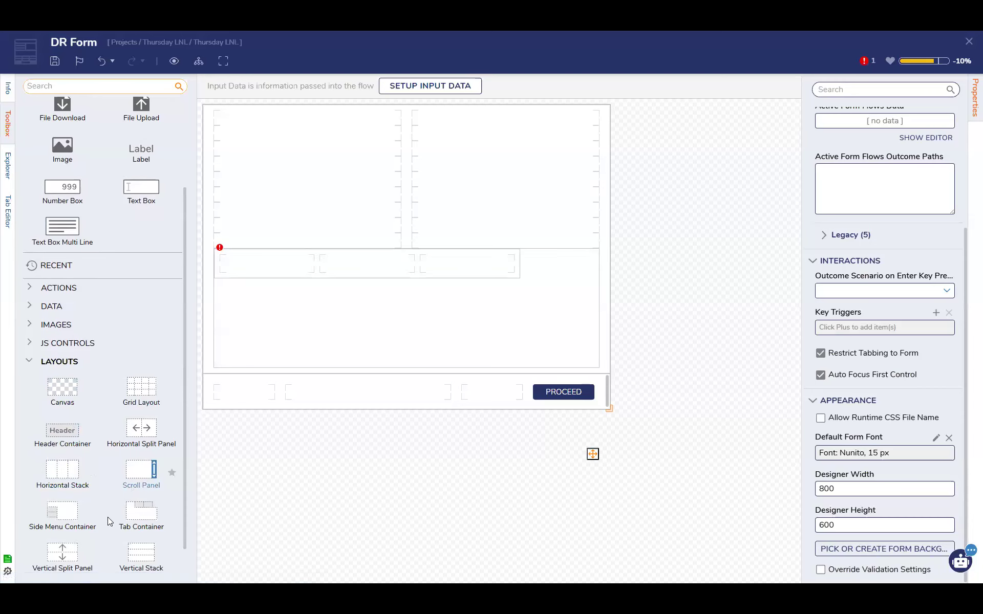
scroll(115, 523, down, 1)
drag(141, 517, 369, 228)
drag(308, 231, 309, 114)
drag(403, 180, 611, 193)
Extend the Vertical Stack down the whole form body and place the Data Repeater inside it, enlarged to nearly the stack's full height
drag(408, 261, 395, 383)
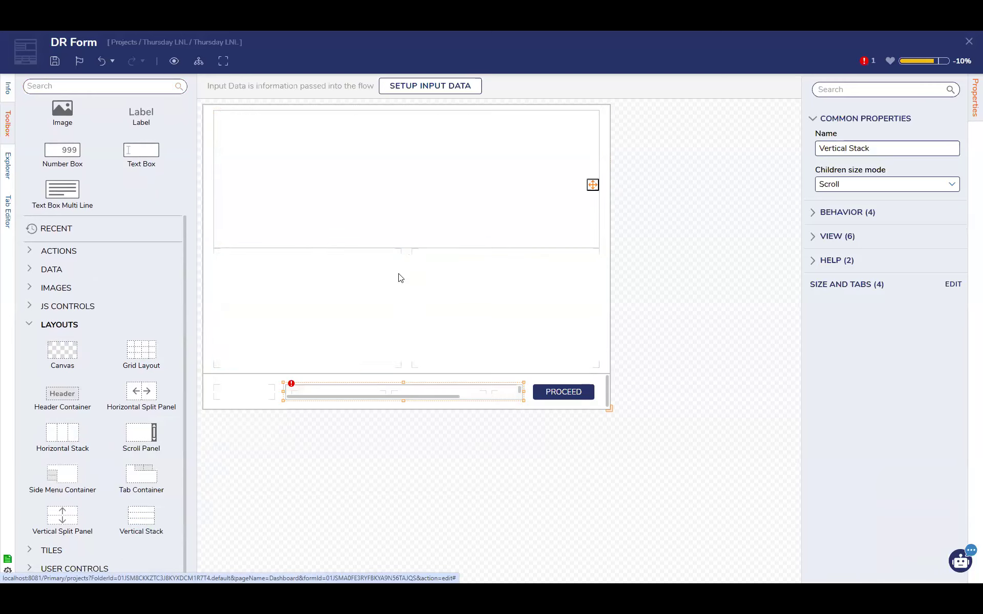
click(407, 242)
drag(406, 250, 402, 391)
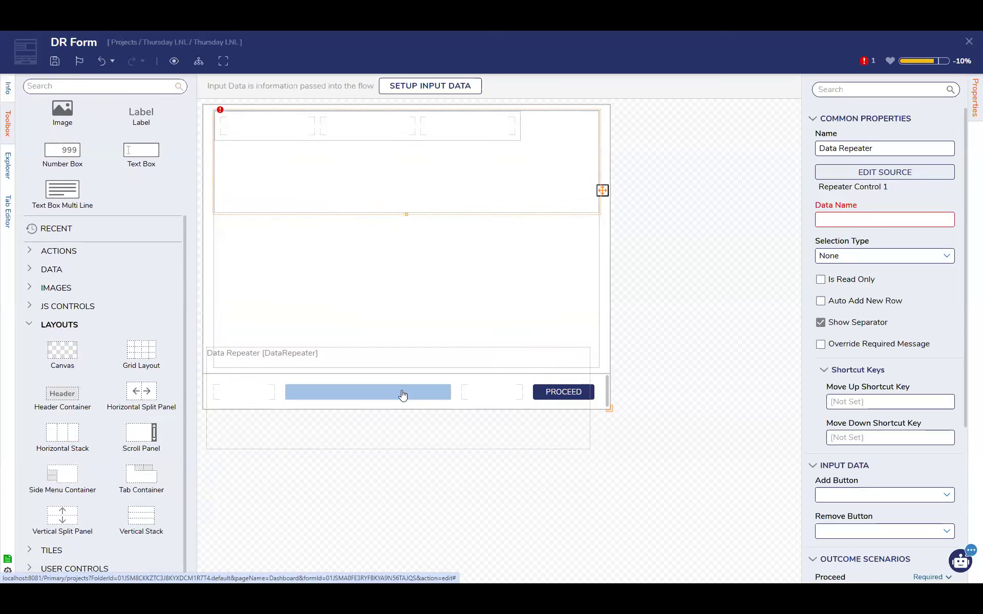
drag(406, 214, 386, 358)
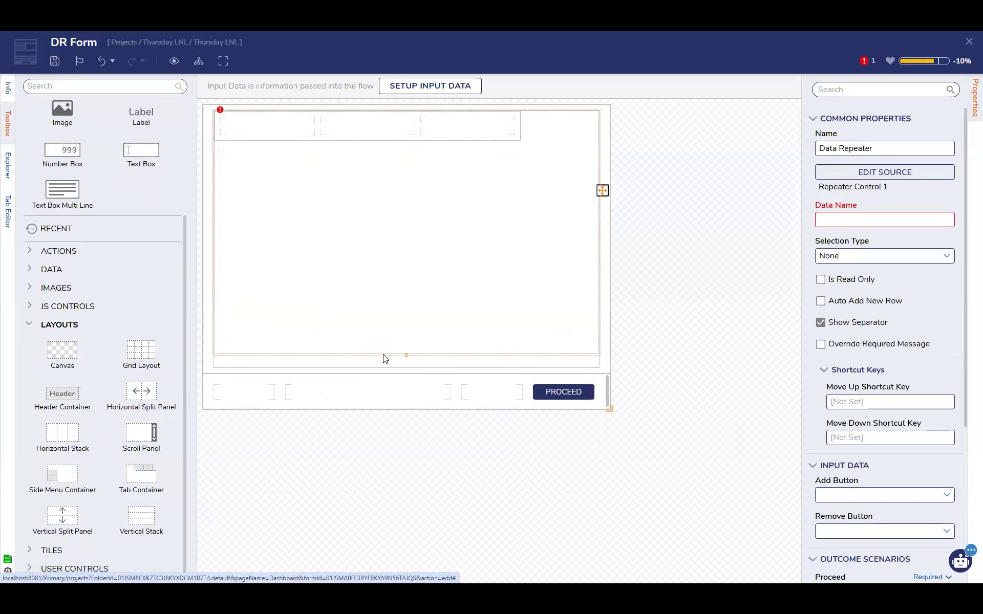
mouse_move(430, 247)
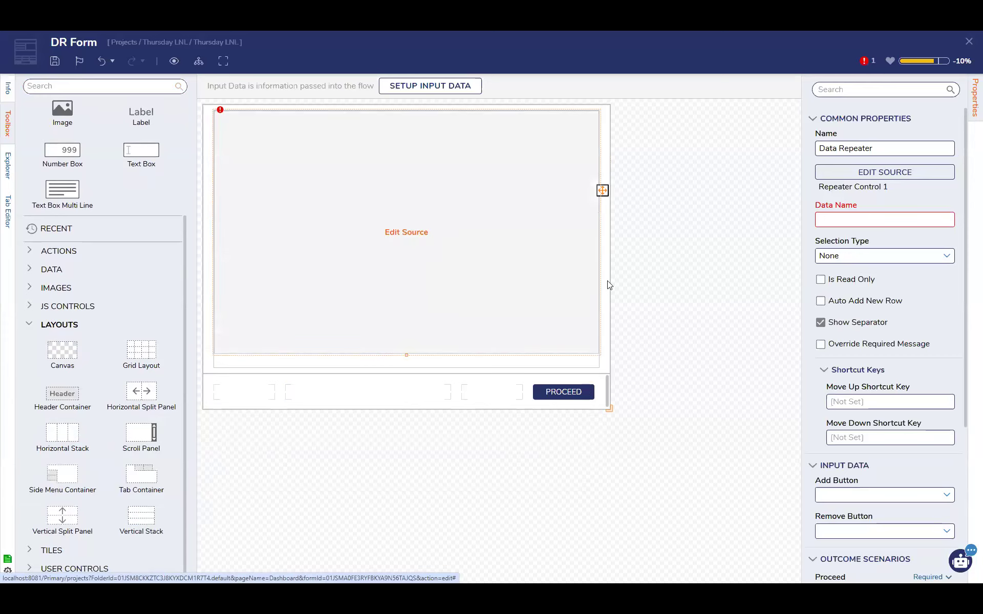
mouse_move(425, 276)
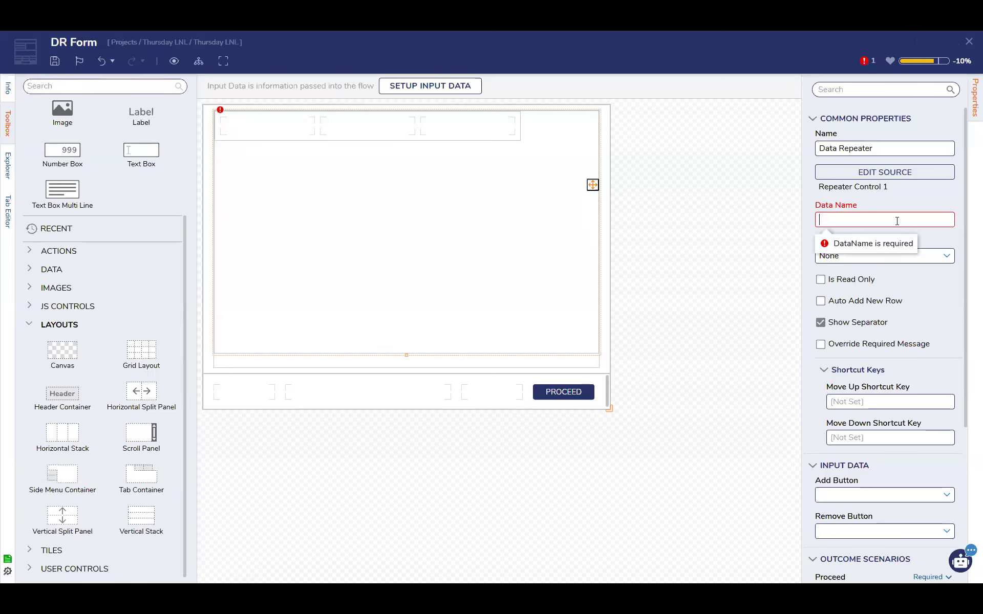
click(896, 221)
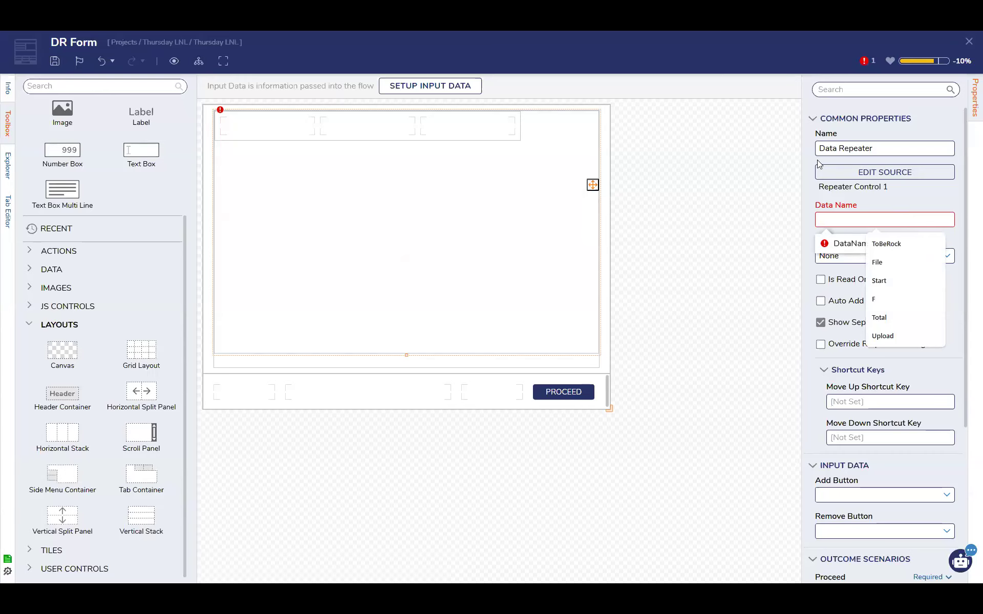
text(Fi)
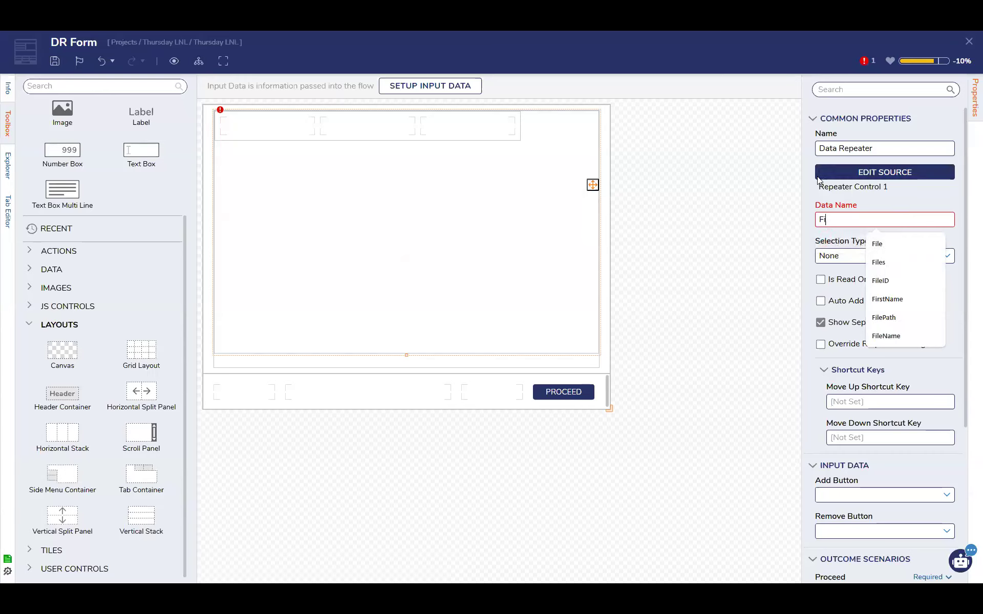
text(elReference)
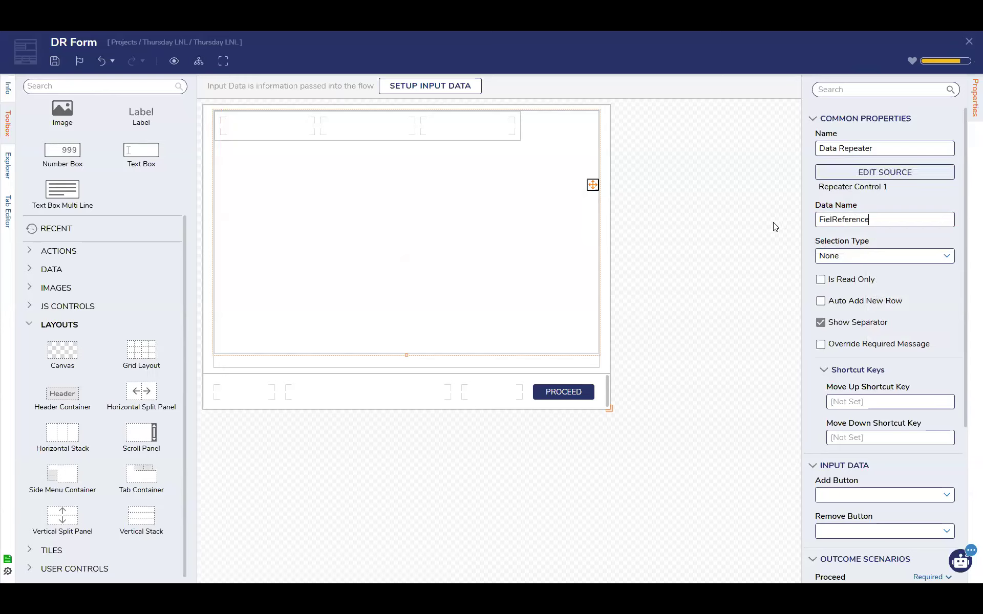
click(830, 219)
key(BackSpace)
key(Right)
text(e)
Set the Data Repeater's data name to Elements and open its source, Repeater Control 1, for editing
double_click(833, 219)
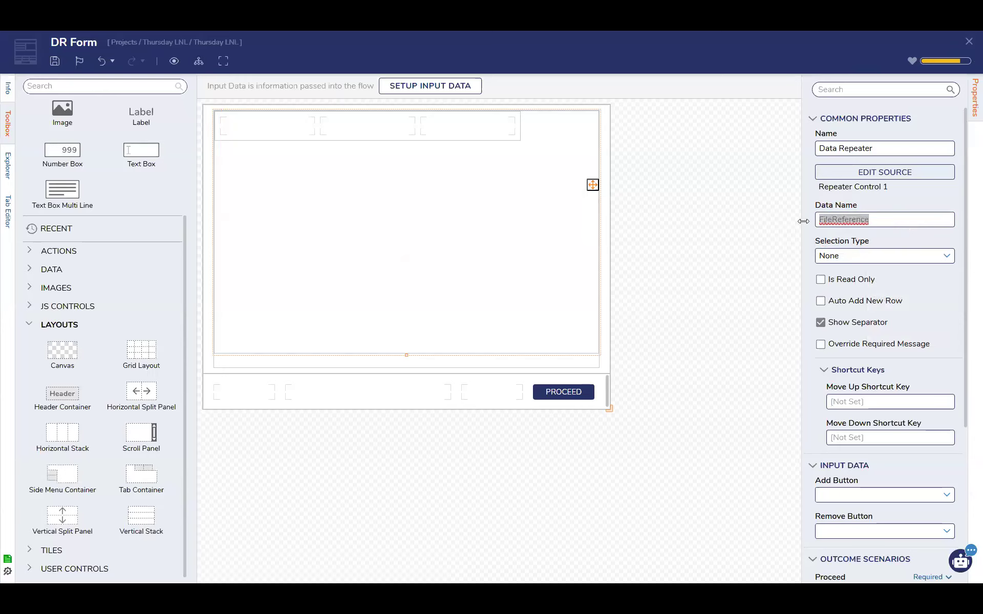
text(Elements)
click(870, 174)
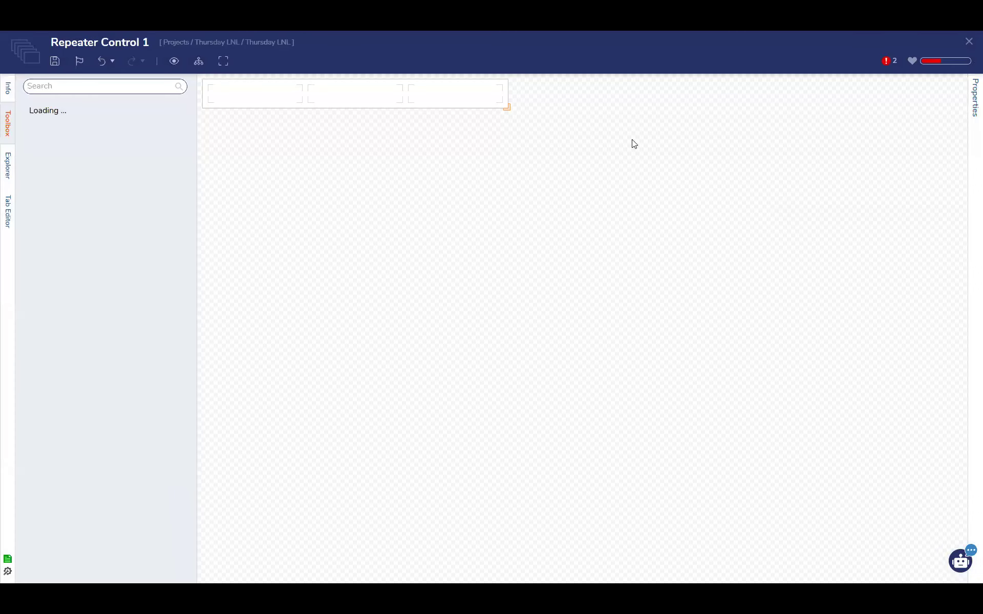
Set the input type of Repeater Control 1 to ElementRegistration
click(975, 98)
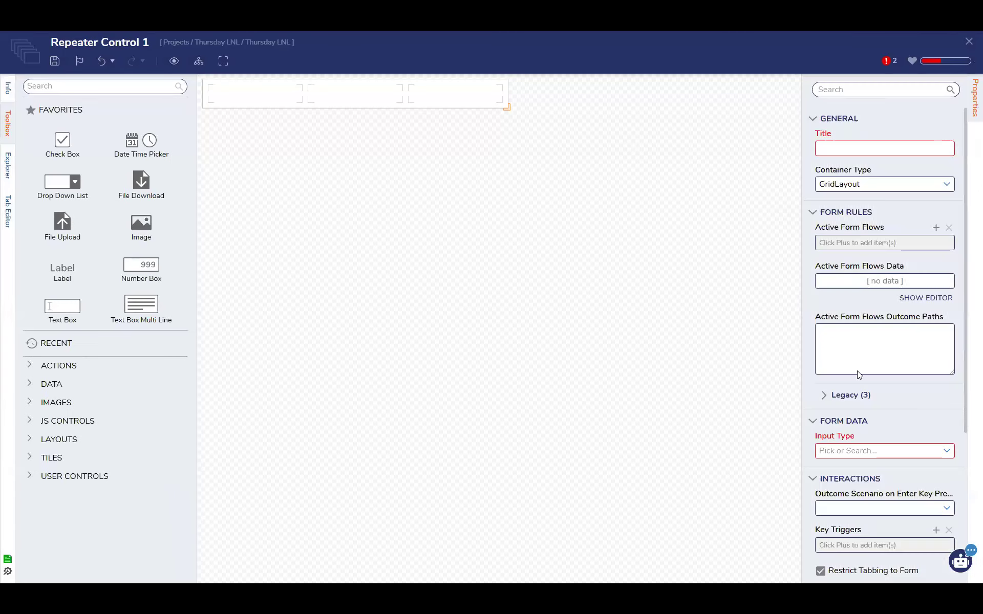
click(946, 456)
text(elem)
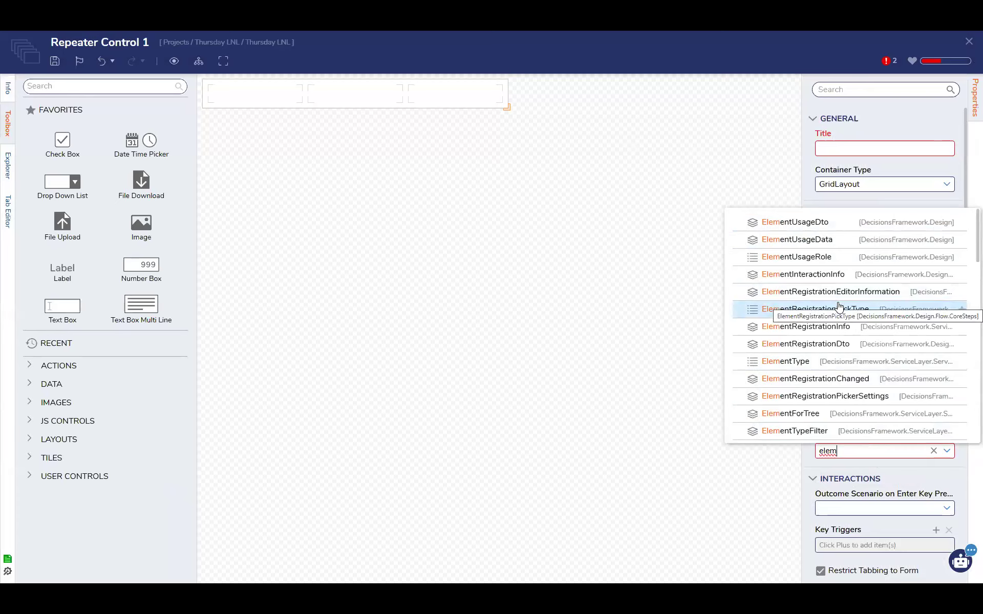
text(entregistr)
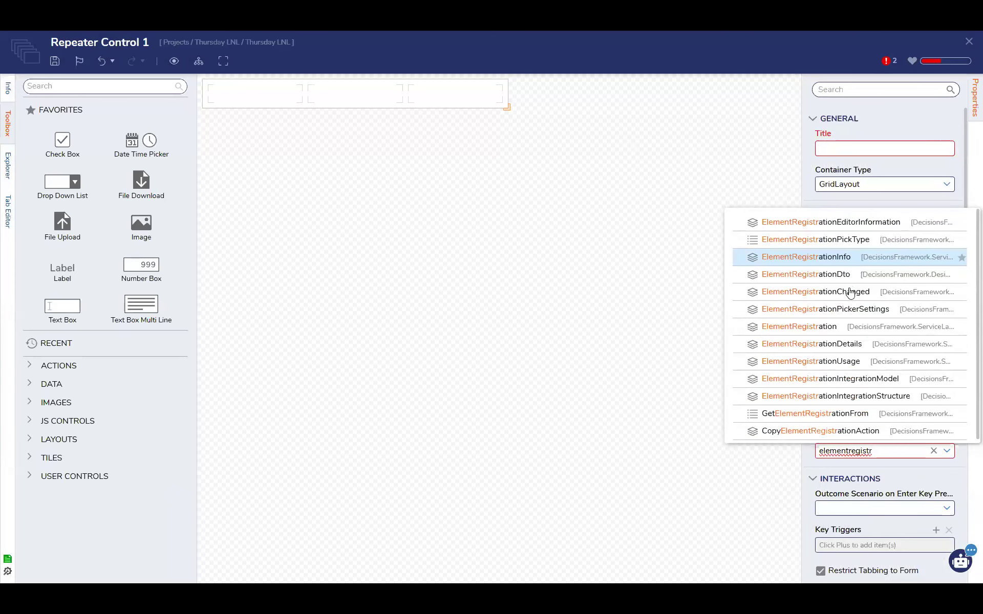
click(839, 326)
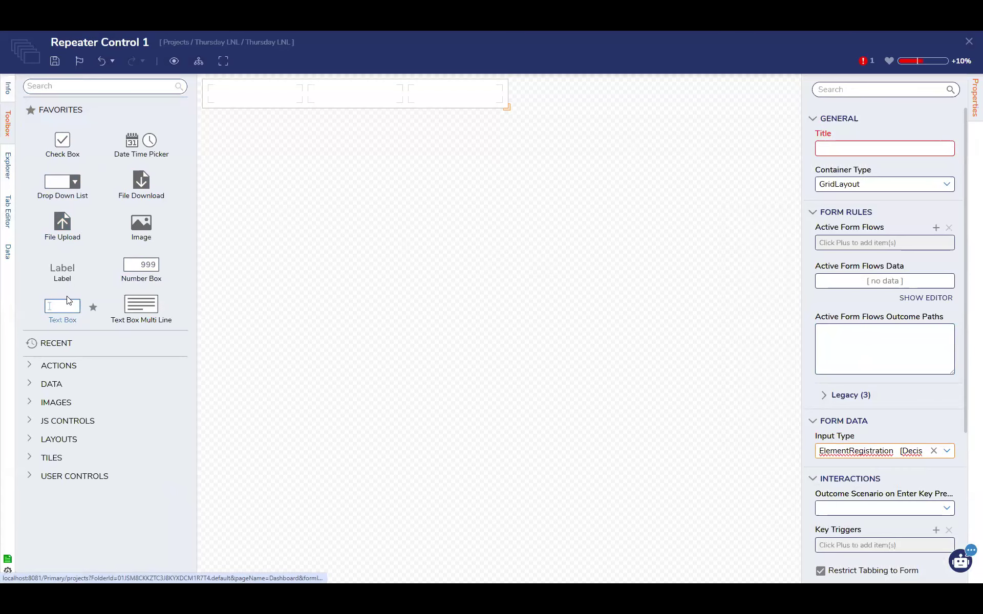
Place a Text Box in the repeater control's first cell and open the Form Data fields for its data name
drag(66, 306, 234, 98)
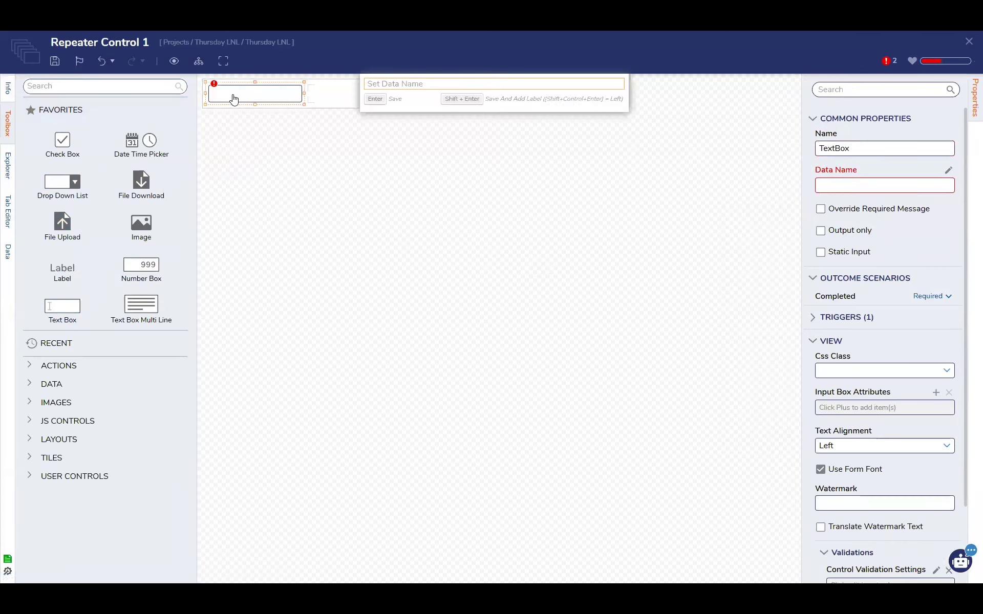
click(428, 243)
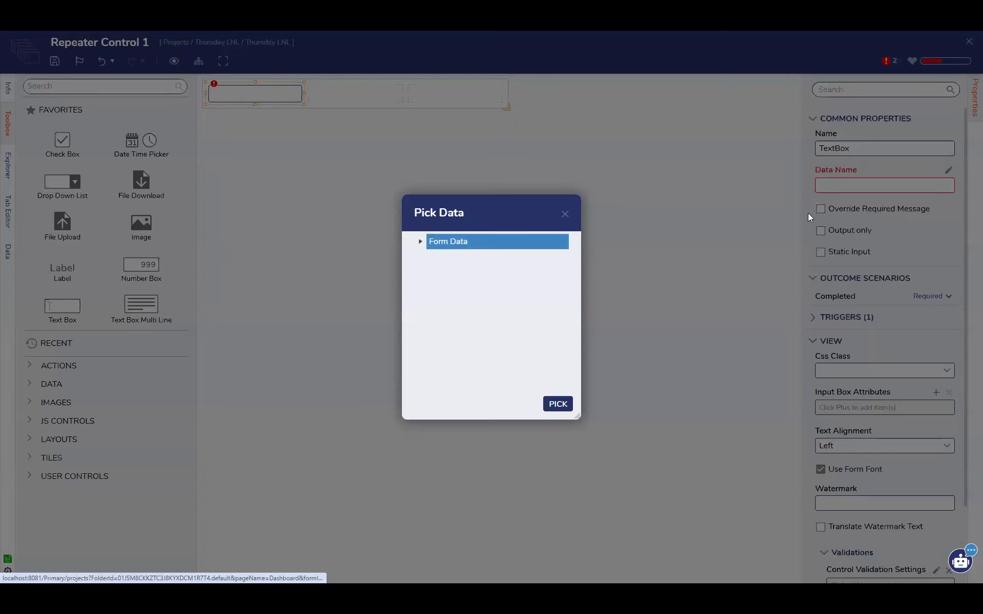
click(420, 241)
Look through the Form Data fields, including those under ExtensionData, for one suited to the Text Box
click(457, 294)
scroll(457, 294, down, 10)
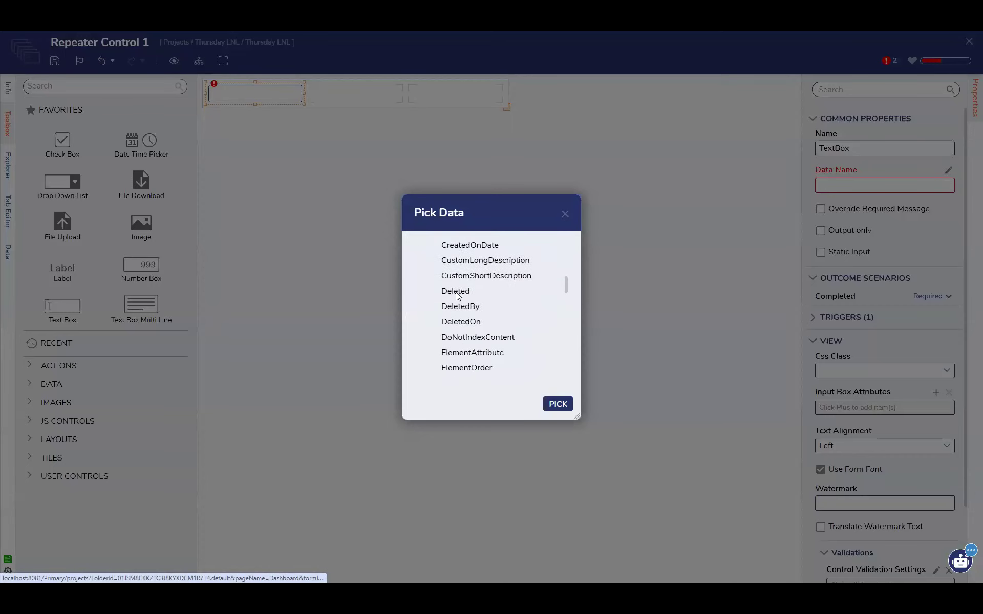
scroll(471, 271, up, 4)
click(471, 268)
click(467, 303)
scroll(481, 303, up, 3)
click(475, 278)
scroll(476, 267, down, 5)
click(476, 267)
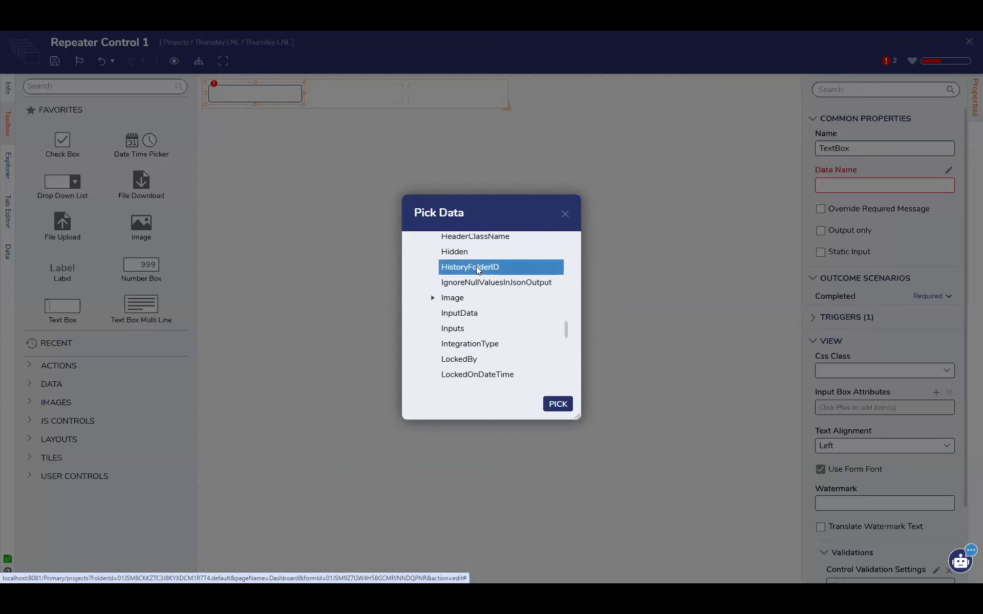
scroll(476, 266, down, 5)
click(467, 270)
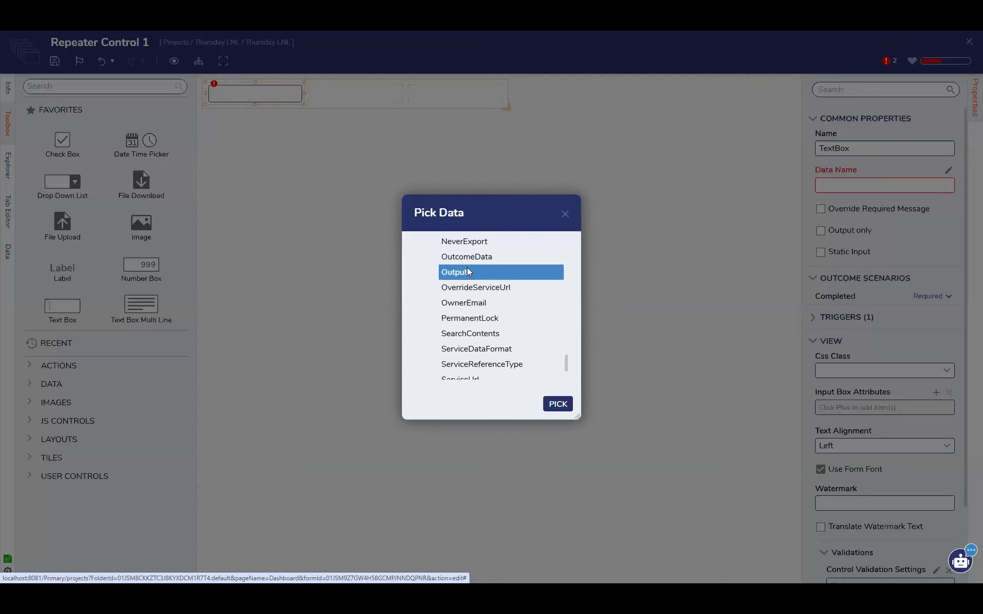
scroll(467, 267, down, 1)
scroll(481, 301, up, 7)
scroll(481, 301, up, 6)
scroll(455, 310, down, 2)
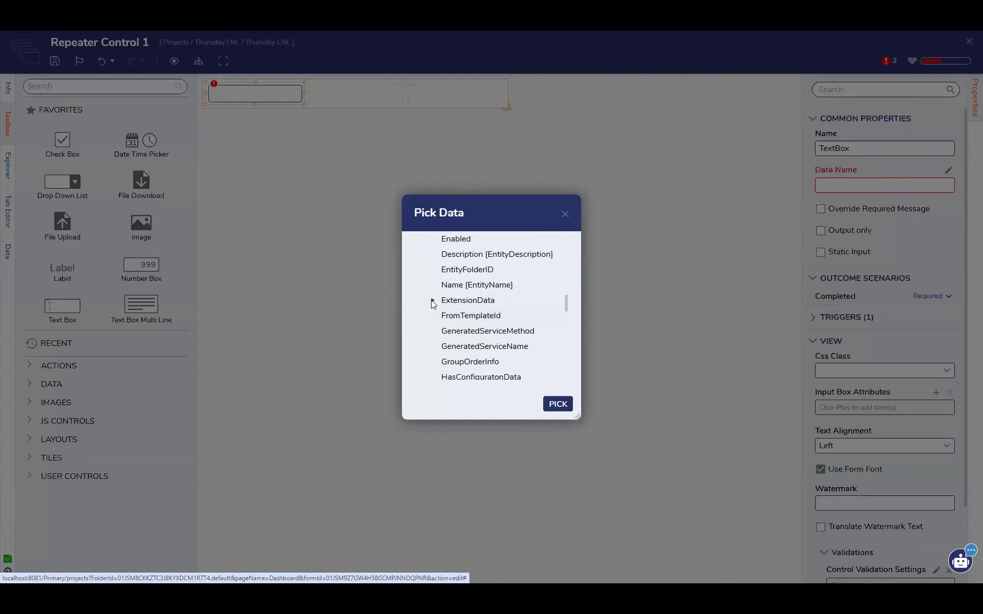
click(432, 301)
scroll(432, 301, down, 1)
scroll(451, 282, down, 3)
scroll(451, 282, up, 3)
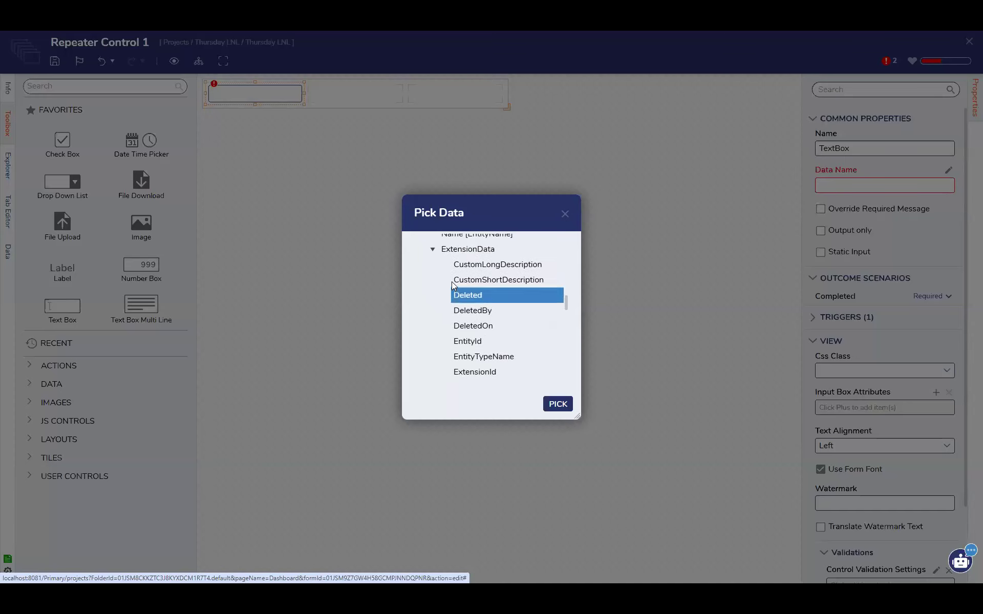
scroll(487, 339, down, 1)
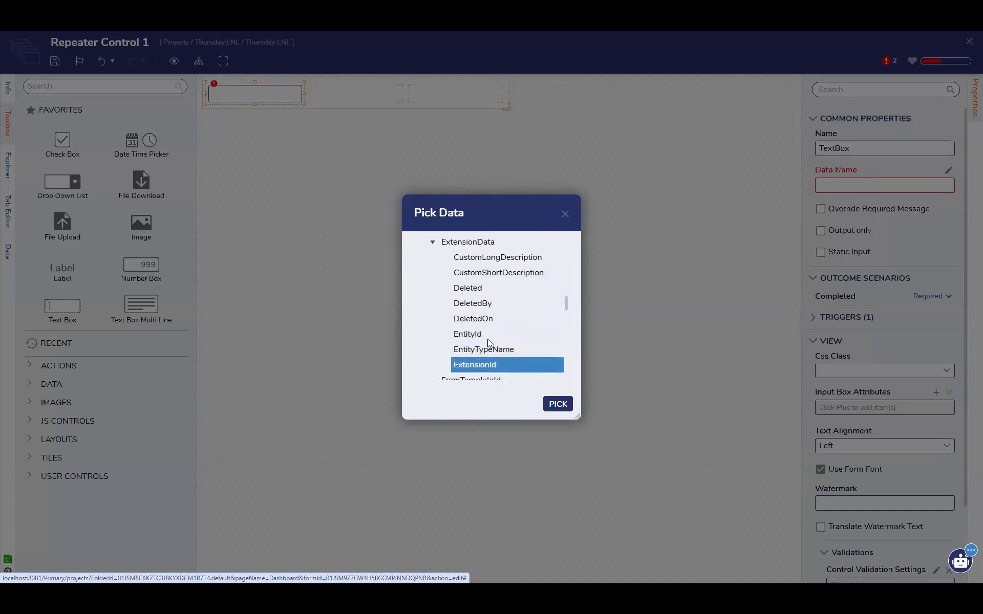
scroll(433, 270, up, 2)
click(432, 250)
Bind the Text Box's data name to the Name [EntityName] field of Form Data
scroll(438, 261, up, 4)
click(469, 336)
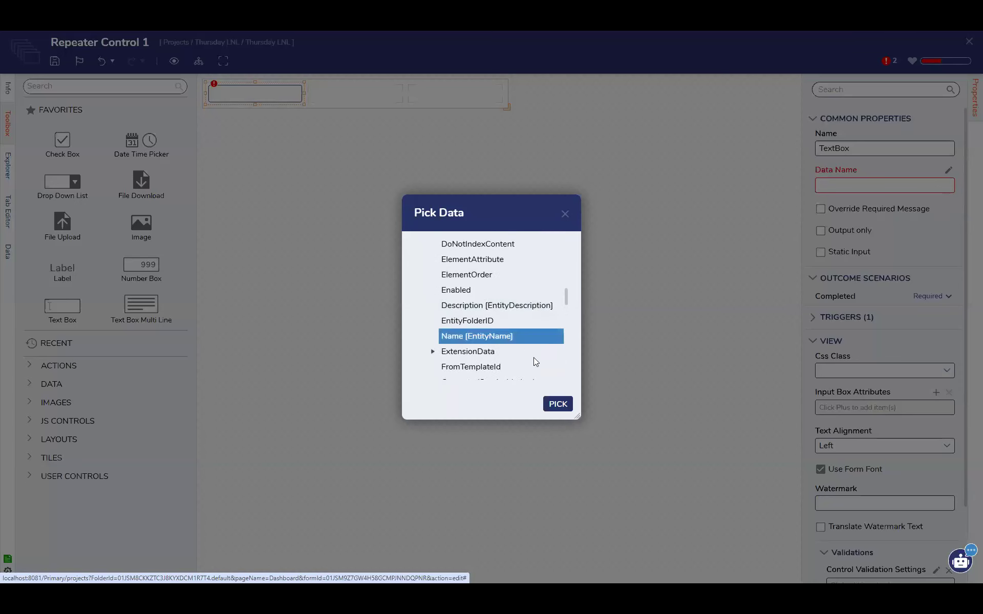
click(558, 404)
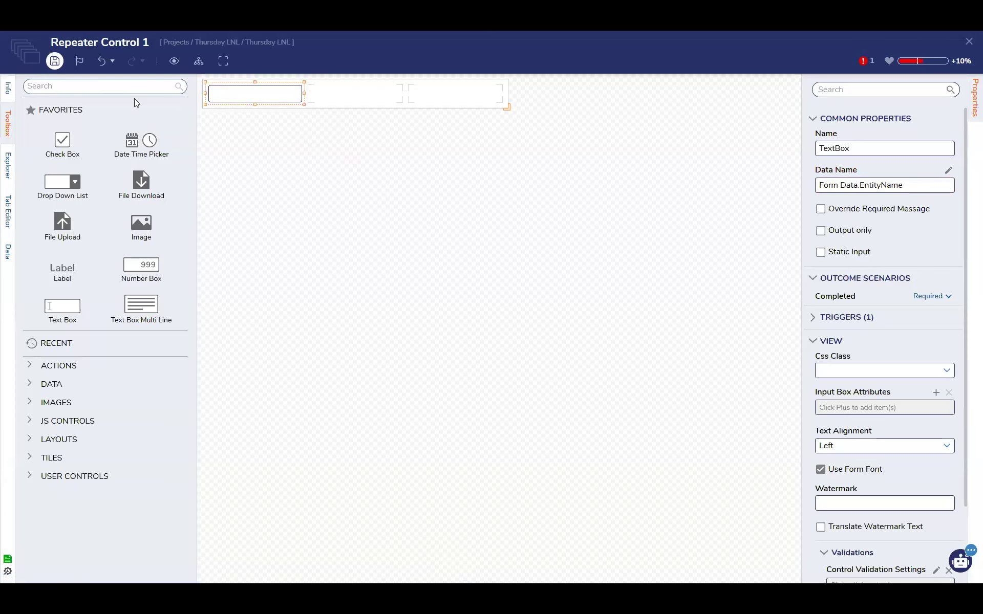
Save Repeater Control 1 and close it to return to DR Form
click(54, 60)
click(620, 377)
click(968, 41)
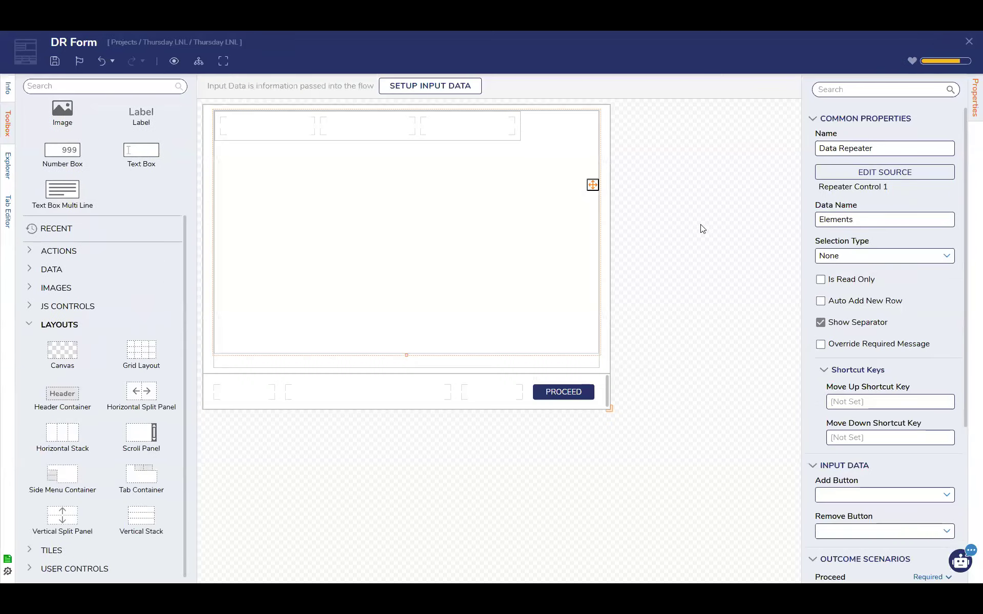
Save DR Form and create a new Flow named Test DR in the Thursday LNL folder
click(55, 61)
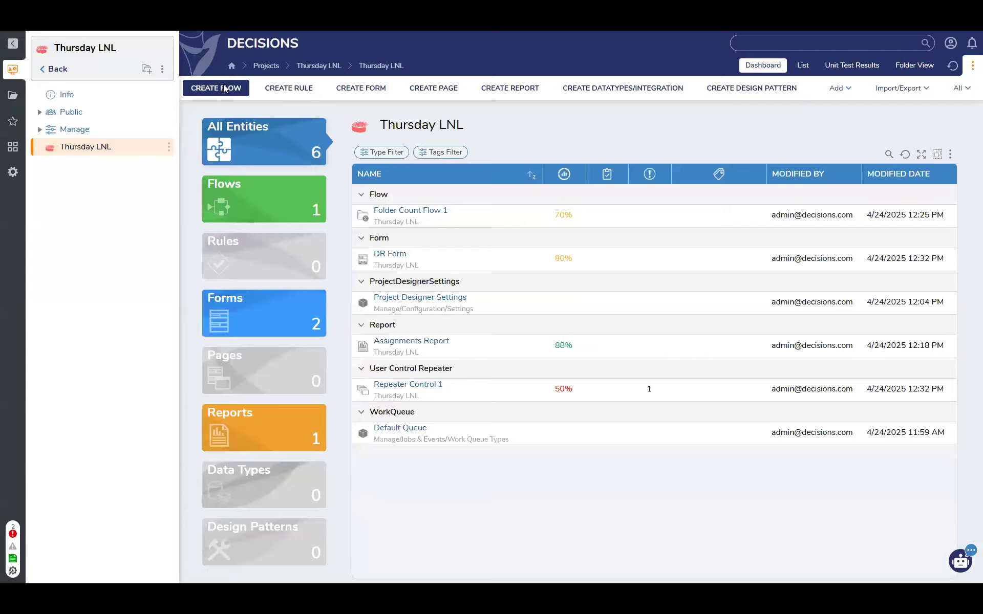
click(216, 88)
click(411, 197)
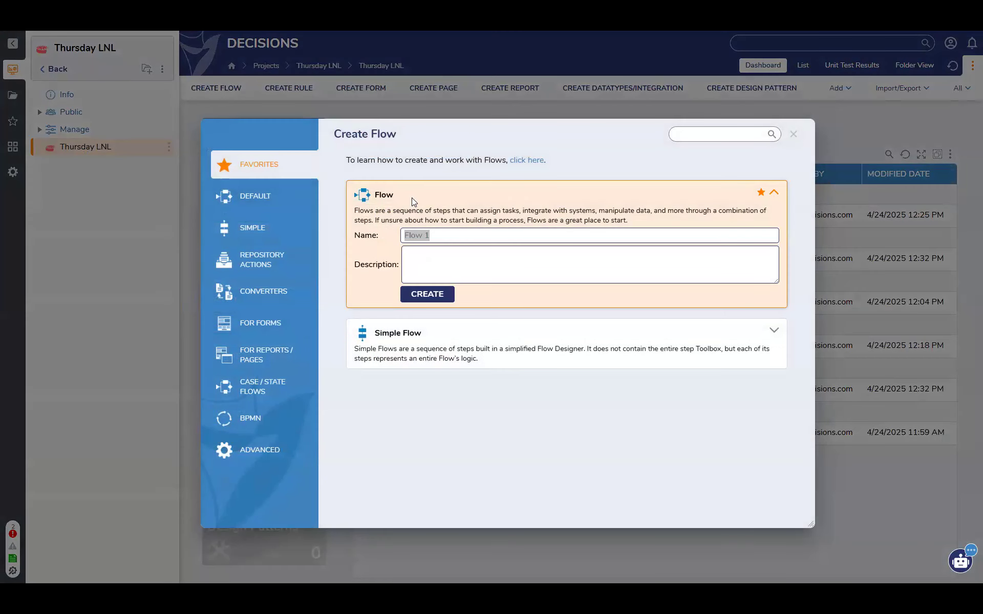
text(Test DR)
key(Return)
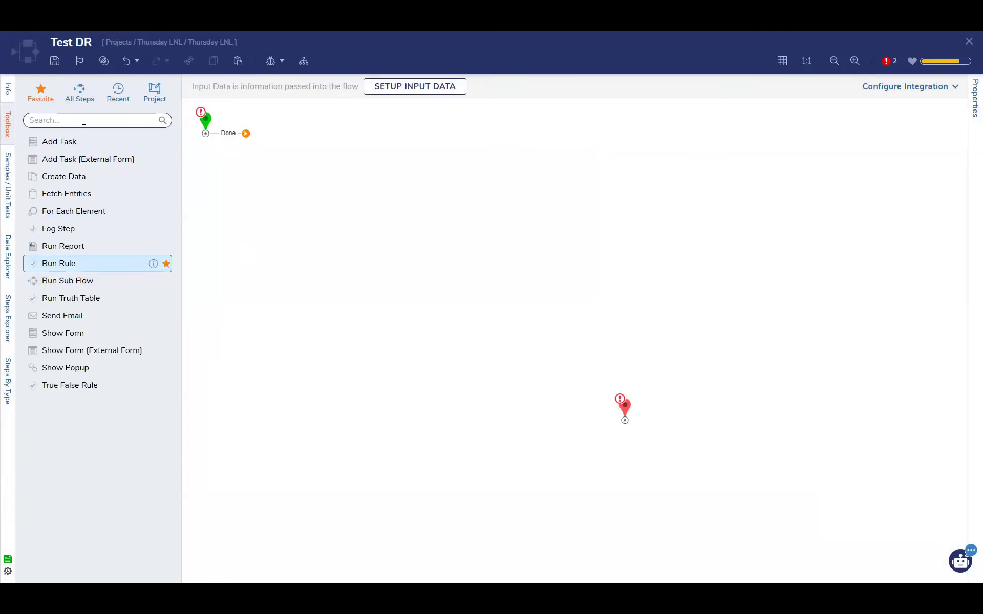
Add a Show Form step to the flow after the Start step and assign the existing DR Form to it
drag(77, 333, 335, 158)
click(876, 91)
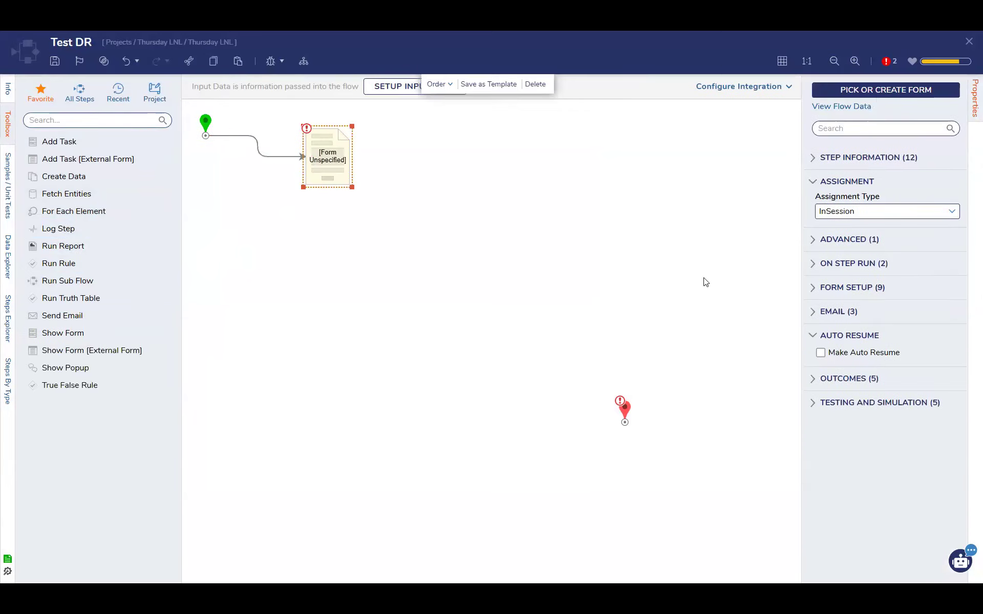
click(594, 353)
click(402, 214)
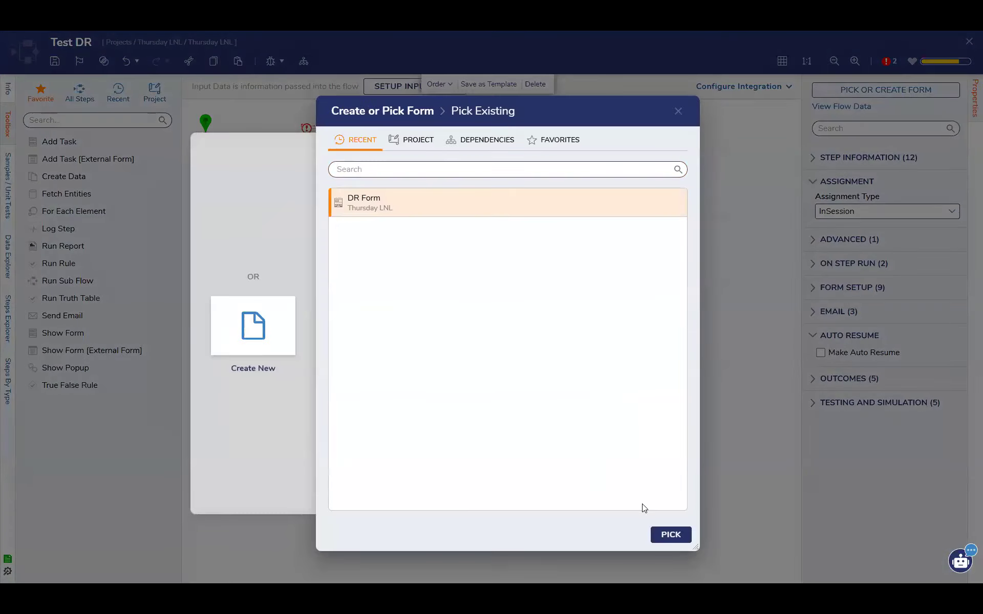
click(673, 534)
Insert a Fetch Entities step of type ElementRegistration whose Results path leads to DR Form, and move the End step nearer
drag(88, 194, 265, 131)
click(921, 217)
text(elementreg)
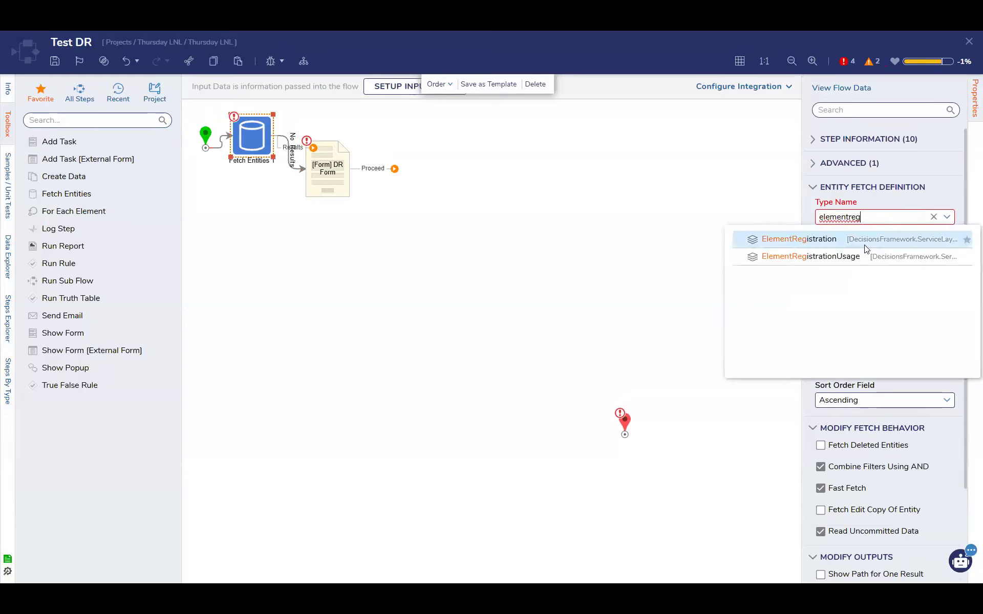
click(865, 237)
mouse_move(277, 153)
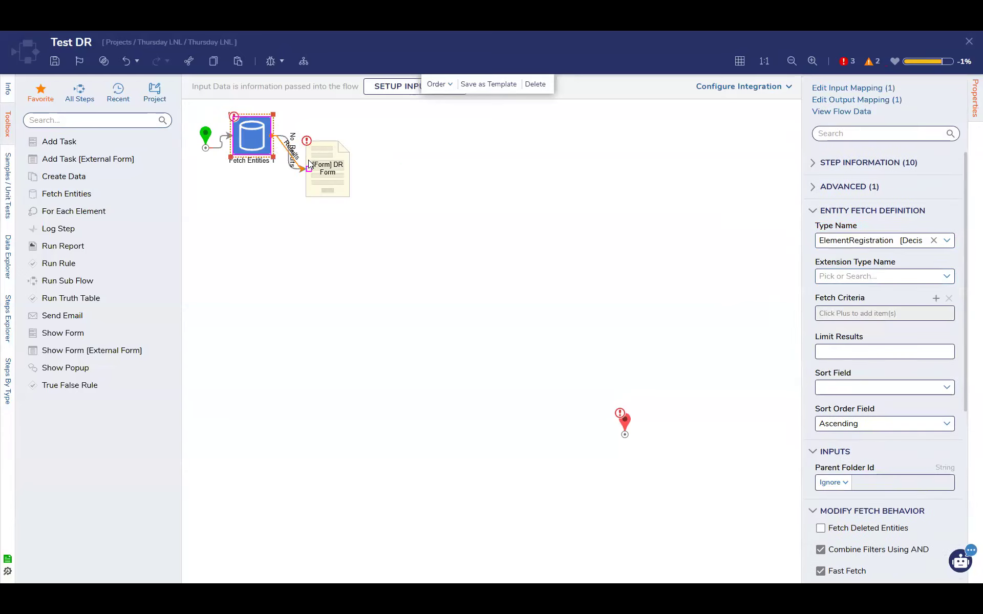
drag(625, 425, 534, 205)
Map the DR Form step's Elements input to EntityResults and set selected Elements Line Number to Ignore
click(334, 194)
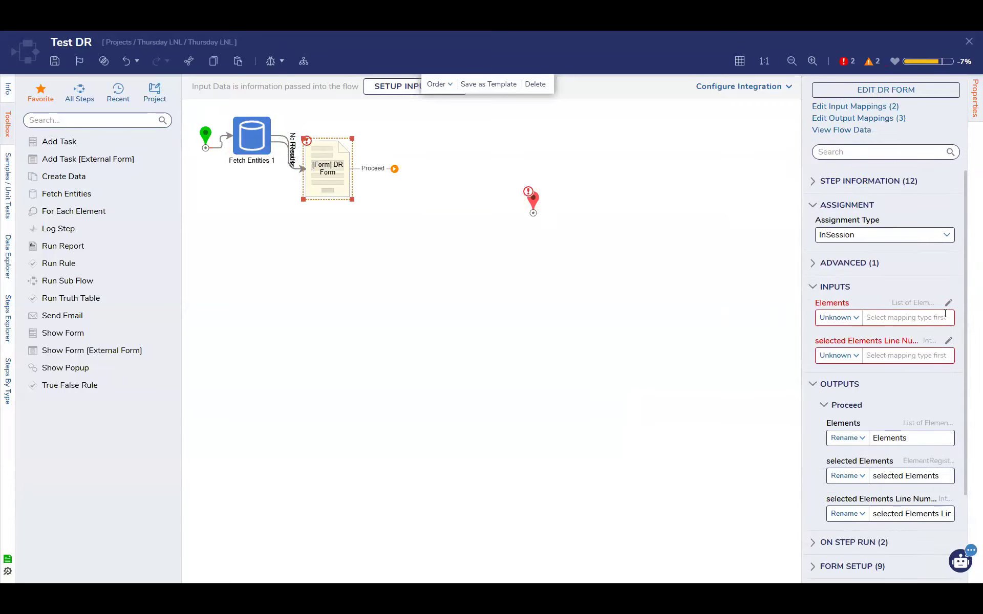
click(948, 303)
click(281, 217)
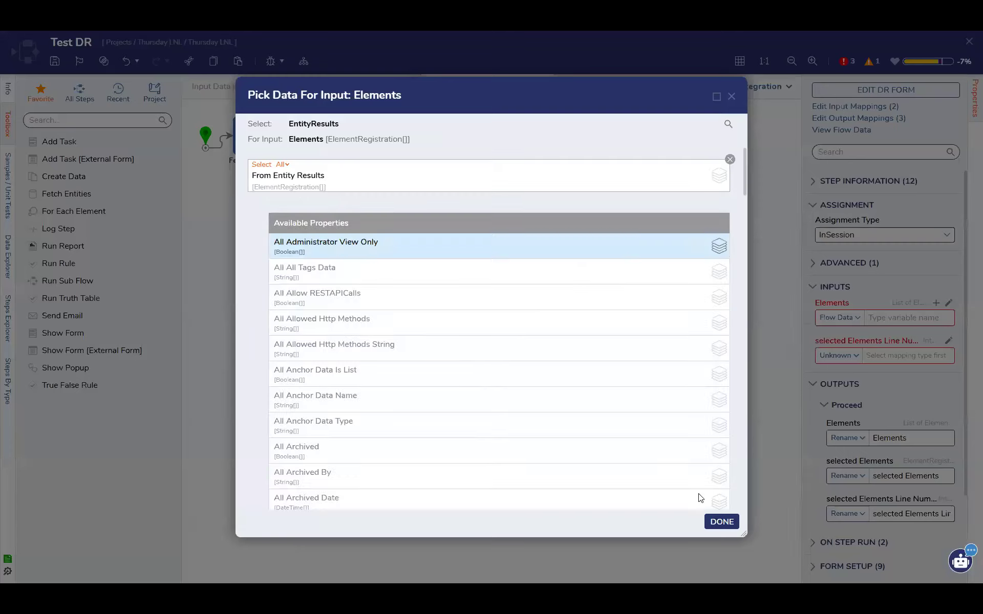
click(721, 522)
click(850, 355)
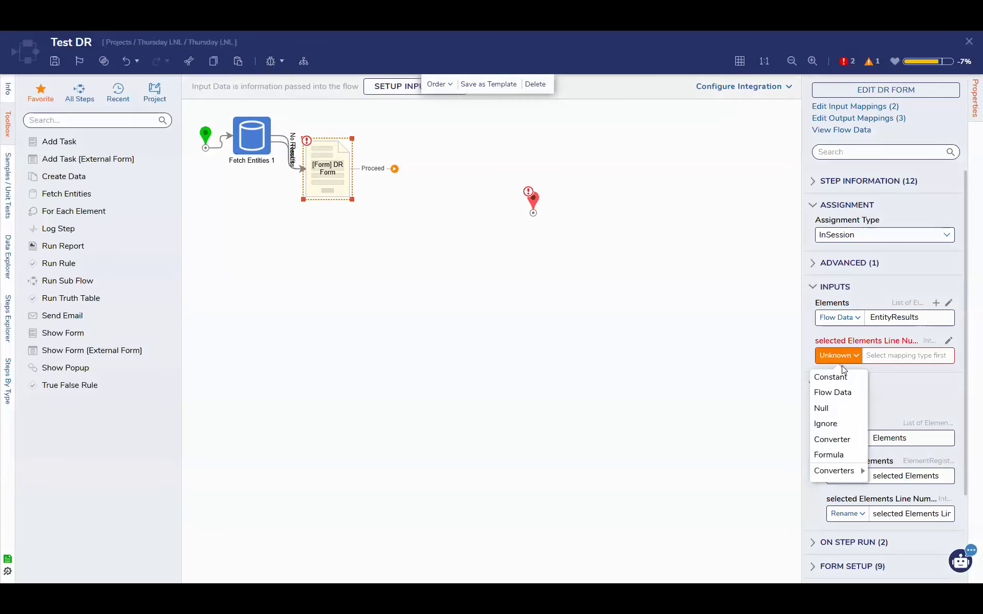
click(838, 428)
Connect the form's Proceed outcome to the End step and space out the DR Form and Fetch Entities steps
click(647, 344)
drag(394, 168, 533, 204)
drag(337, 173, 392, 212)
click(252, 136)
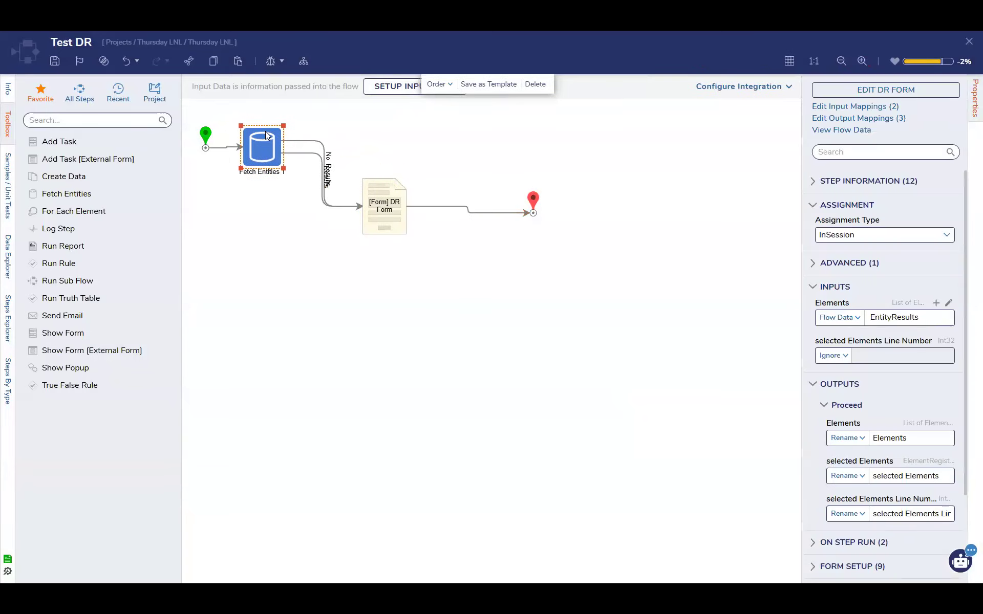
Run the Test DR flow in the debugger and close the debugging session
click(270, 61)
click(782, 249)
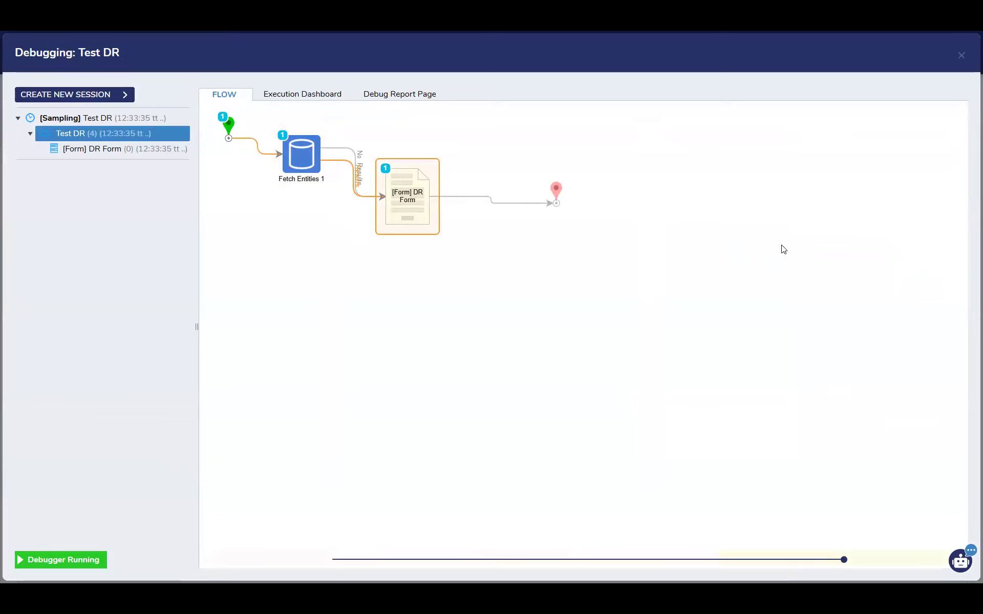
click(60, 94)
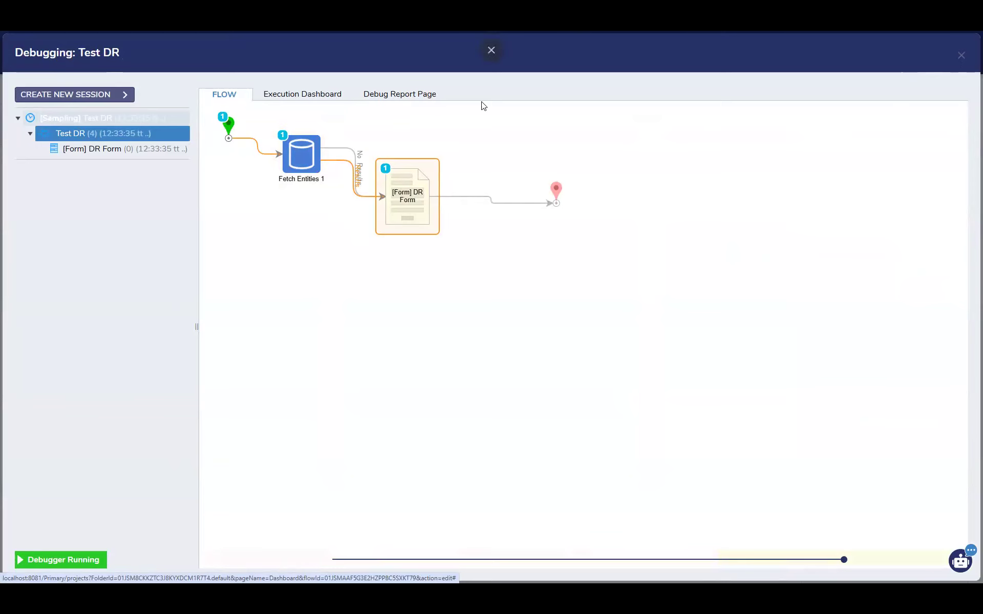
key(Escape)
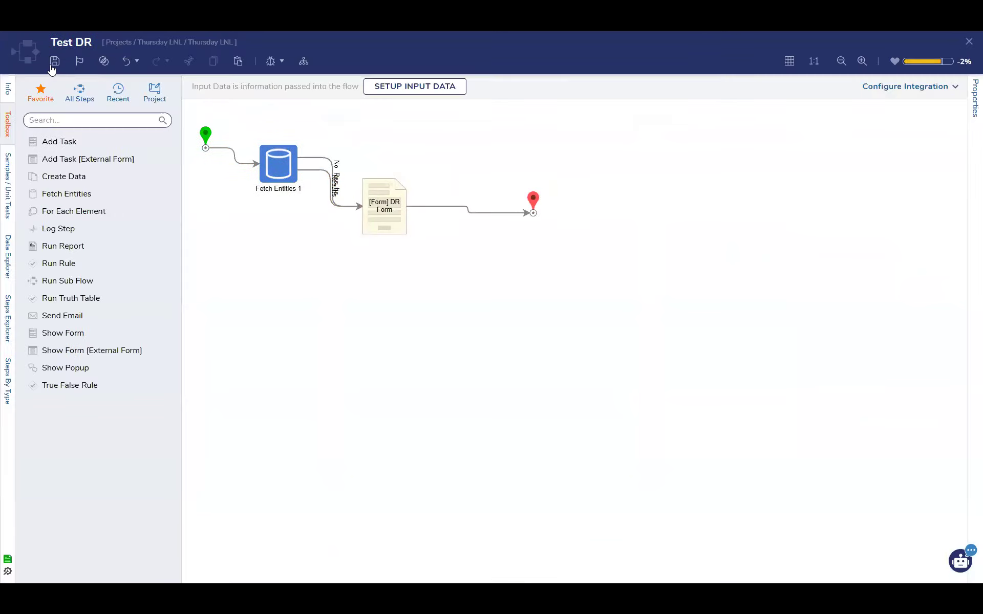
Save the Test DR flow and close it to return to the project folder
click(54, 63)
click(611, 360)
click(969, 40)
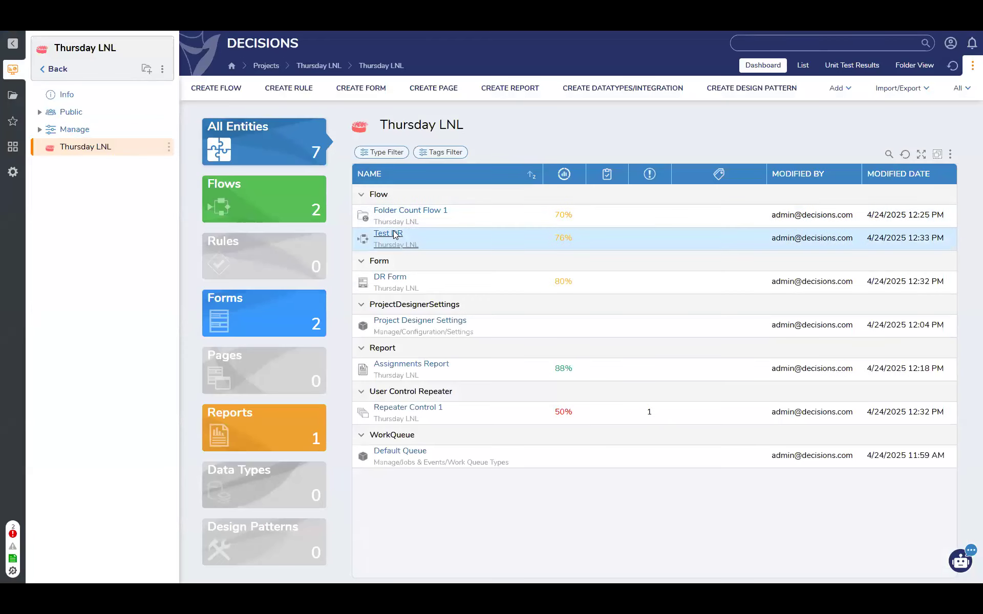
Run the Test DR flow from the project folder and keep waiting for the unresponsive page
right_click(396, 232)
click(427, 128)
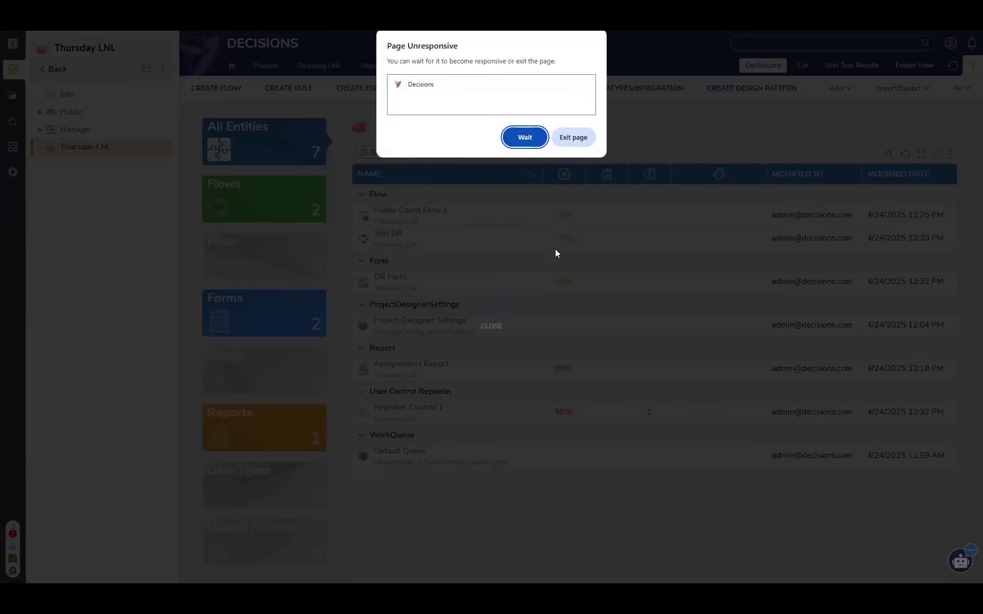
click(524, 137)
click(527, 138)
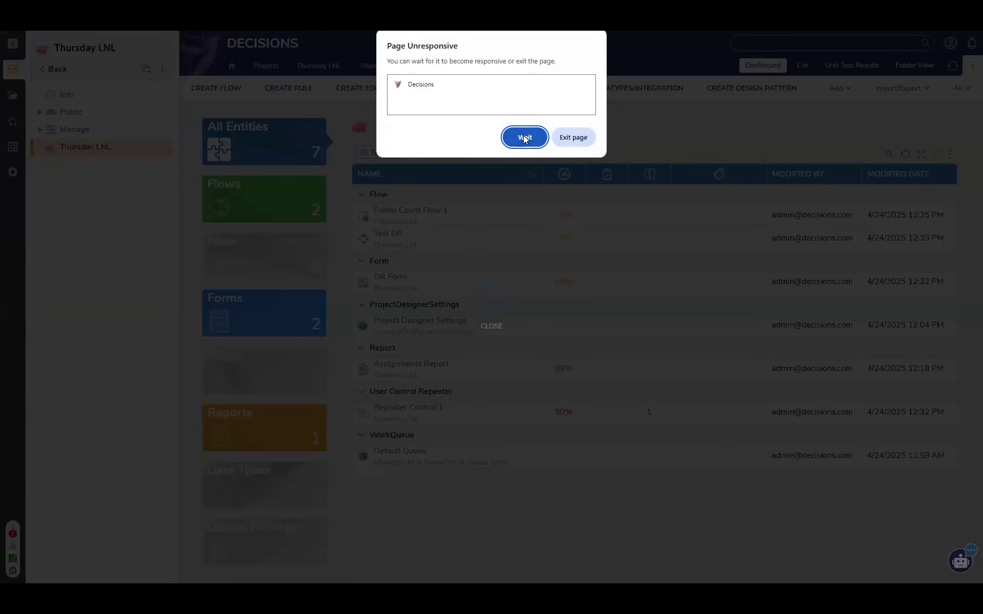
click(525, 136)
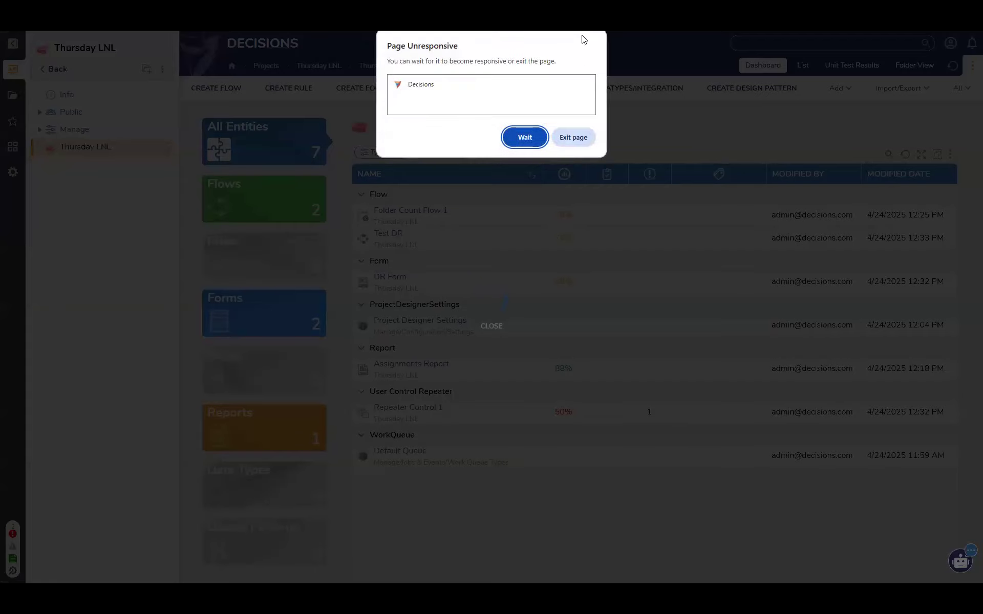
Exit the unresponsive page and reload the Thursday LNL project folder
click(587, 142)
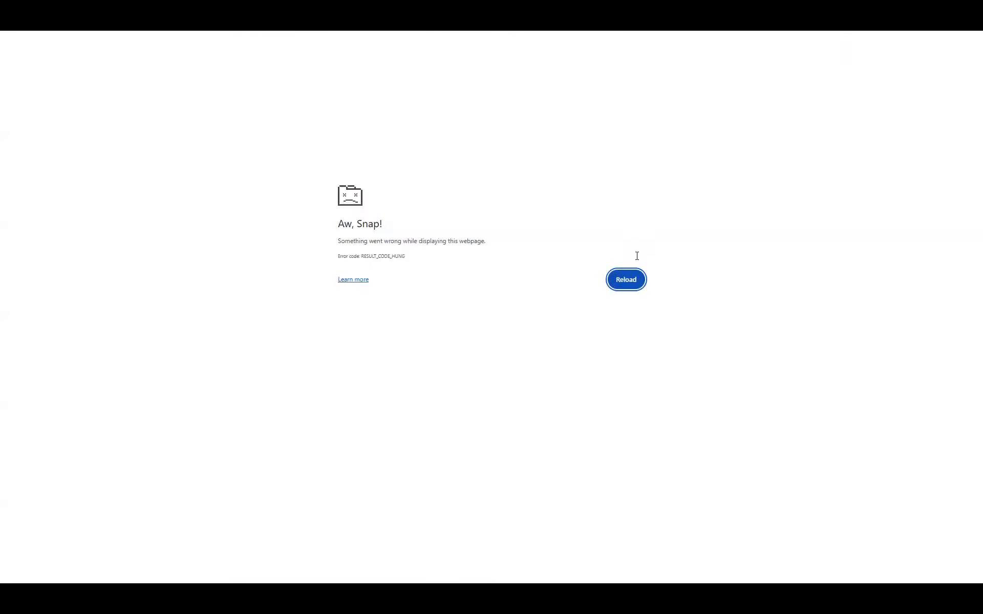
click(634, 282)
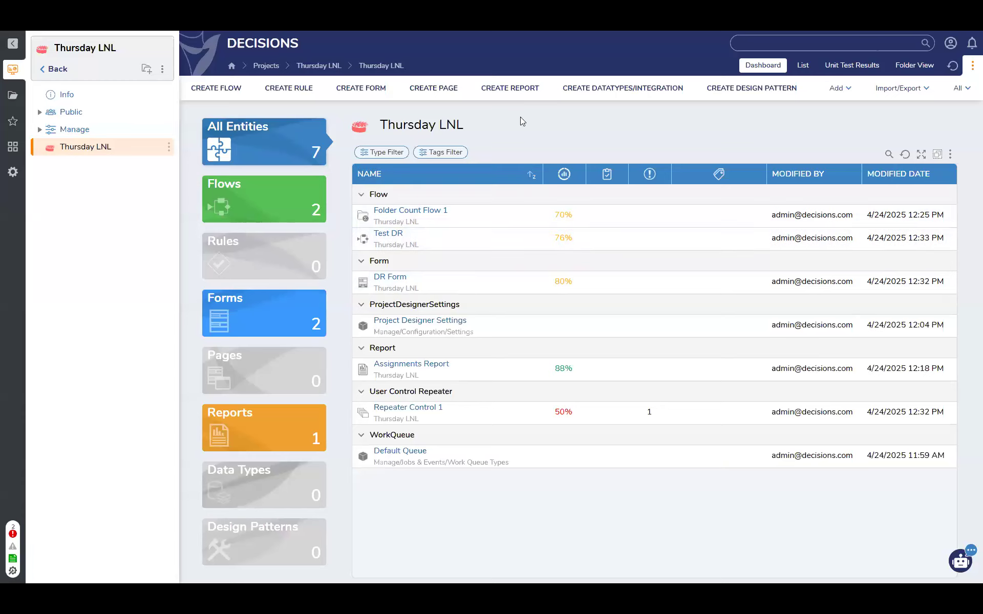
click(522, 88)
click(459, 378)
Open the project's Dependencies configuration and add L&L Wednesday as a project that Thursday LNL relies on
click(40, 113)
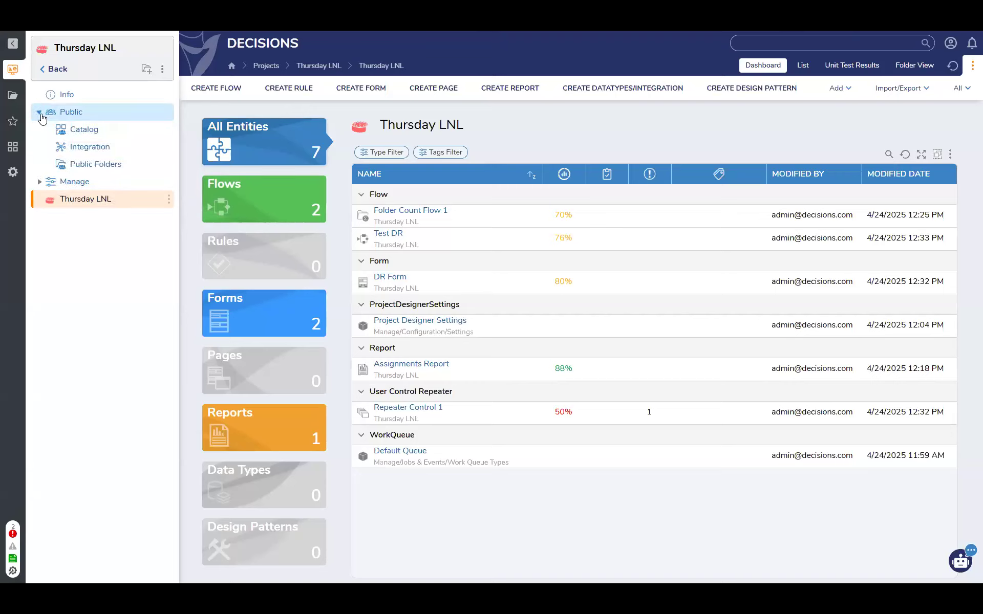
click(39, 183)
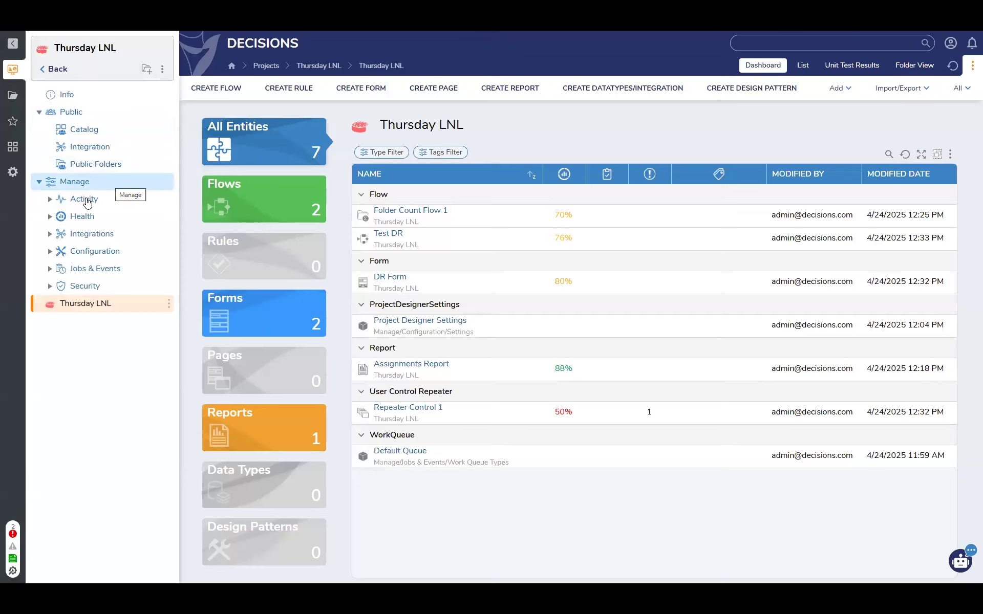
click(50, 251)
click(116, 342)
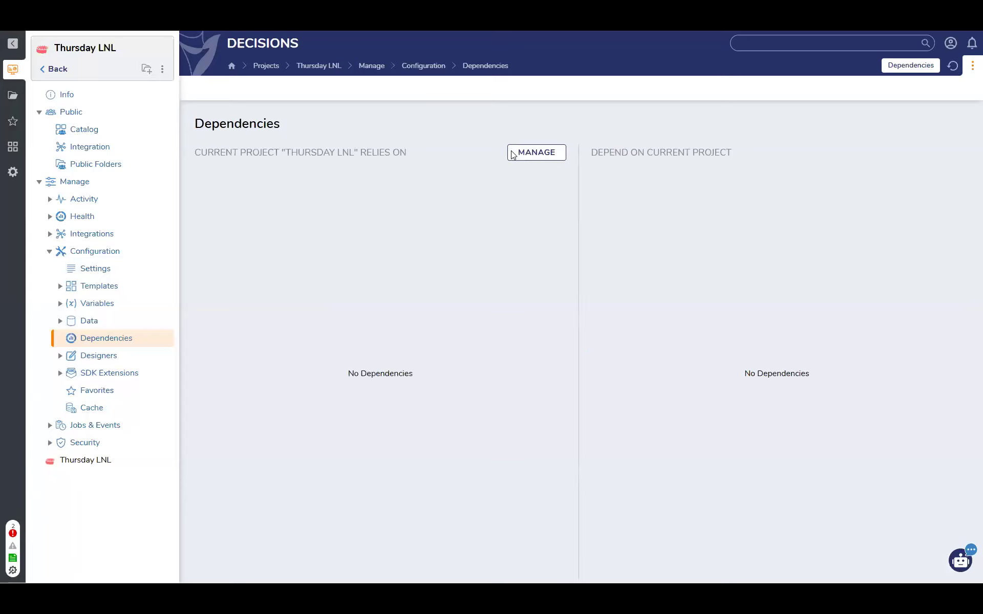
click(534, 156)
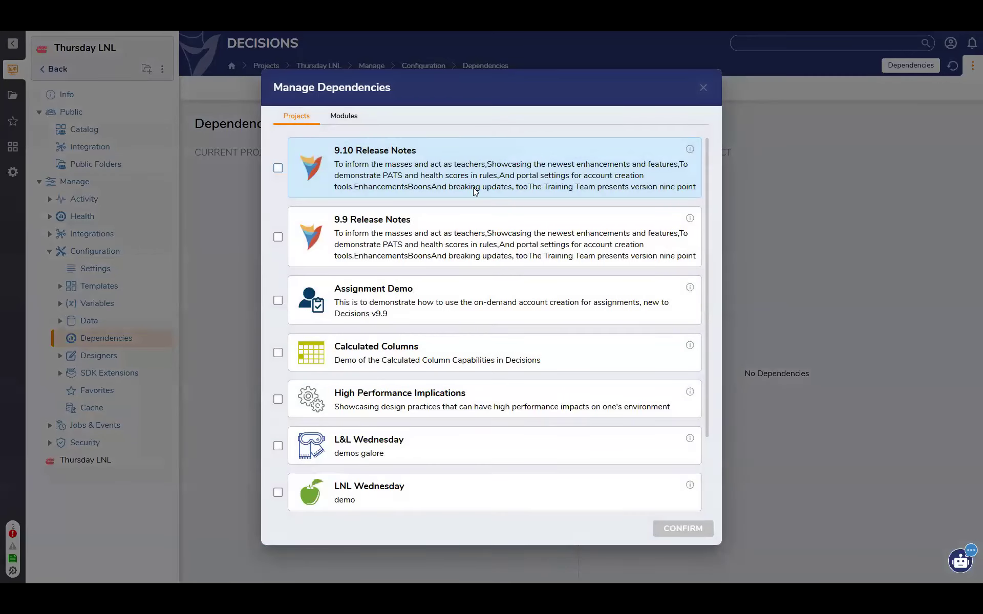
scroll(424, 481, down, 2)
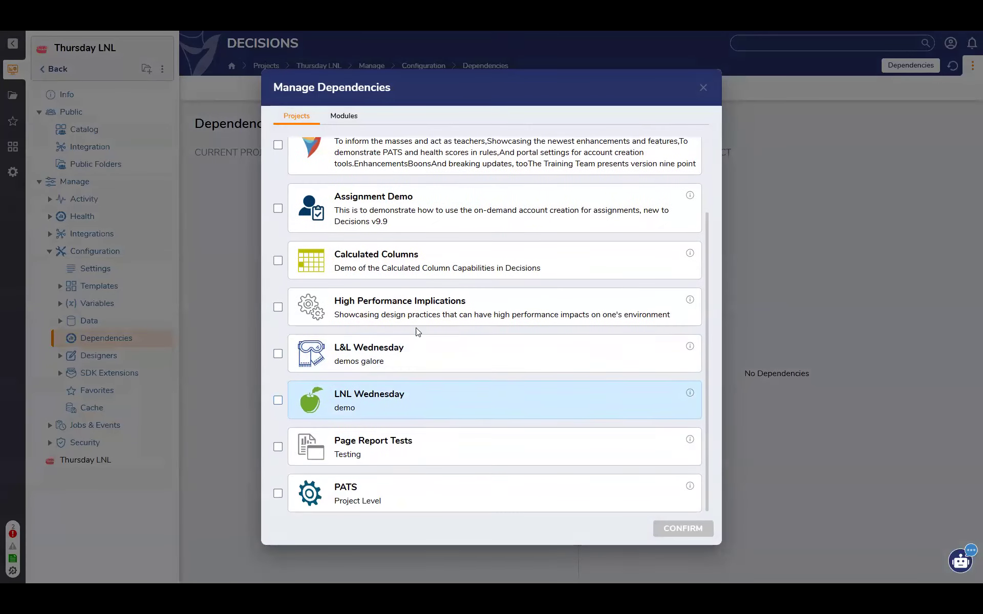
click(278, 354)
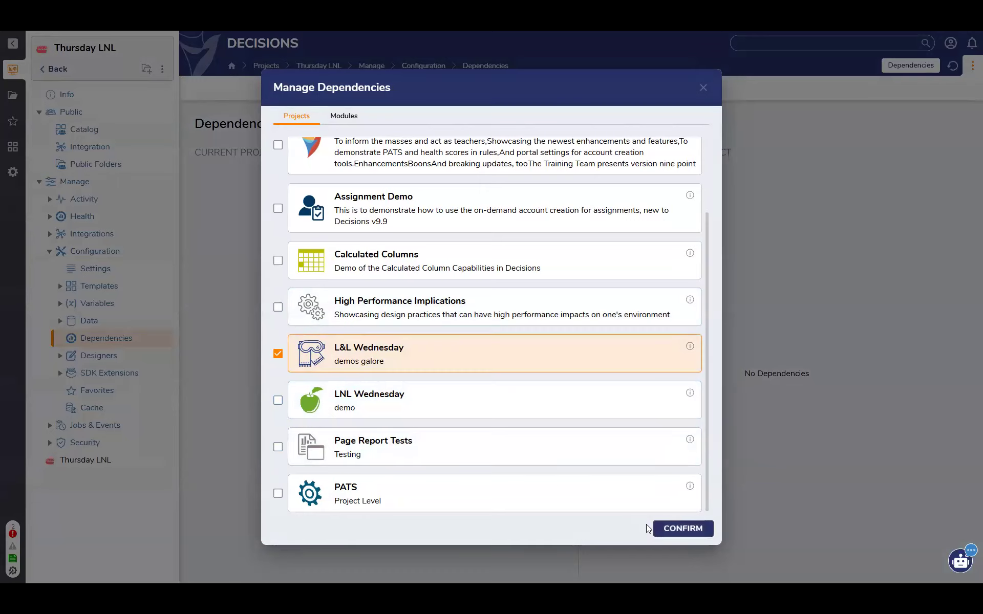
click(680, 529)
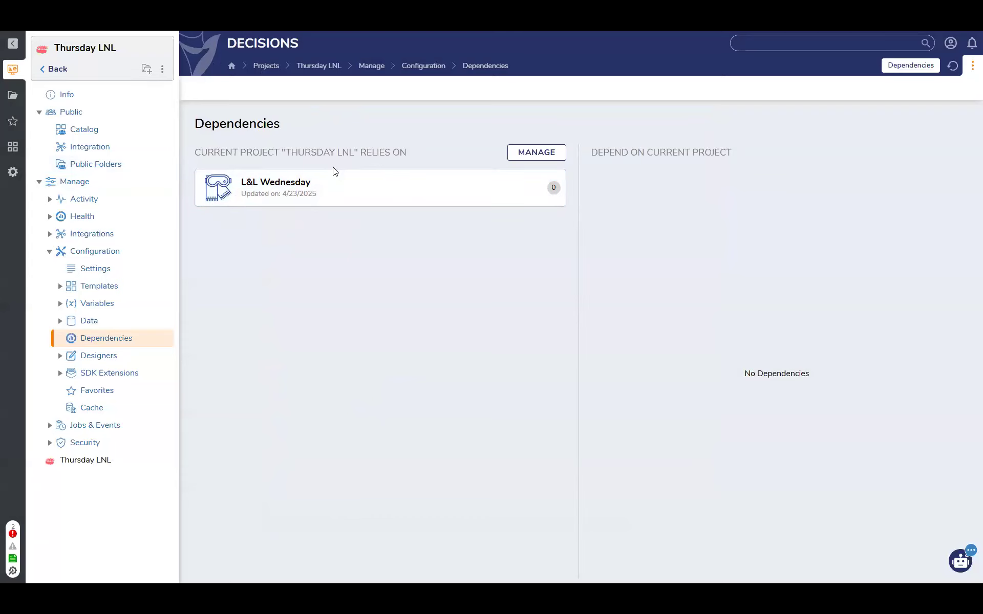
Collapse the Manage and Public branches of the project tree and return to the Thursday LNL folder
click(39, 182)
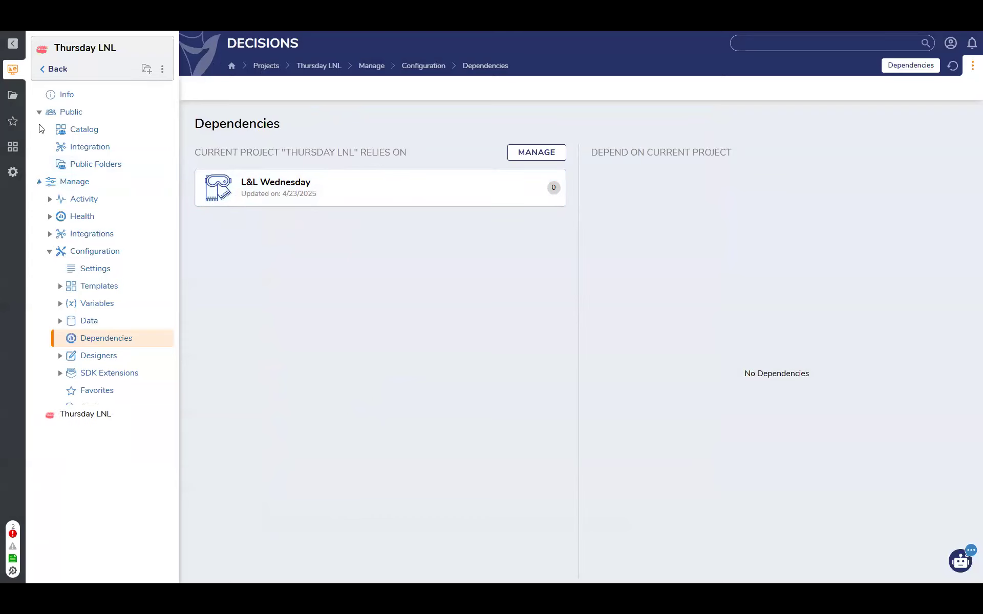
click(39, 112)
click(85, 147)
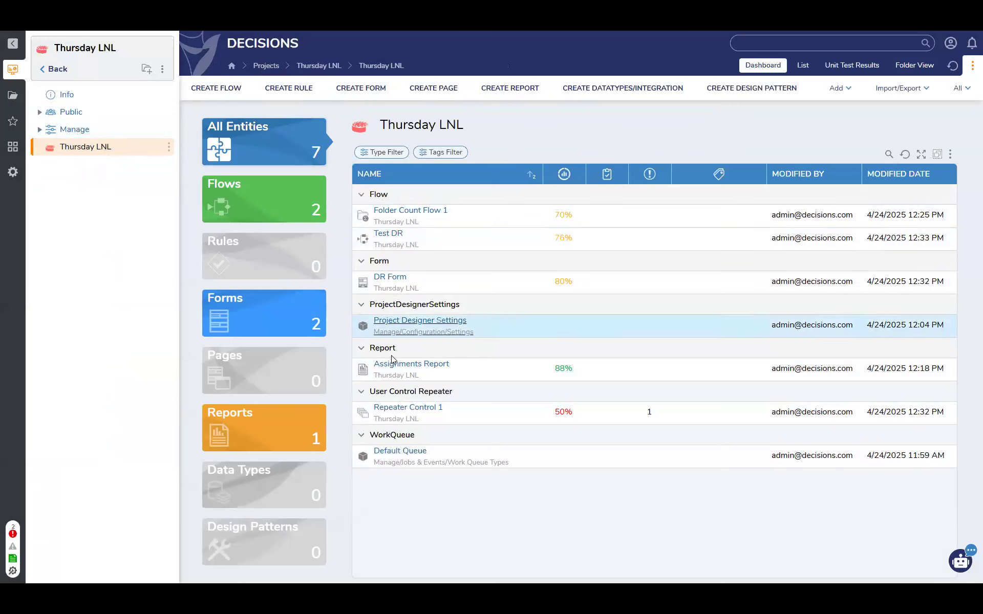
Open Folder Count Flow 1, clear the Type Name of its Fetch Entities 1 step and open the list of types
click(399, 209)
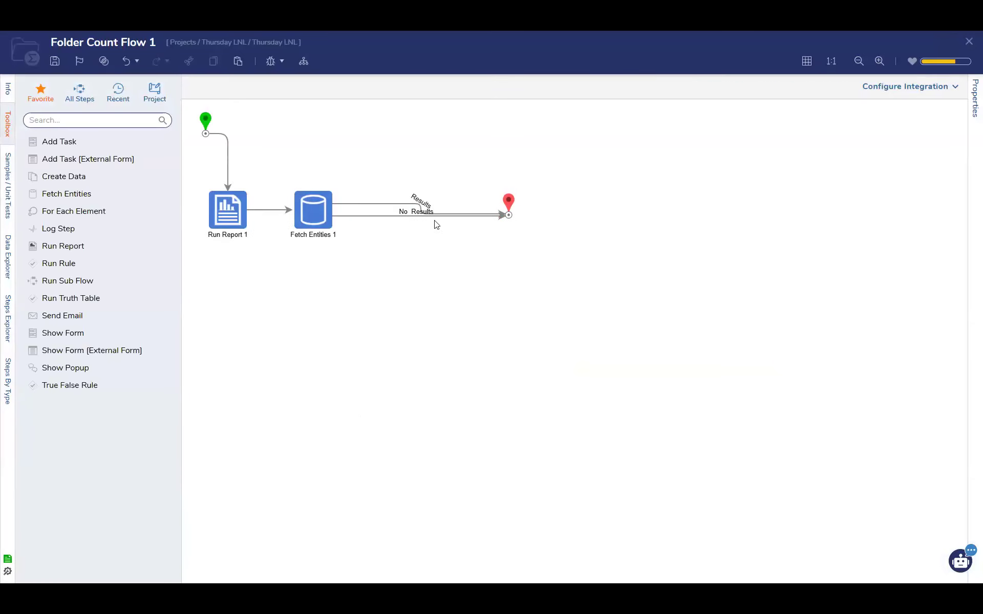
click(313, 210)
click(934, 242)
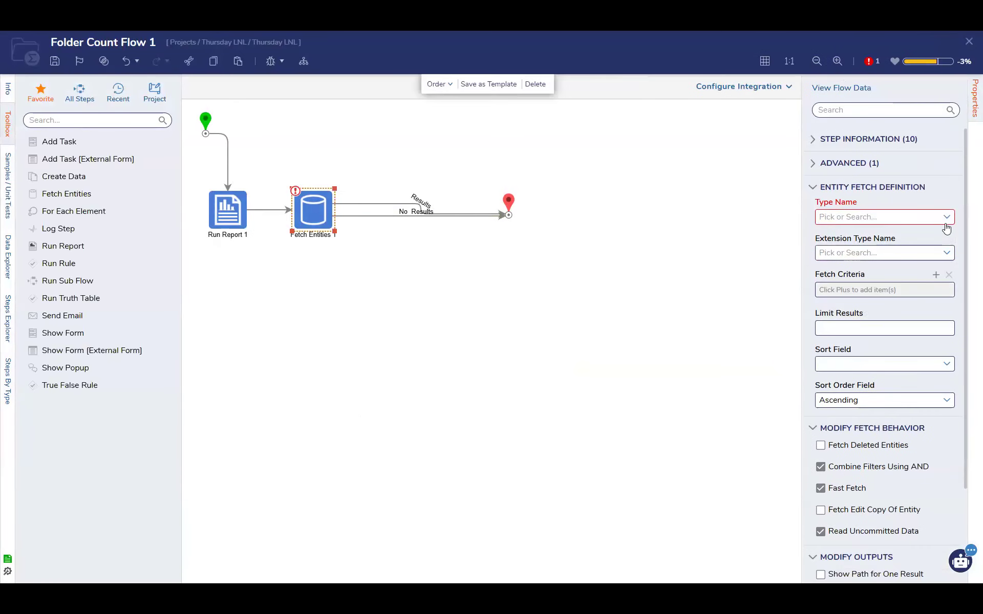
click(946, 225)
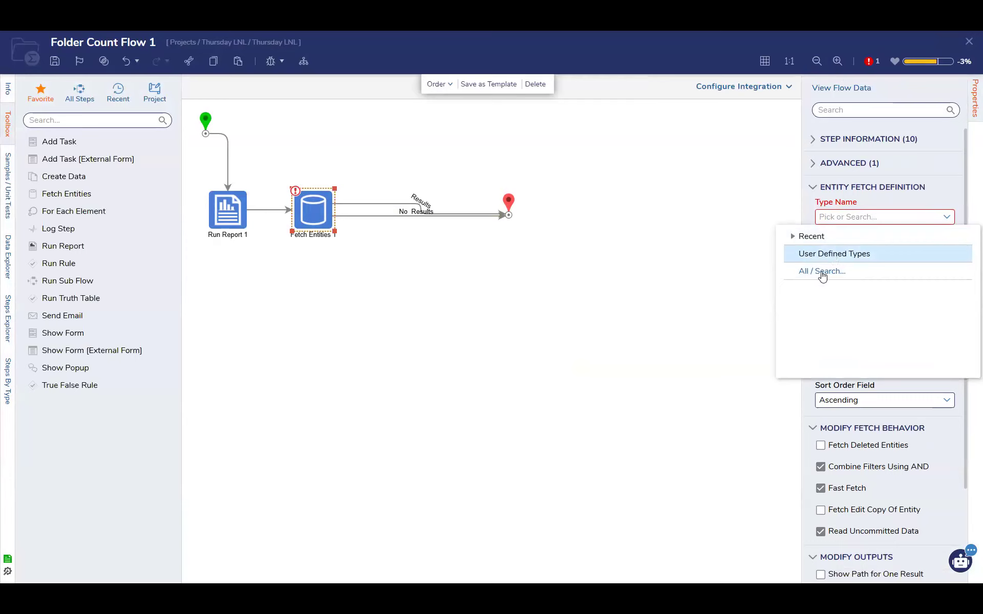
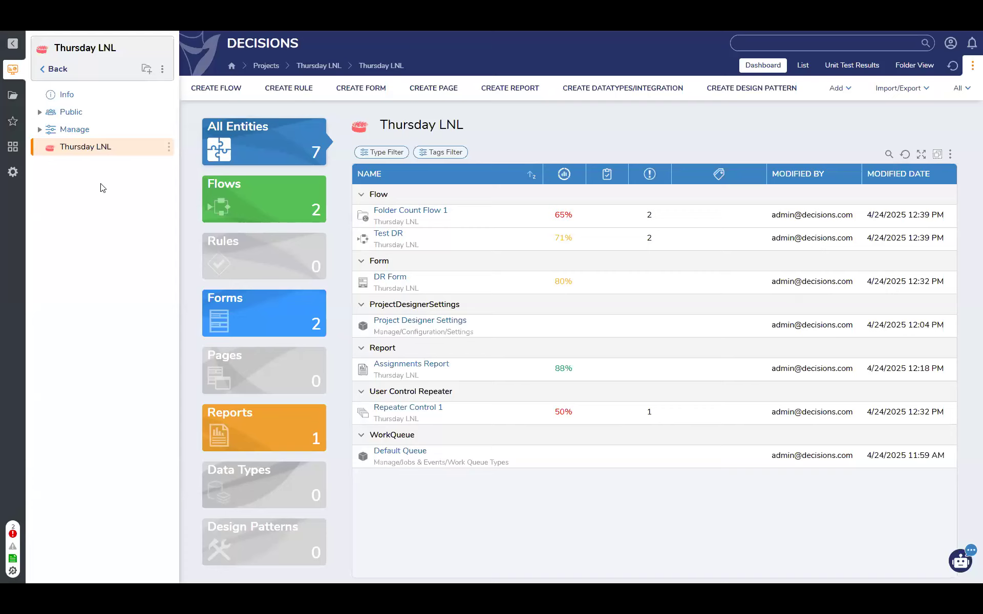
Check the LNL Wednesday and L&L Wednesday projects, and return to the Thursday LNL project
click(50, 70)
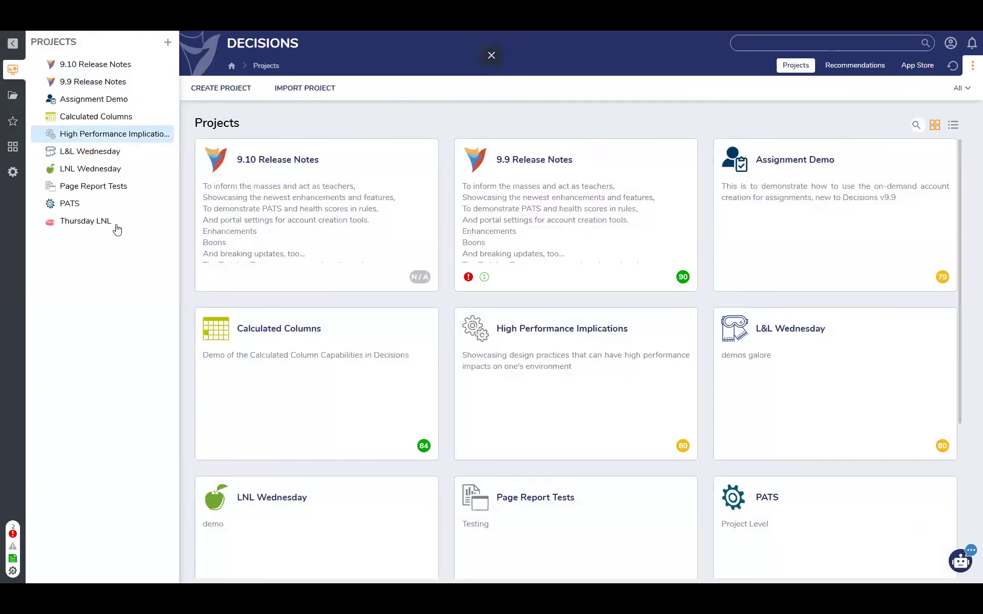
click(107, 172)
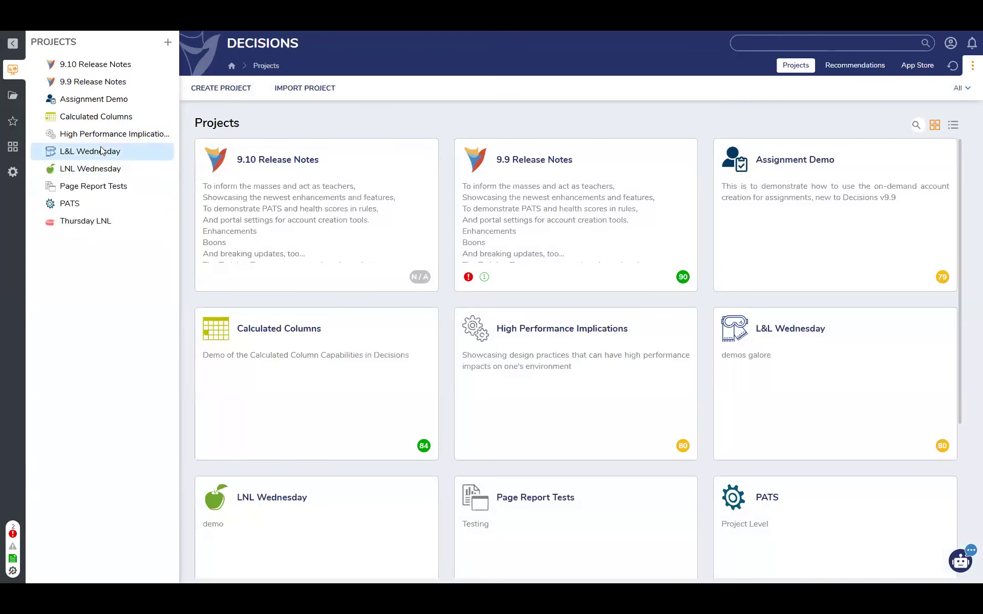
click(99, 150)
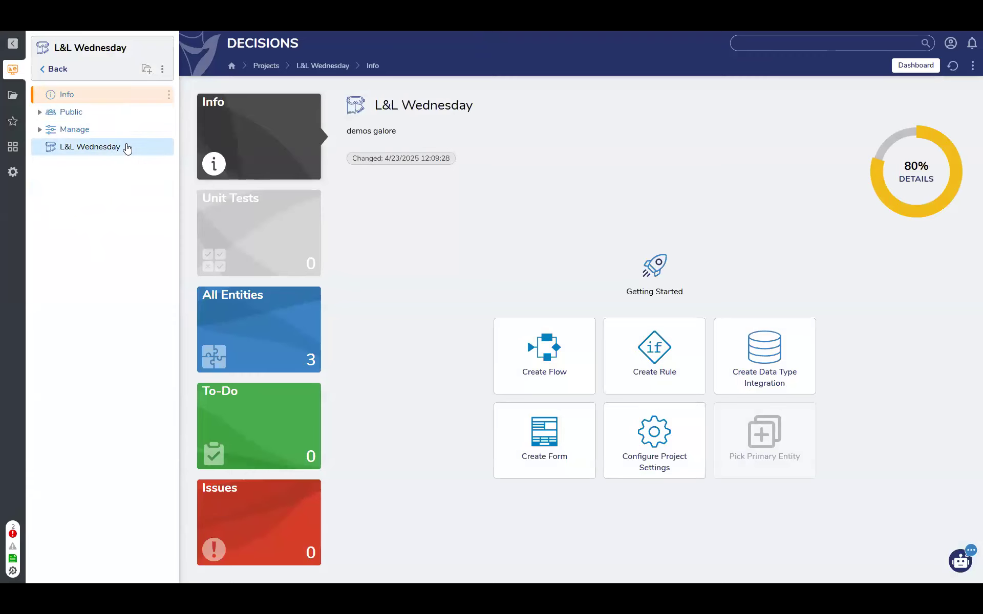
click(60, 71)
click(106, 222)
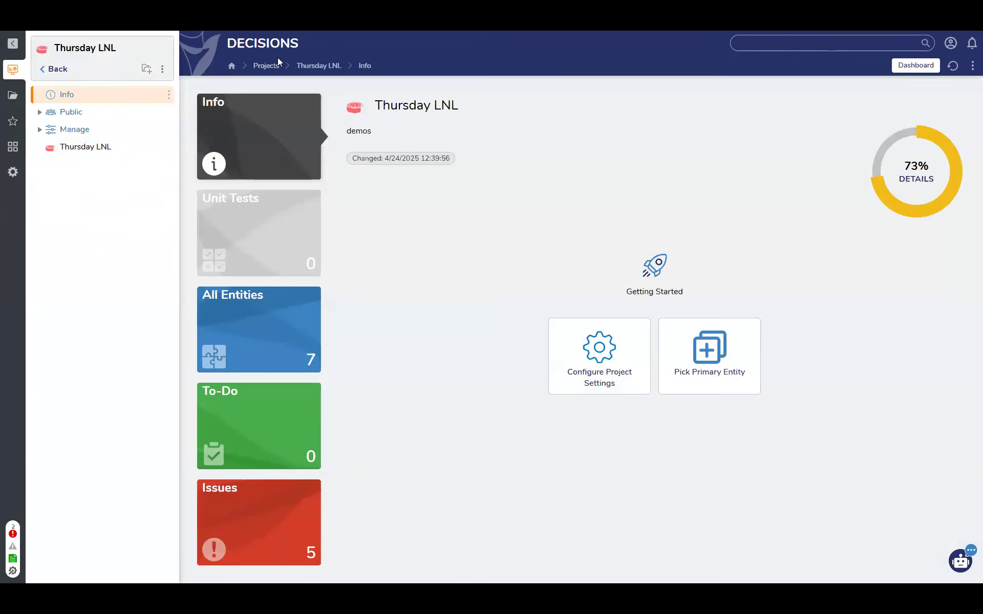
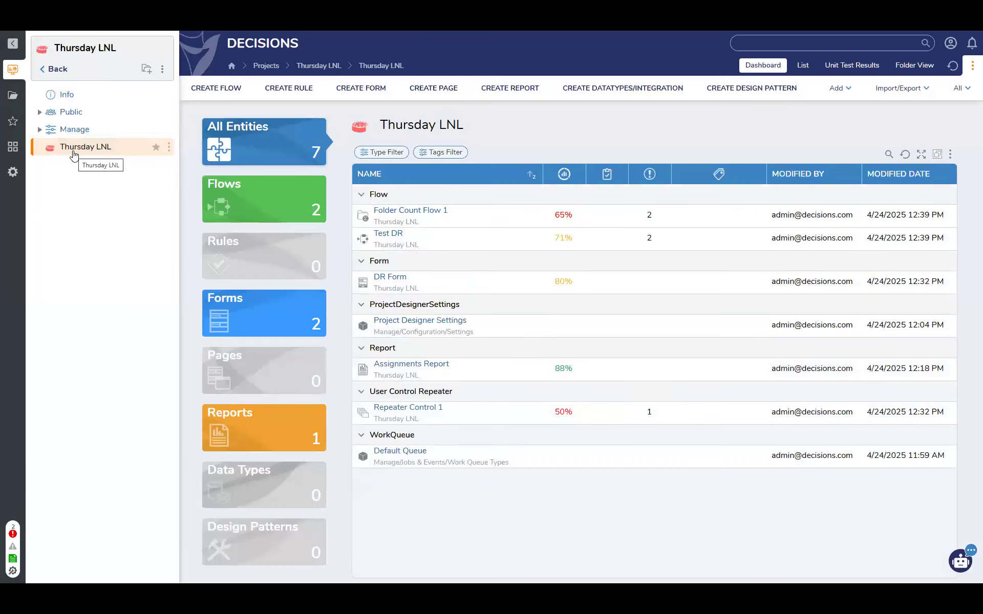
Open the query editor for the Thursday LNL folder and search the database tables for "element"
right_click(74, 153)
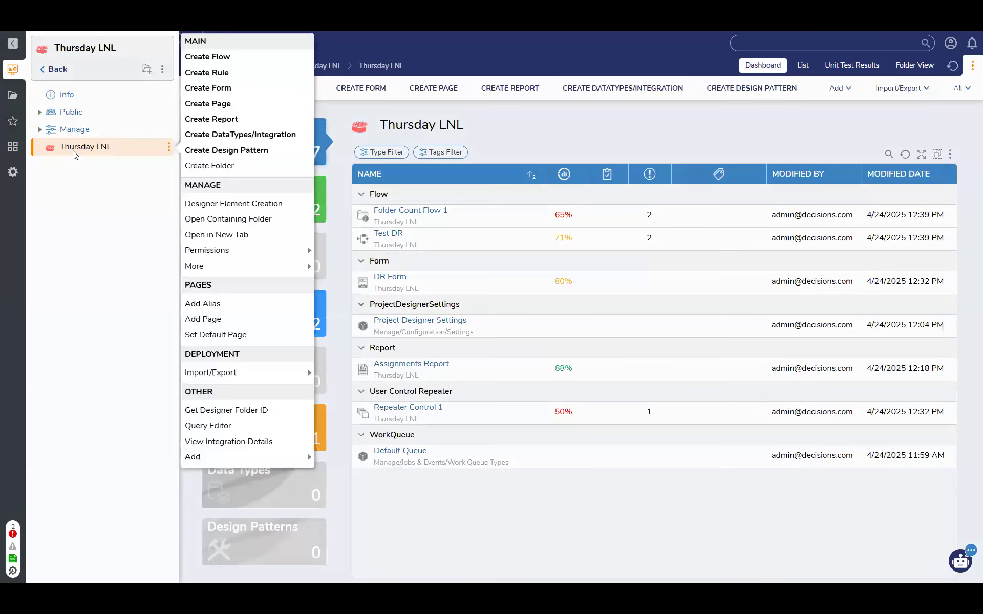
click(205, 425)
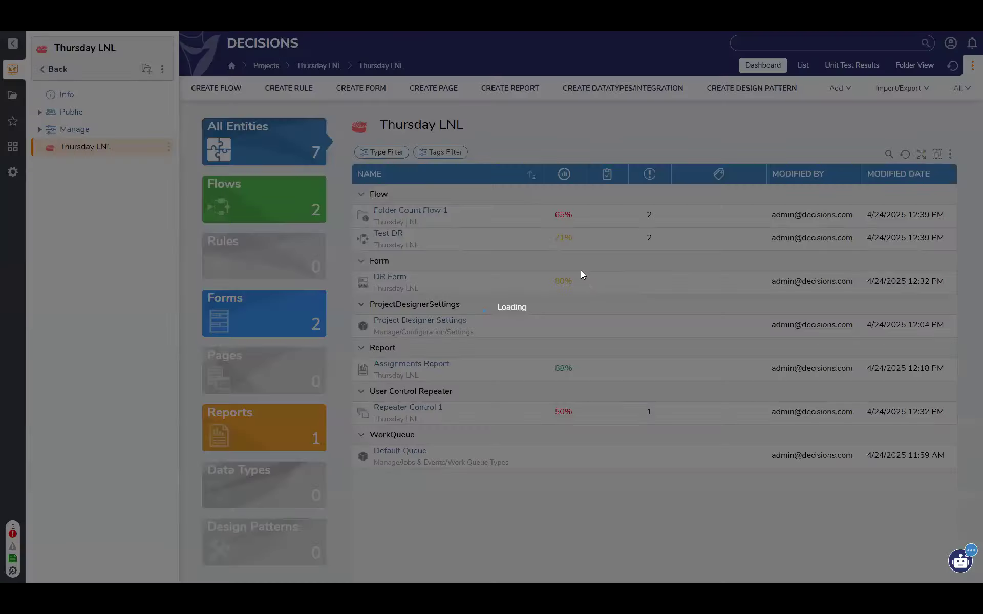
click(201, 177)
text(element)
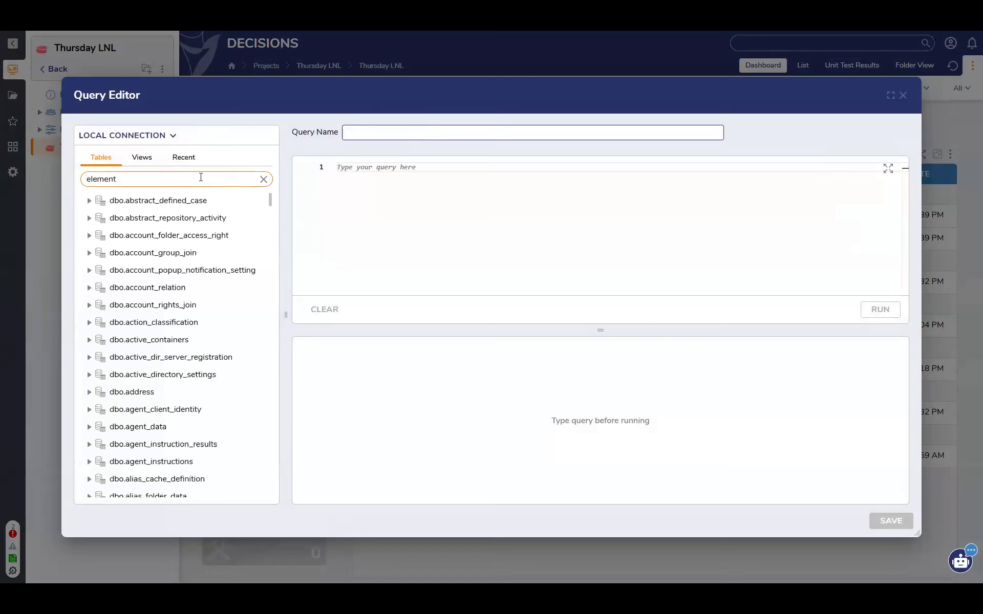
key(Return)
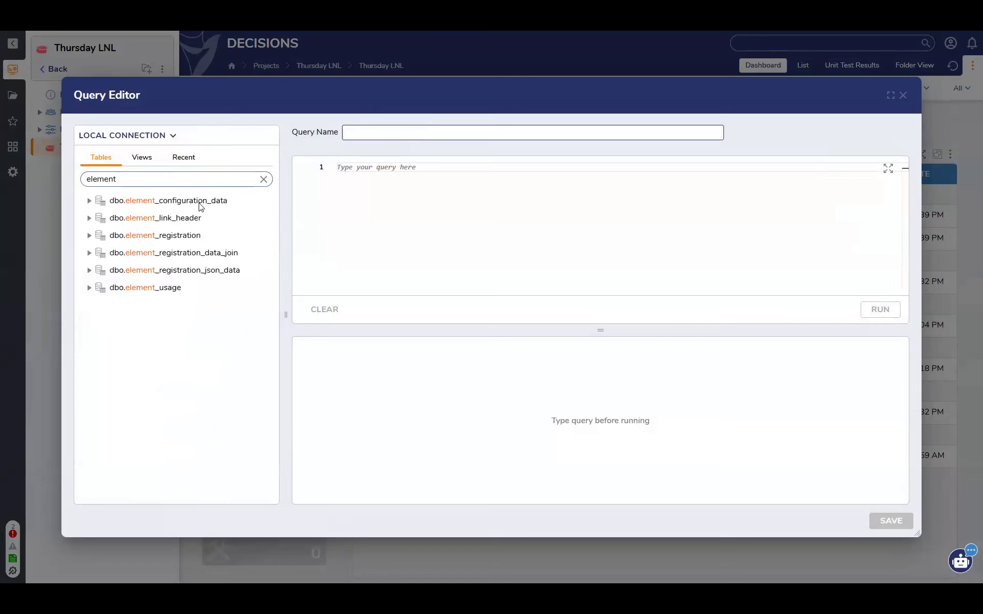
Generate and run a Select query on dbo.element_registration and look through its result columns
click(267, 235)
key(Return)
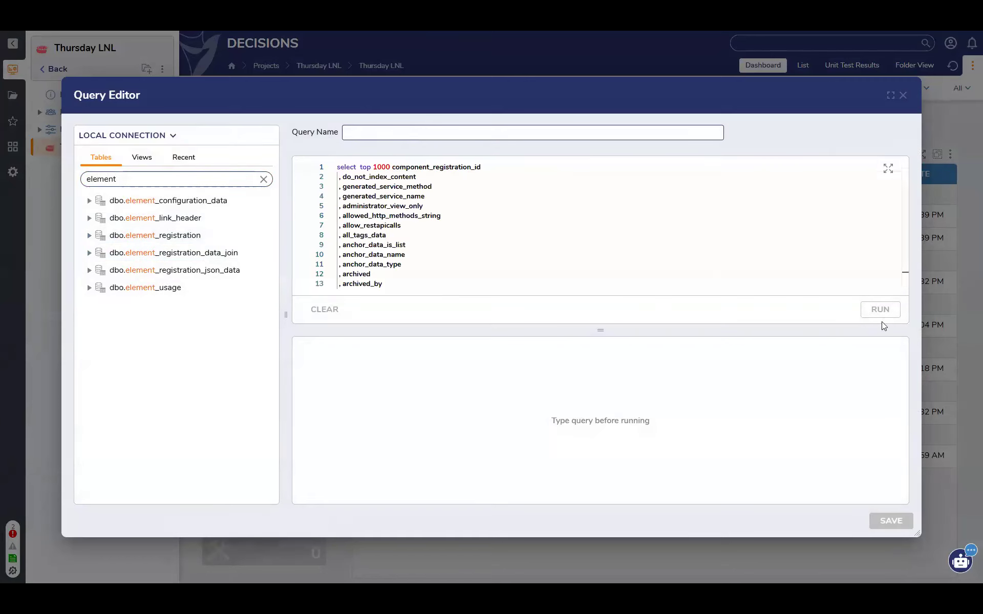
click(880, 309)
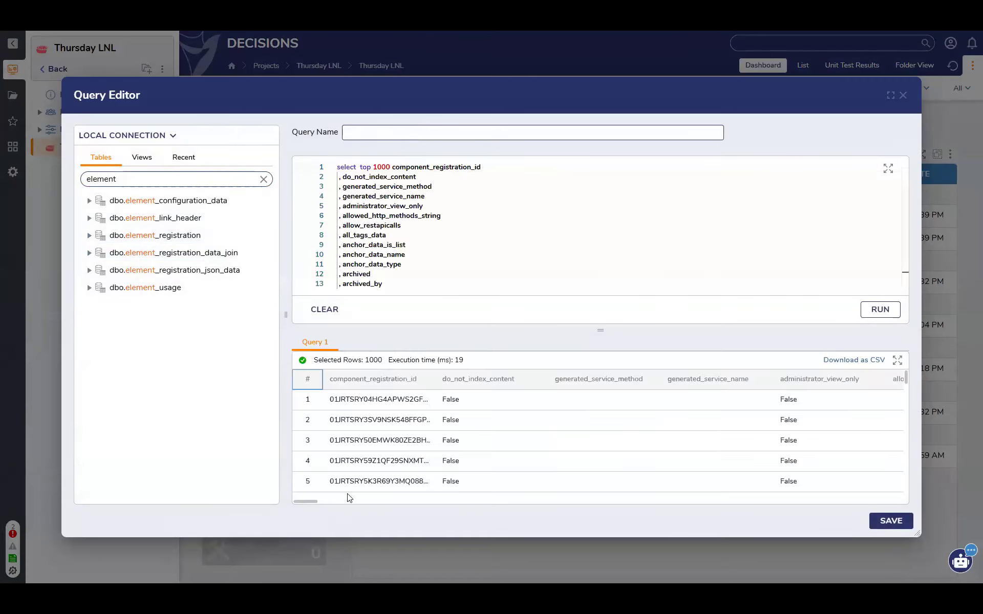
drag(304, 499, 894, 499)
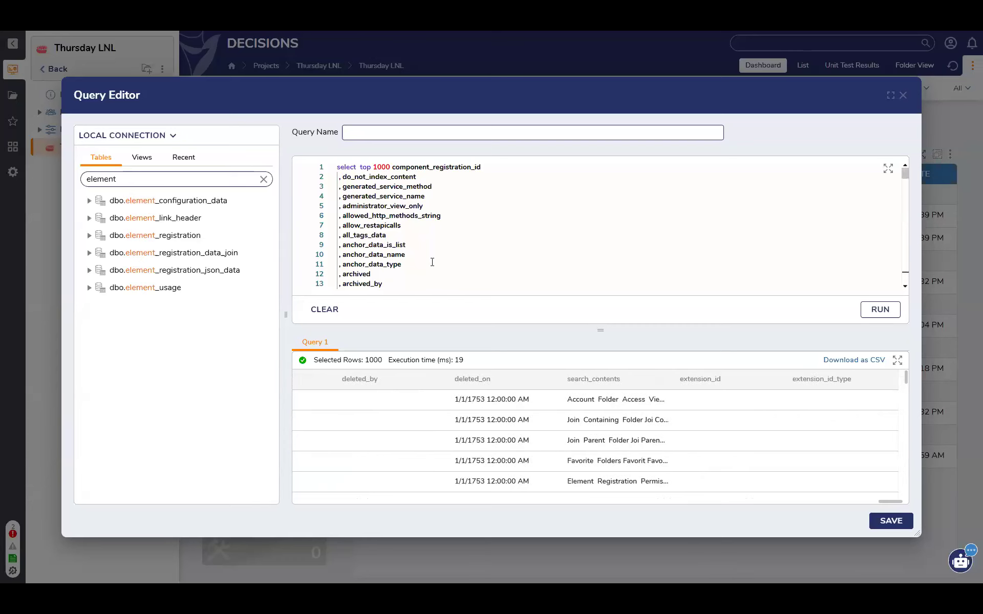
Search the tables for "depen" and replace the current query with a Select query on dbo.module_dependency, running it
click(263, 180)
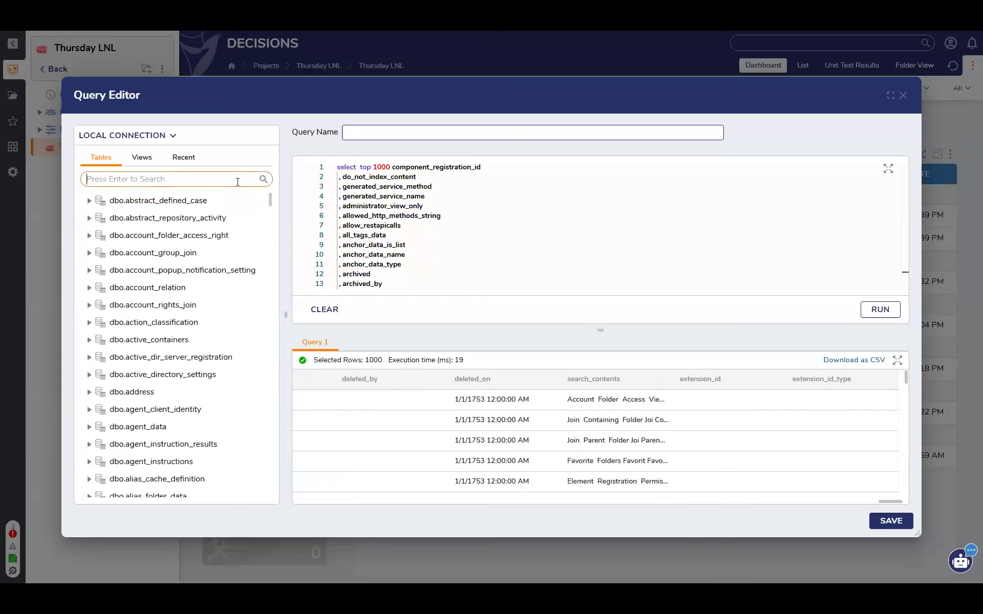
text(depen)
key(Return)
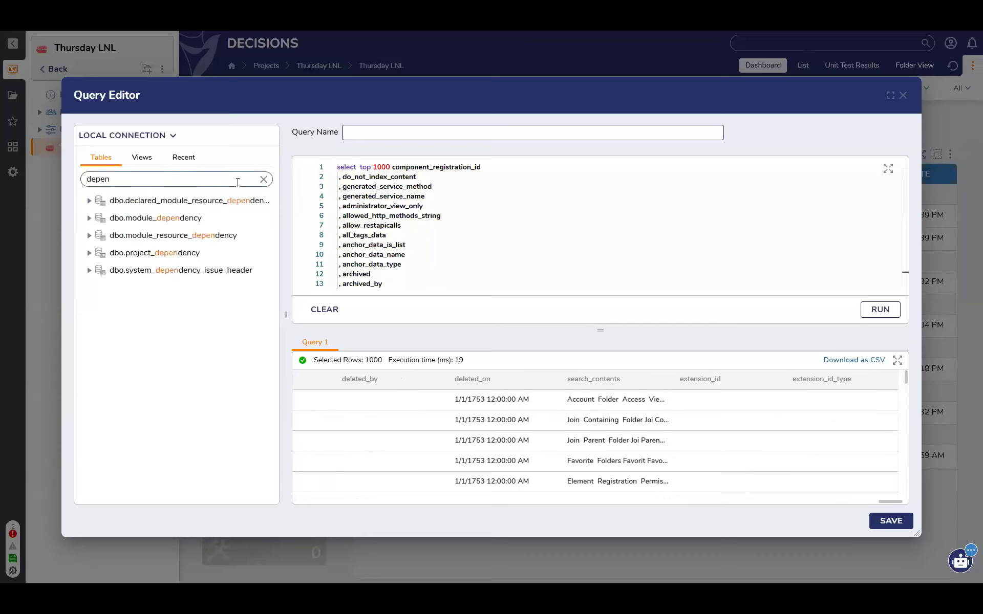
click(266, 218)
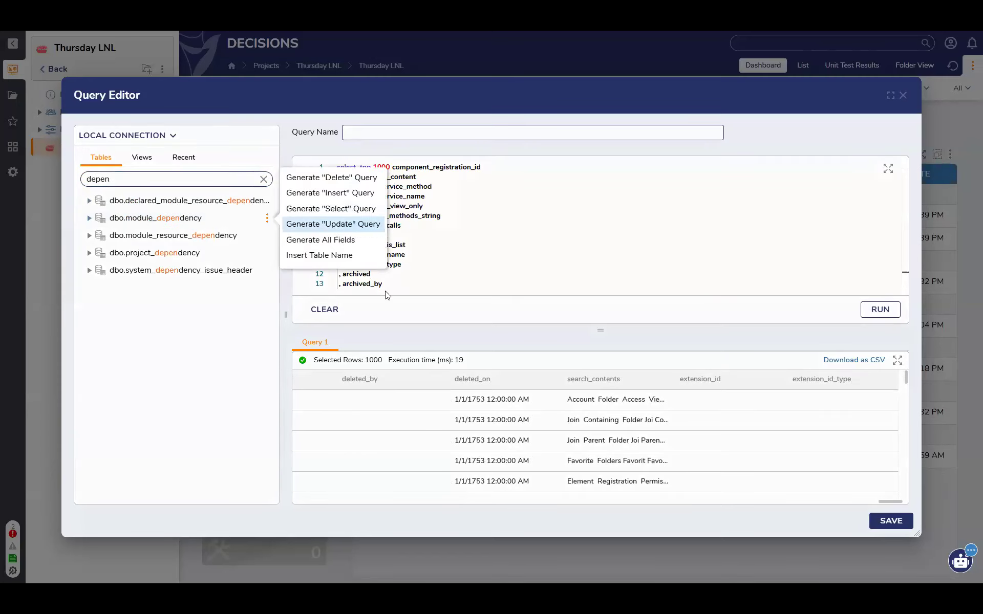
click(323, 310)
click(266, 219)
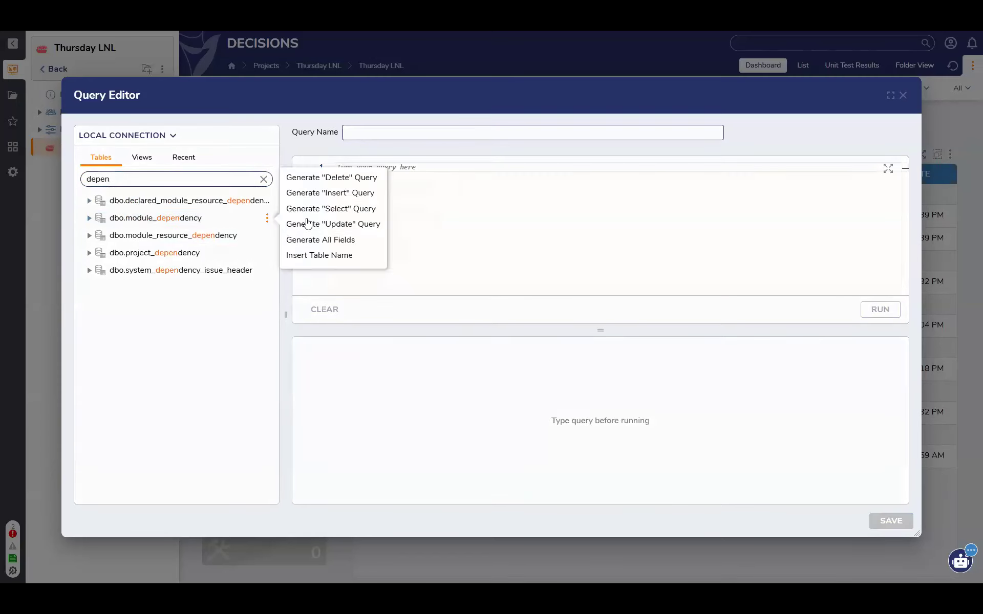
click(317, 211)
click(870, 312)
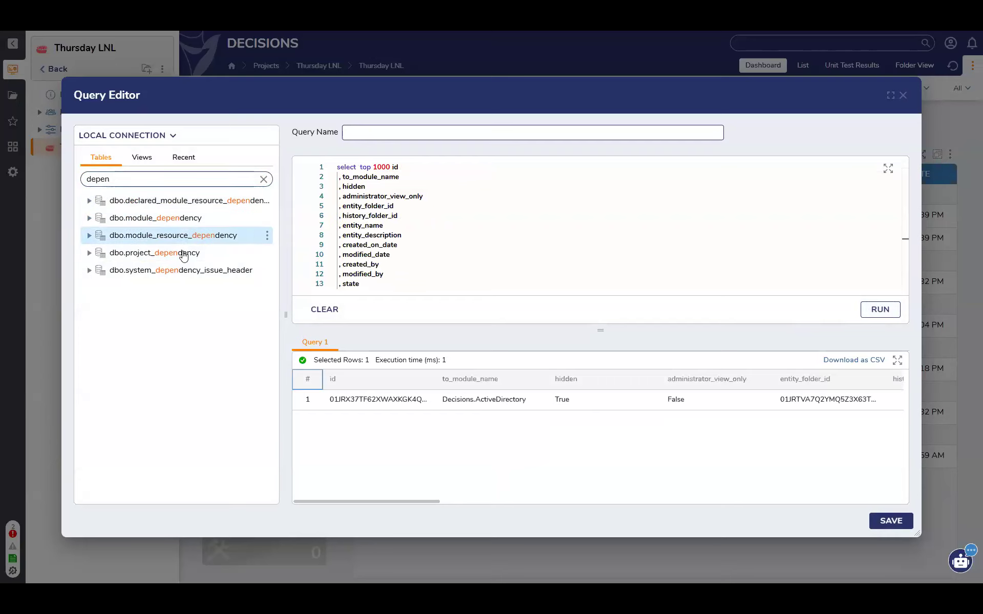
Clear the query, search the tables for "module", and run a generated Select query on dbo.module_resource
click(324, 310)
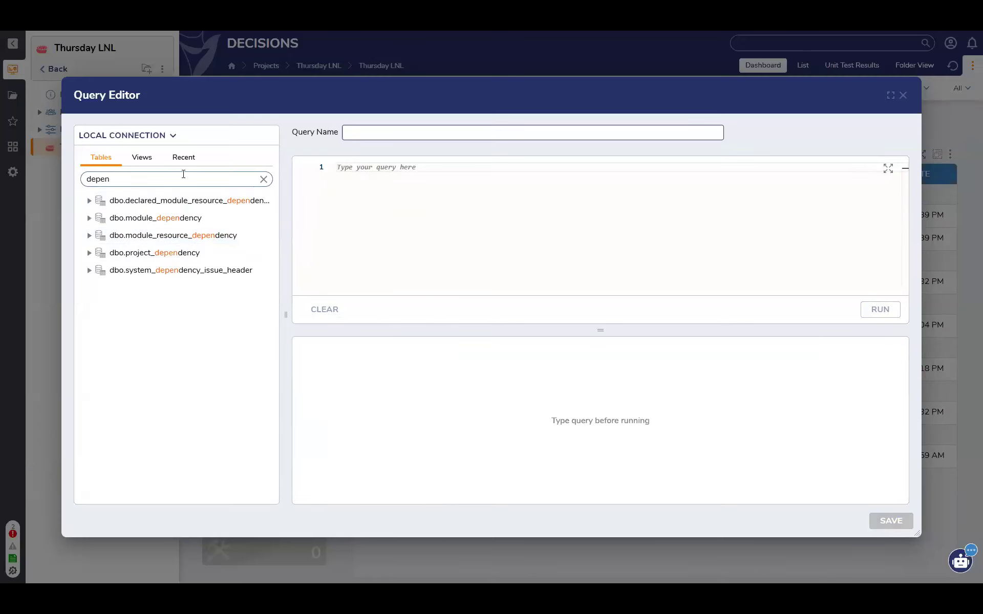
click(263, 179)
click(226, 176)
text(module)
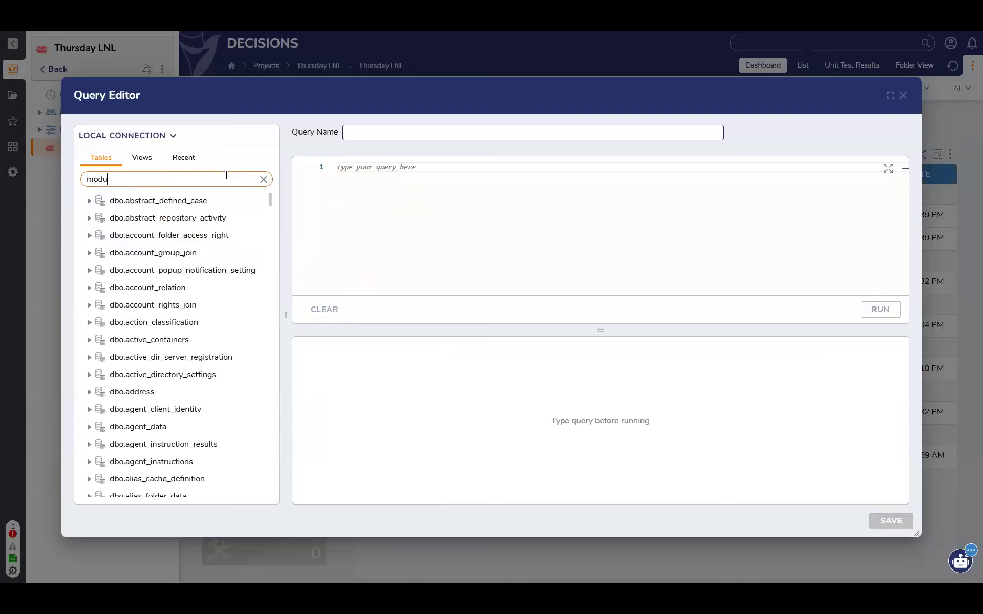
key(Return)
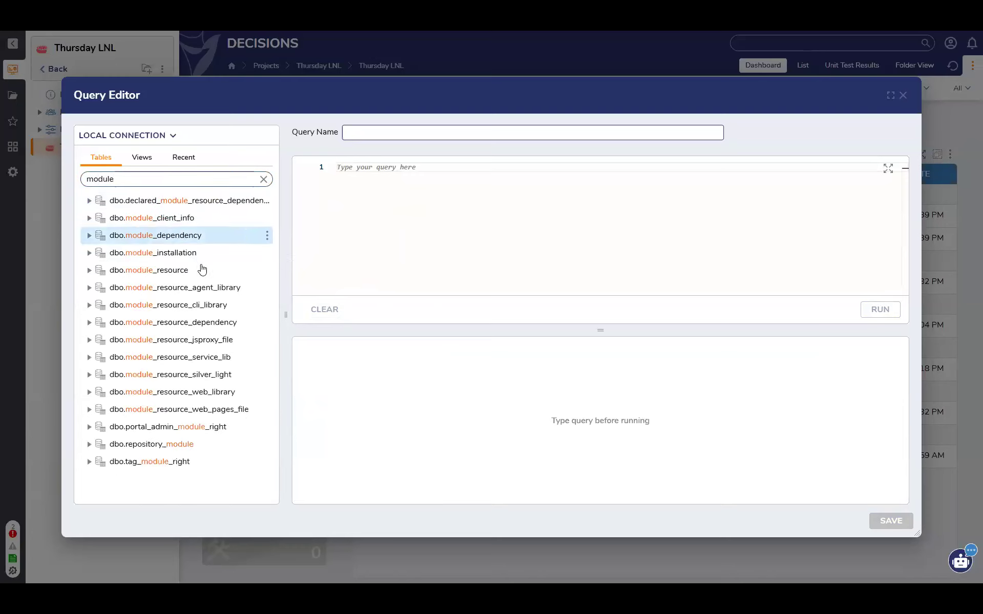
click(267, 270)
click(316, 261)
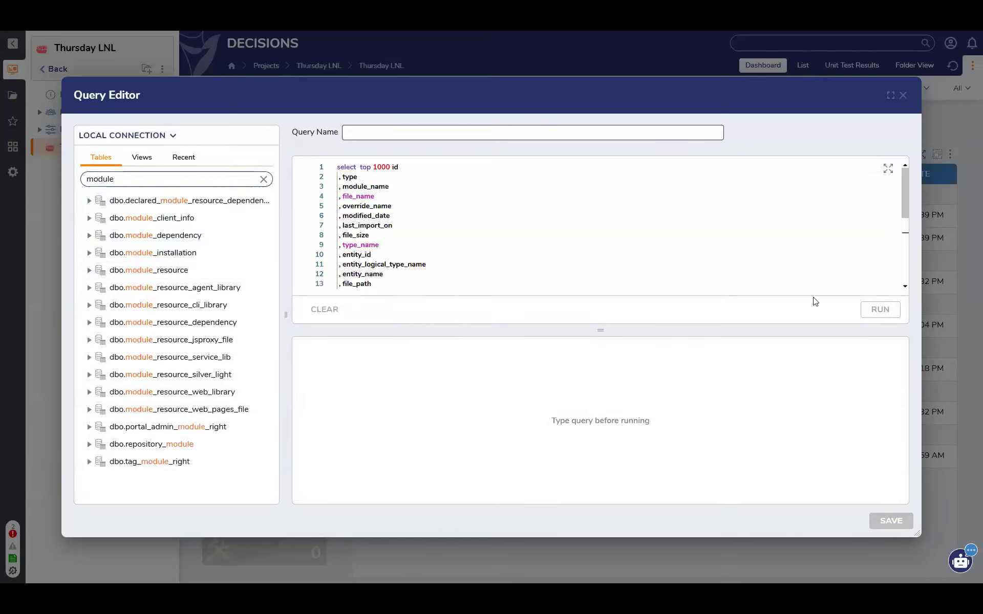
click(880, 310)
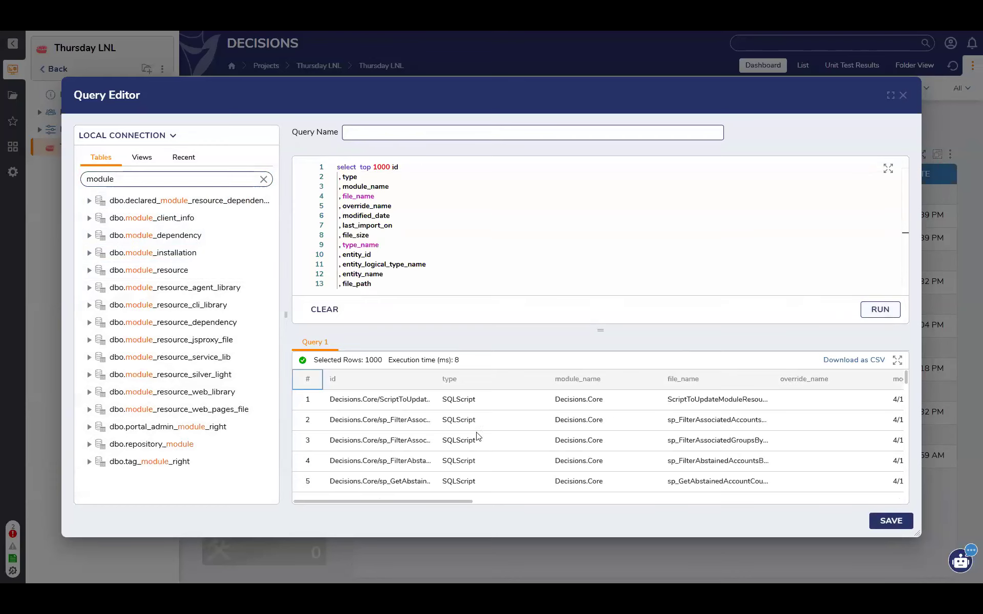
Examine the columns and rows of the dbo.module_resource results through to the last row, and close the query editor without saving
click(410, 497)
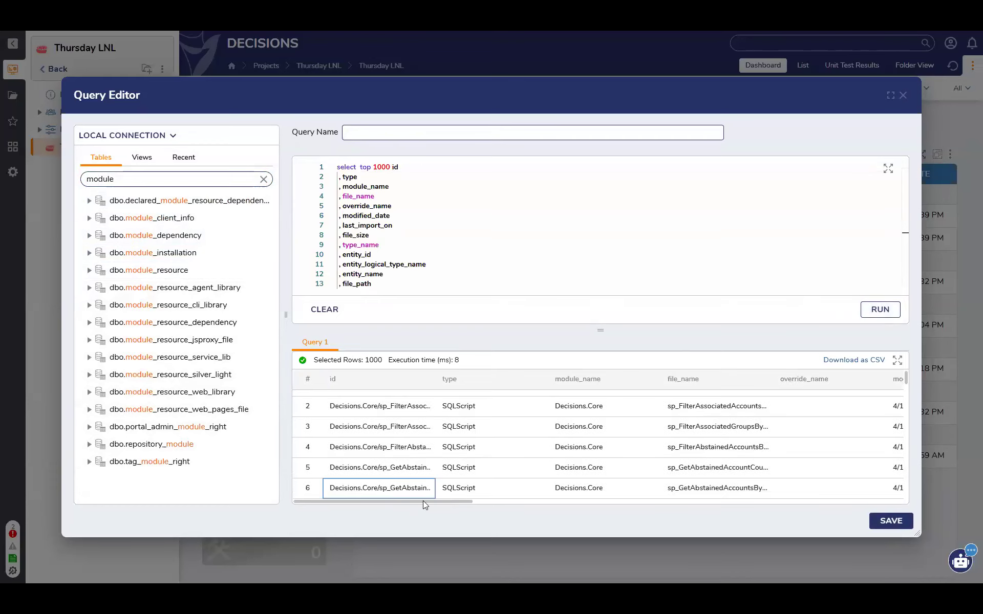
drag(427, 500, 863, 502)
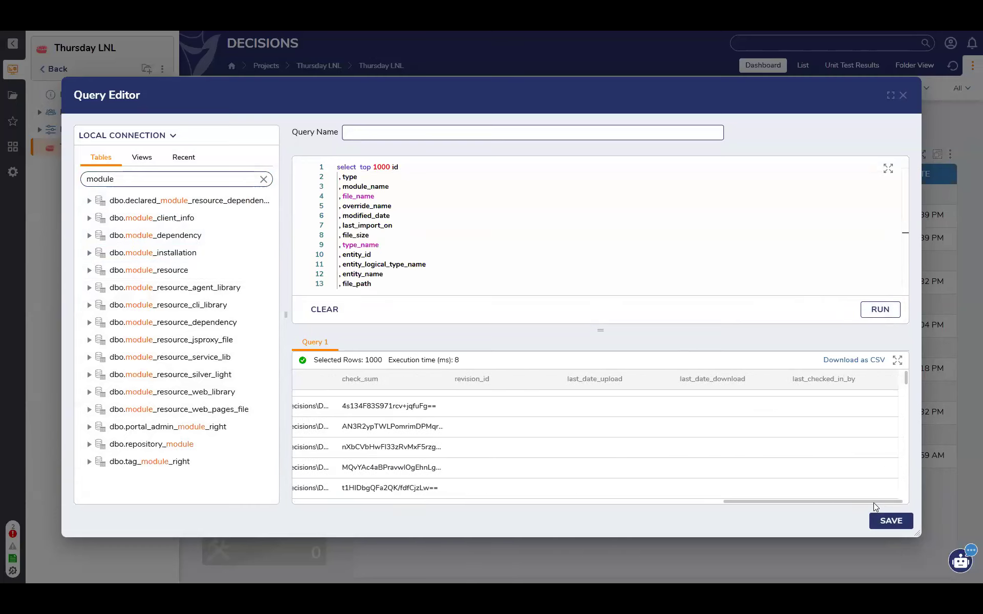
scroll(579, 419, left, 20)
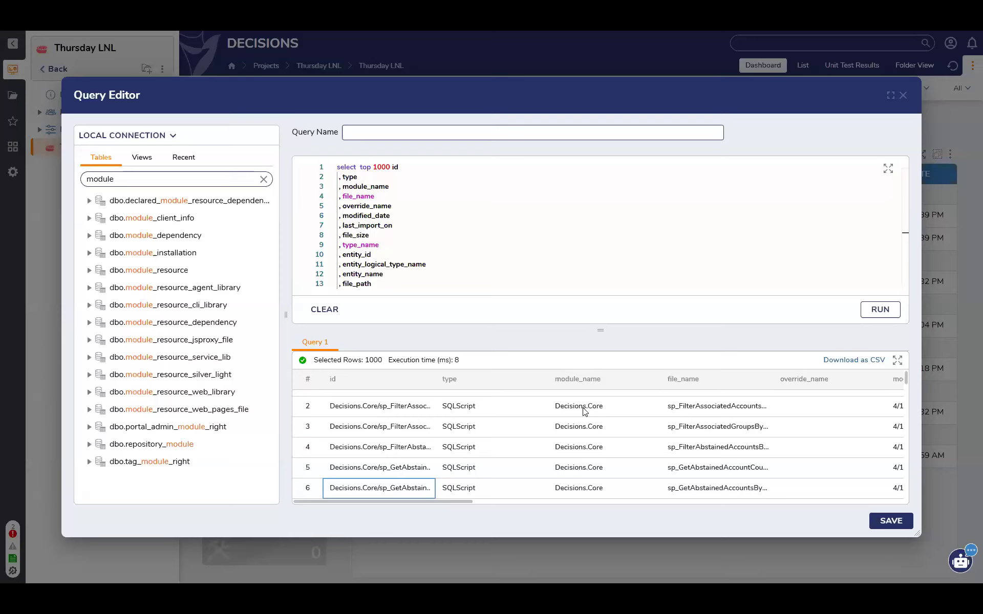
scroll(584, 410, down, 10)
scroll(583, 410, down, 20)
scroll(583, 410, down, 9)
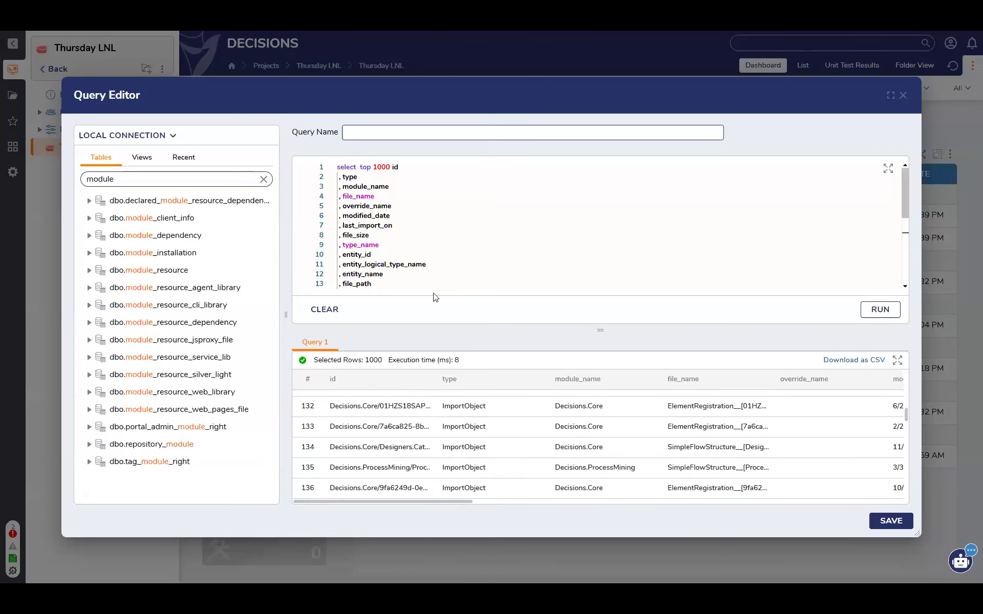
scroll(649, 447, down, 10)
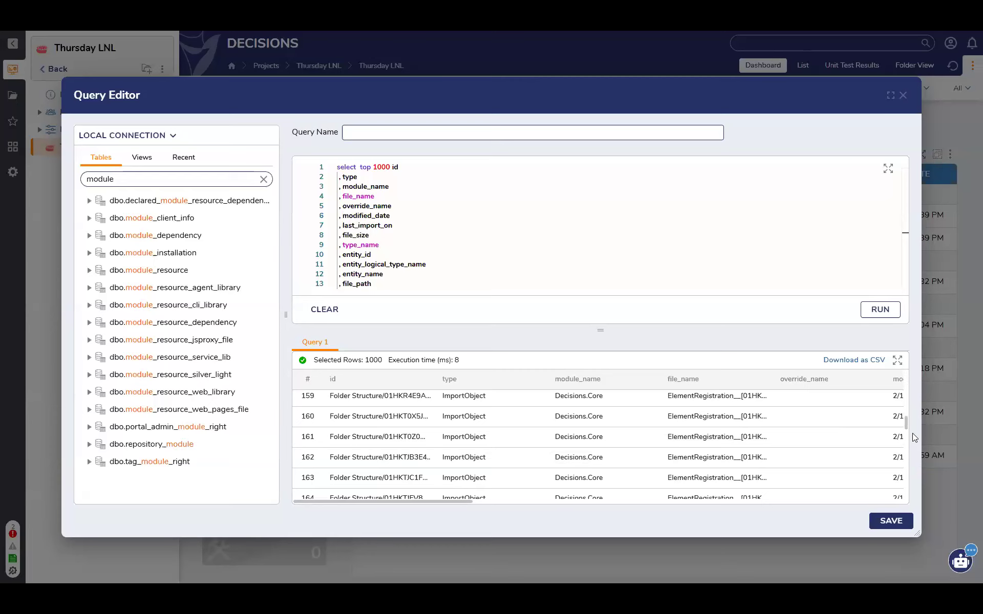
drag(907, 426, 909, 463)
scroll(909, 464, down, 3)
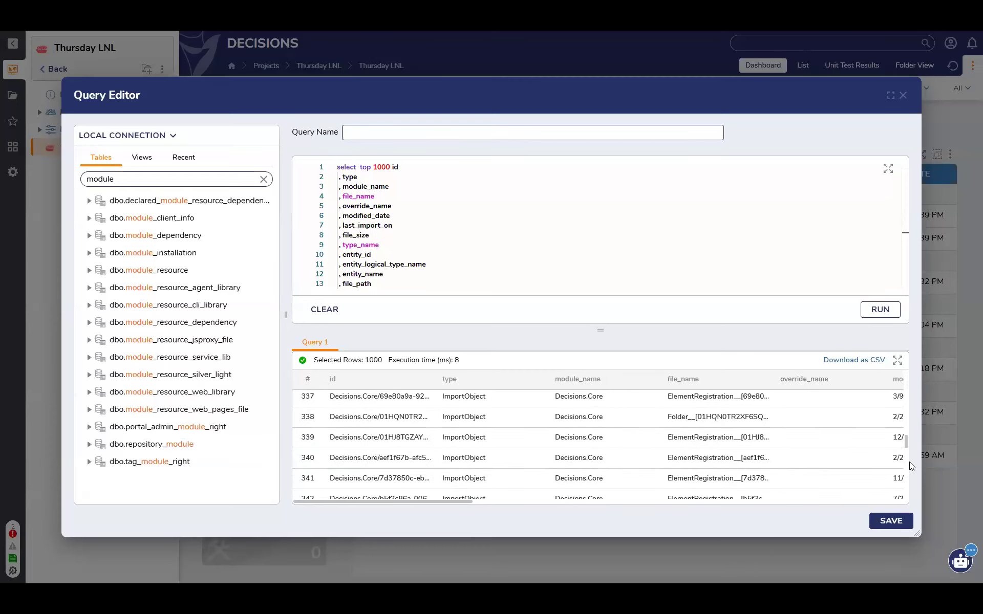
drag(907, 456, 915, 534)
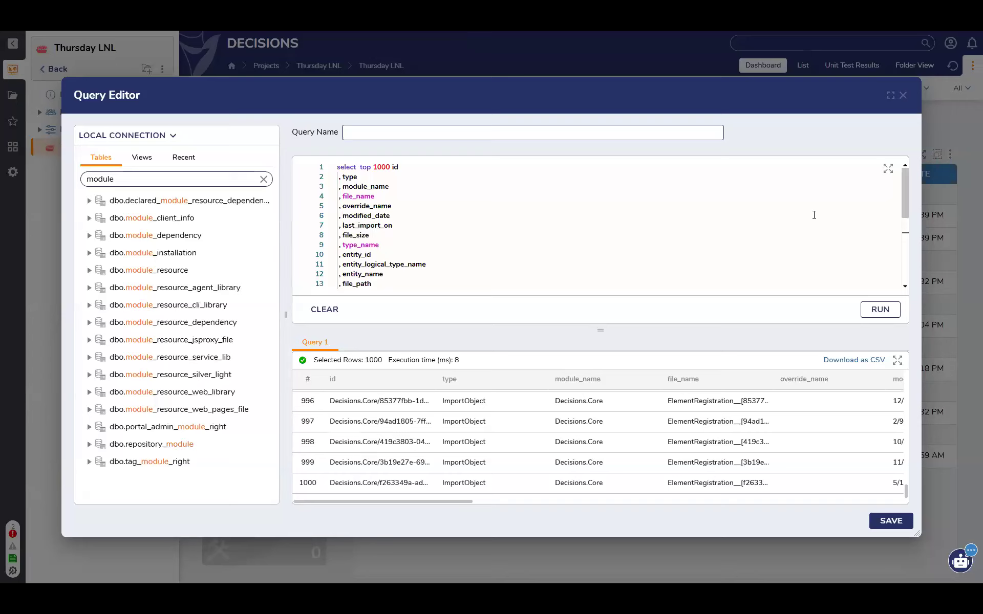
click(904, 96)
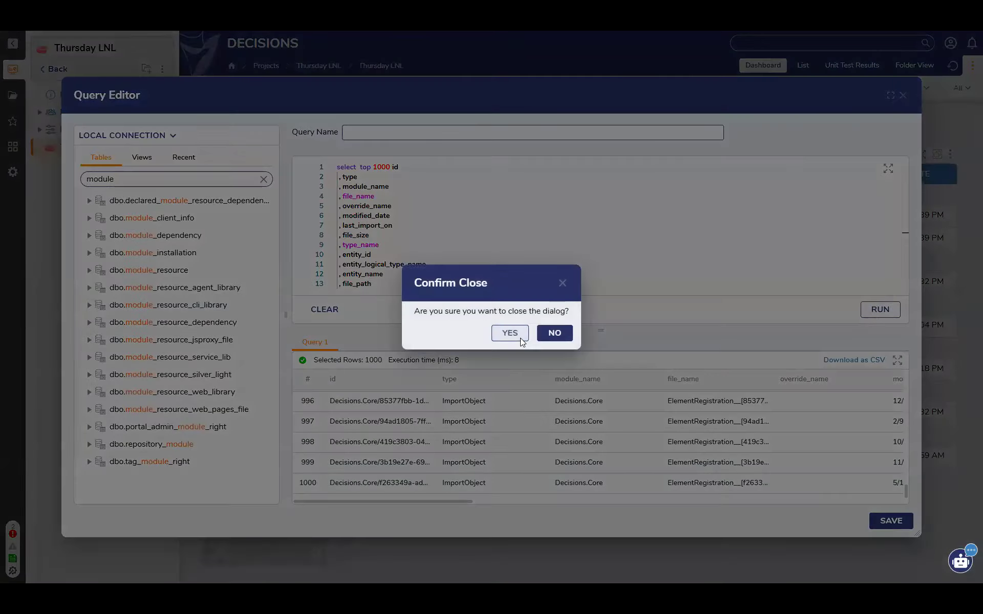
click(520, 338)
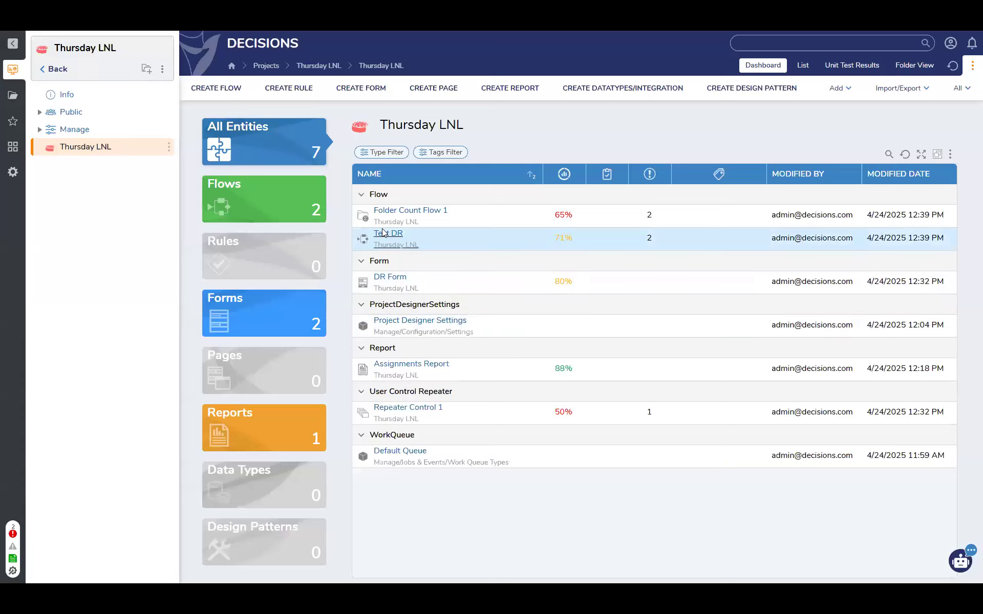